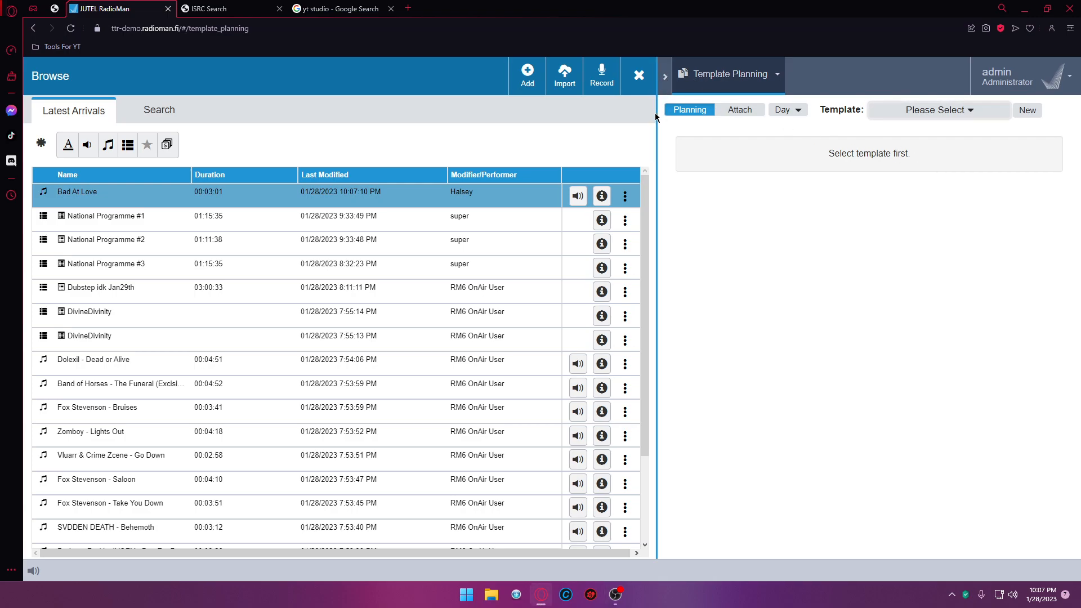
- Narrow the Browse pane and its Name column to enlarge the template planning area
{"action": "left_click_drag", "start_coordinate": [660, 112], "coordinate": [470, 141]}
{"action": "left_click_drag", "start_coordinate": [351, 177], "coordinate": [228, 157]}
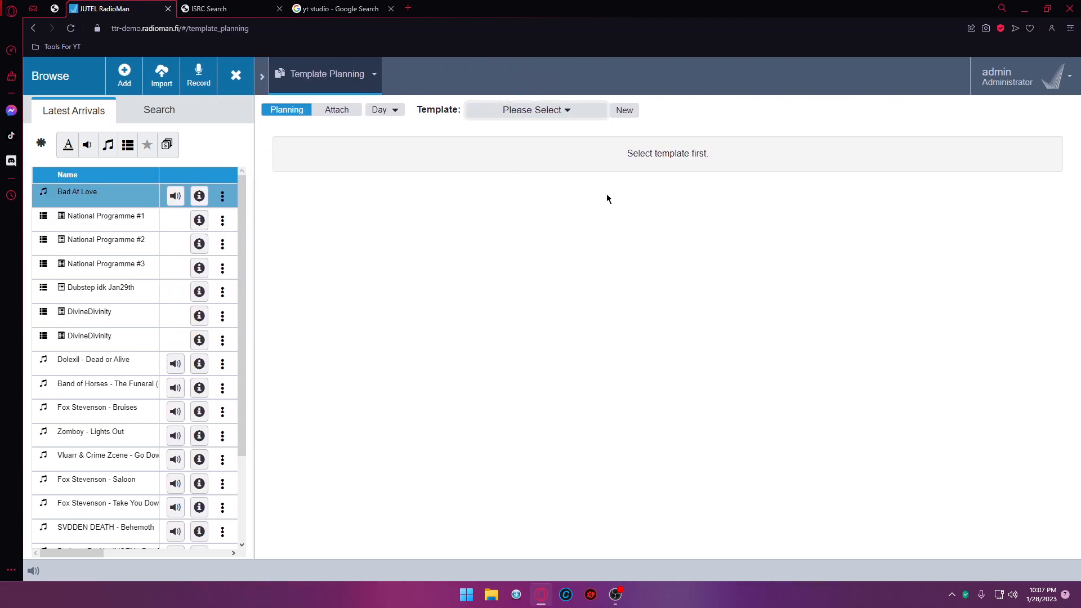
{"action": "left_click", "coordinate": [276, 84]}
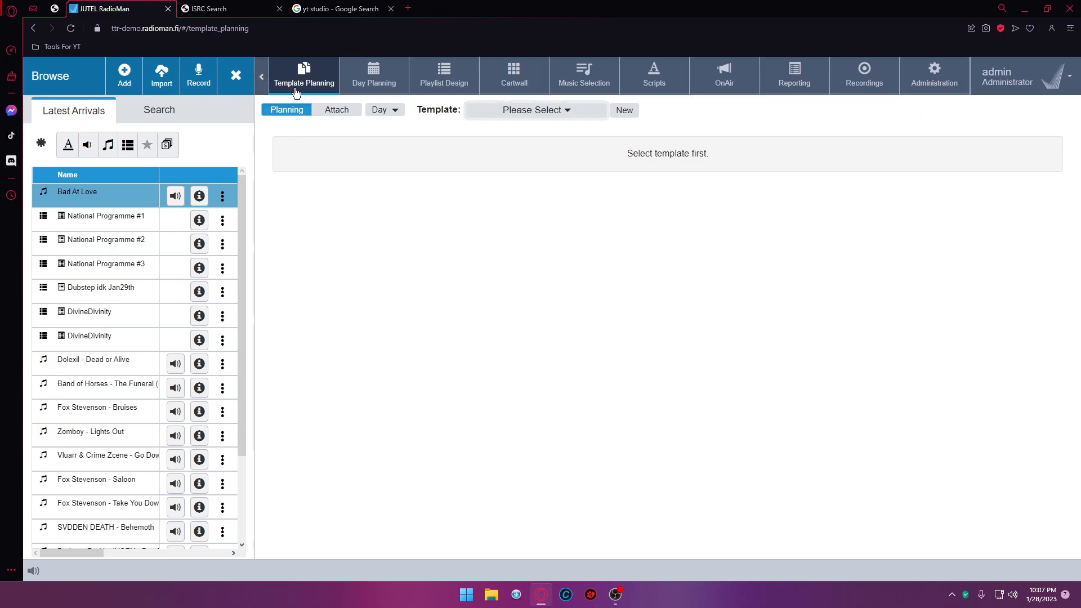
{"action": "left_click", "coordinate": [262, 79]}
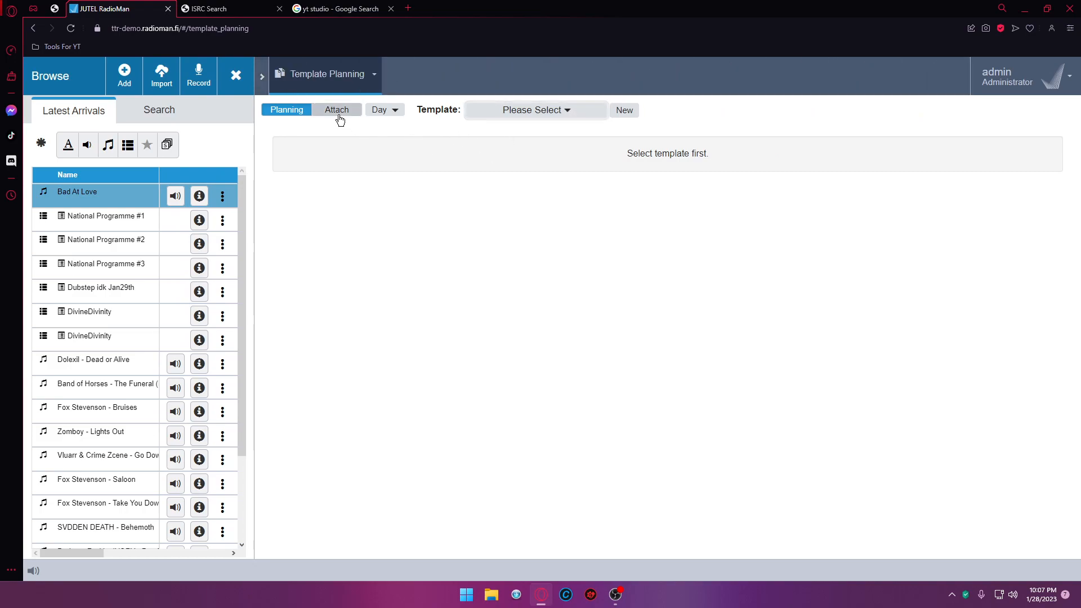
- Create a new day template named HourlyLong
{"action": "left_click", "coordinate": [571, 111]}
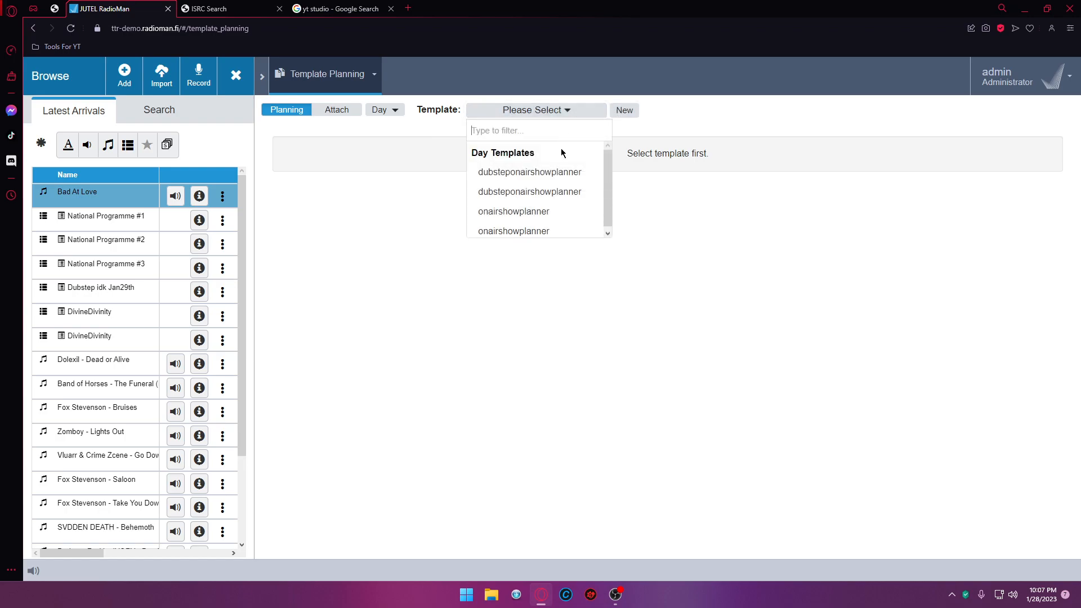
{"action": "left_click", "coordinate": [625, 113]}
{"action": "left_click", "coordinate": [494, 146]}
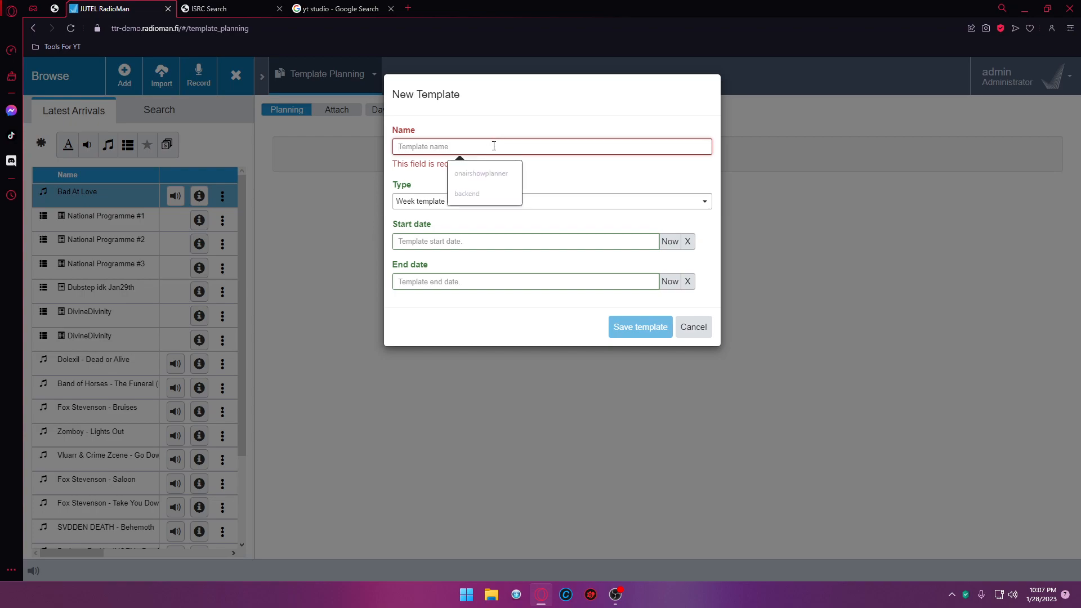
{"action": "type", "text": "HourlyL"}
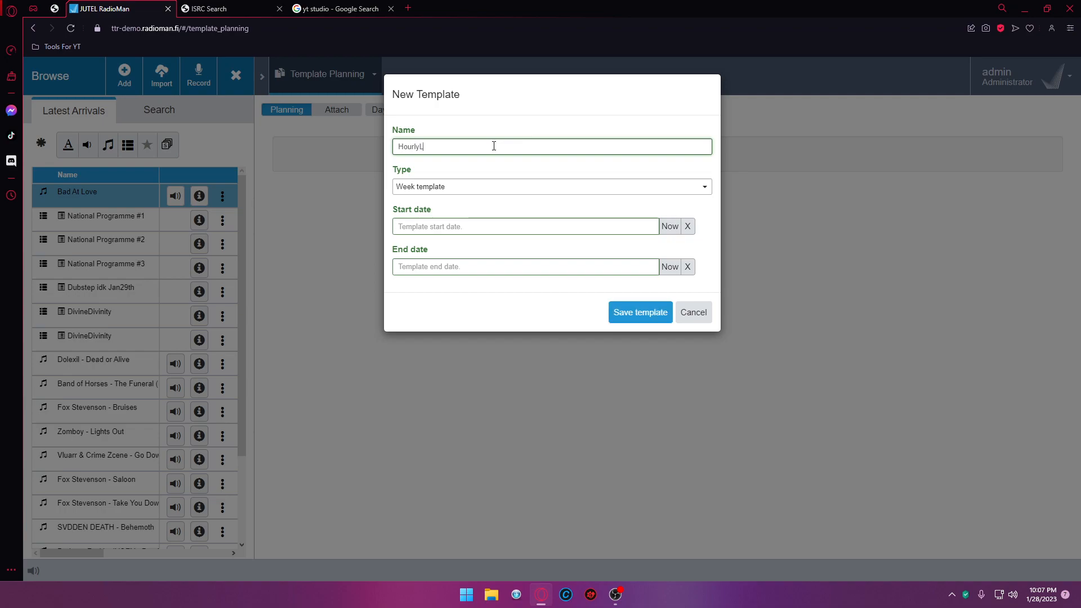
{"action": "left_click", "coordinate": [480, 188]}
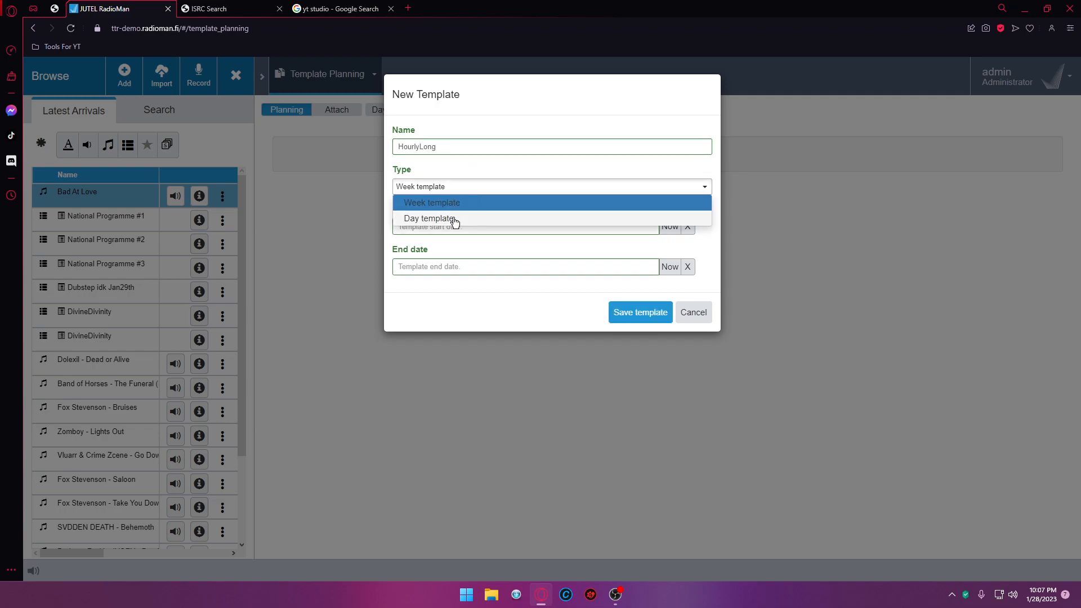
{"action": "left_click", "coordinate": [453, 218]}
{"action": "left_click", "coordinate": [648, 233]}
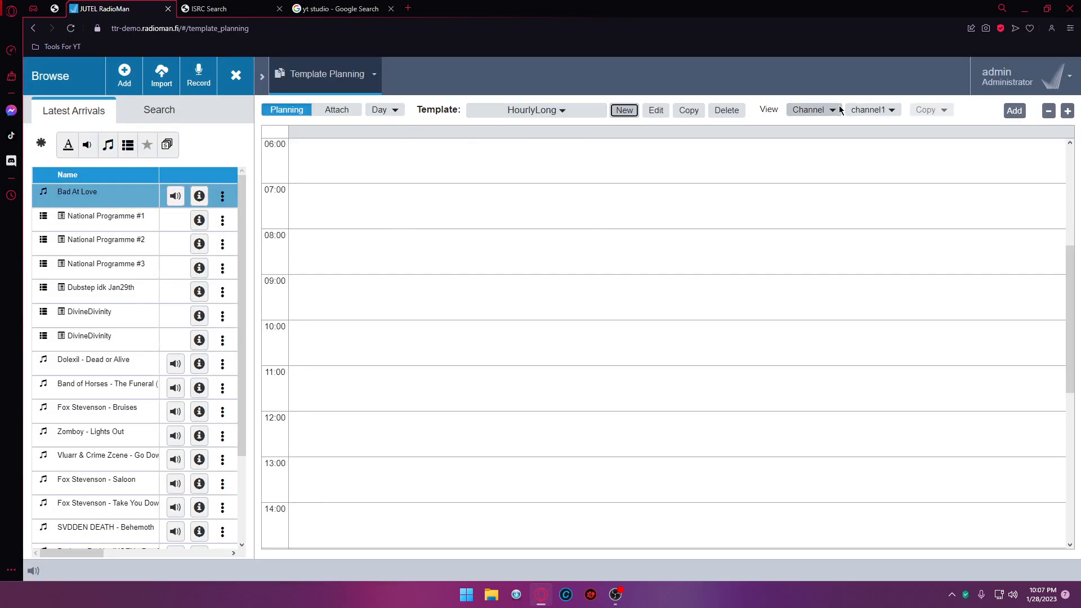
- Add a timeslot named EmilsDJShow to the HourlyLong template with channel1 as the primary channel
{"action": "left_click", "coordinate": [1011, 112]}
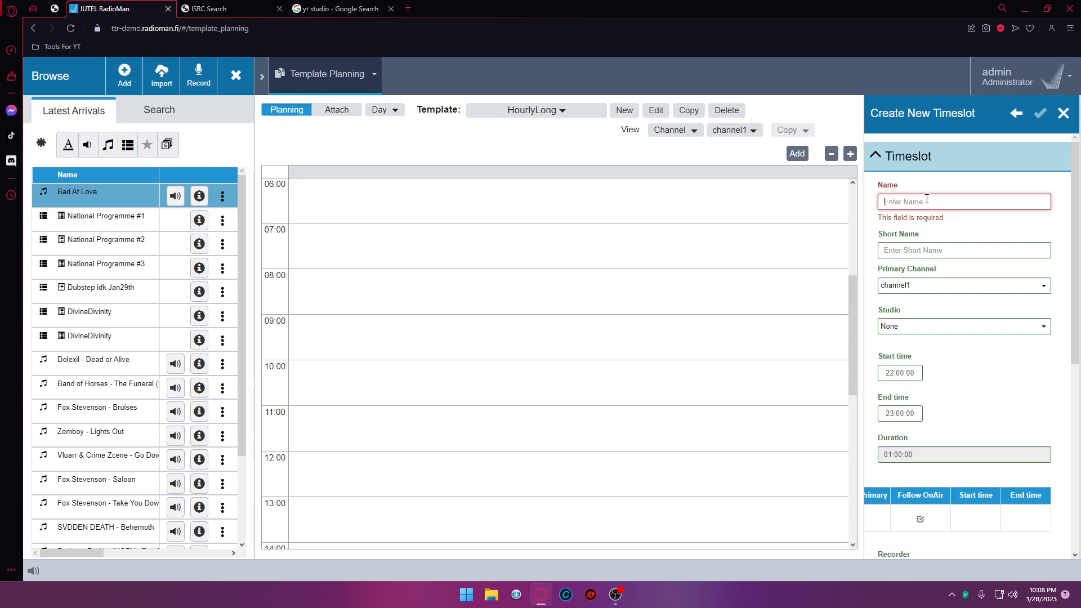
{"action": "type", "text": "Emils"}
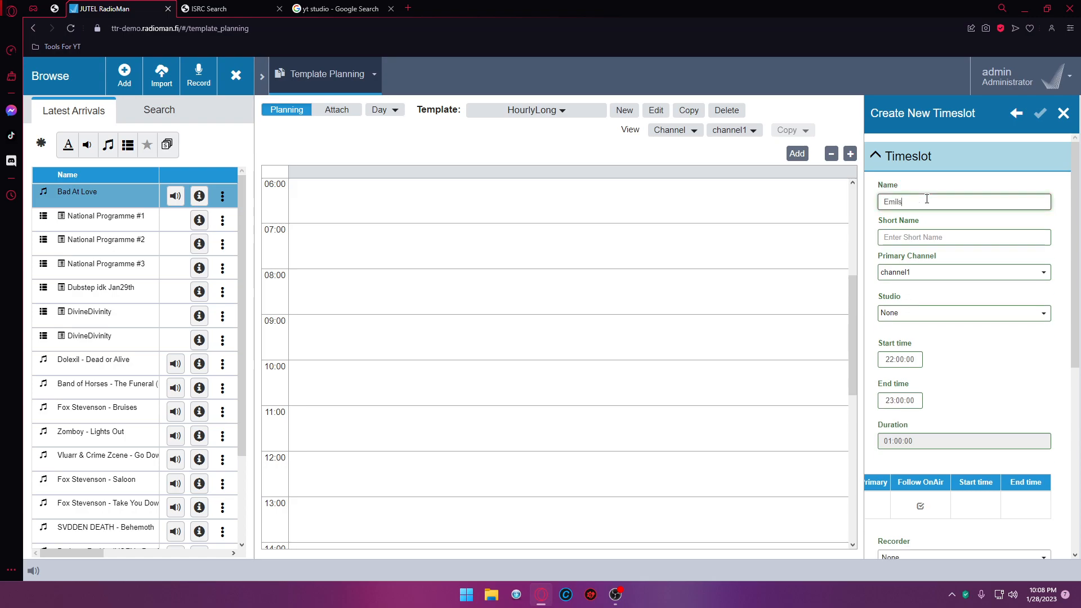
{"action": "type", "text": "DJShow"}
{"action": "left_click", "coordinate": [920, 272]}
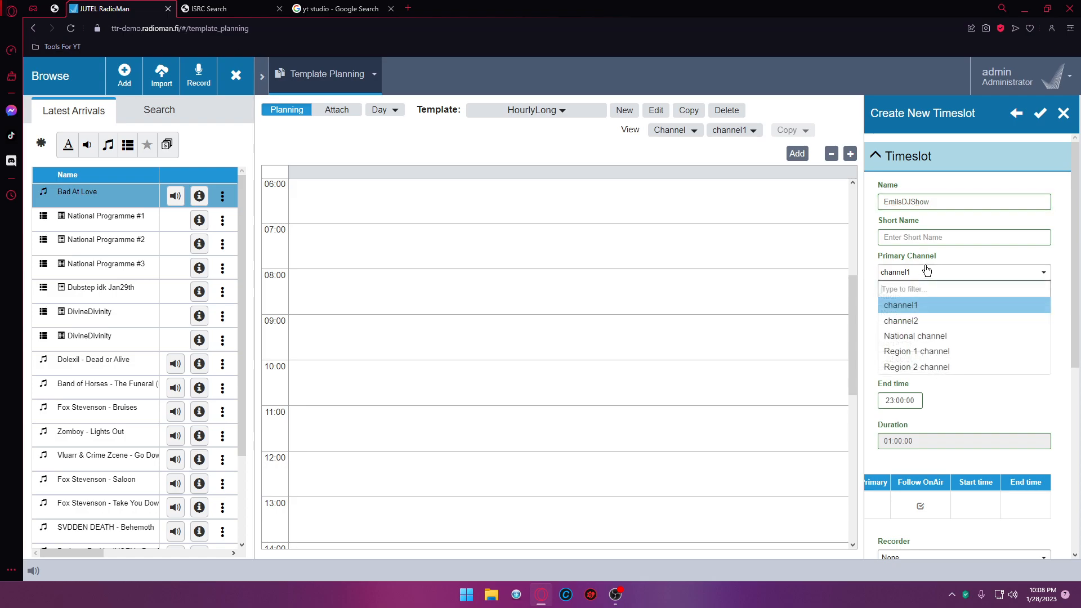
{"action": "left_click", "coordinate": [927, 304]}
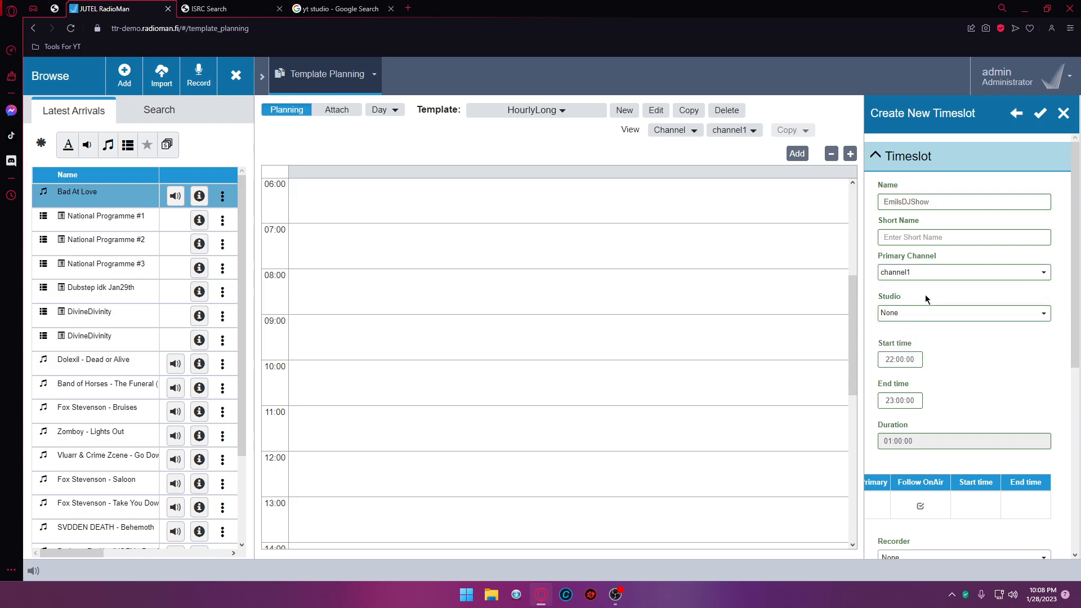
- Assign the timeslot to Studio 1 and set its start time to 22:30:00
{"action": "left_click", "coordinate": [916, 313]}
{"action": "left_click", "coordinate": [904, 404]}
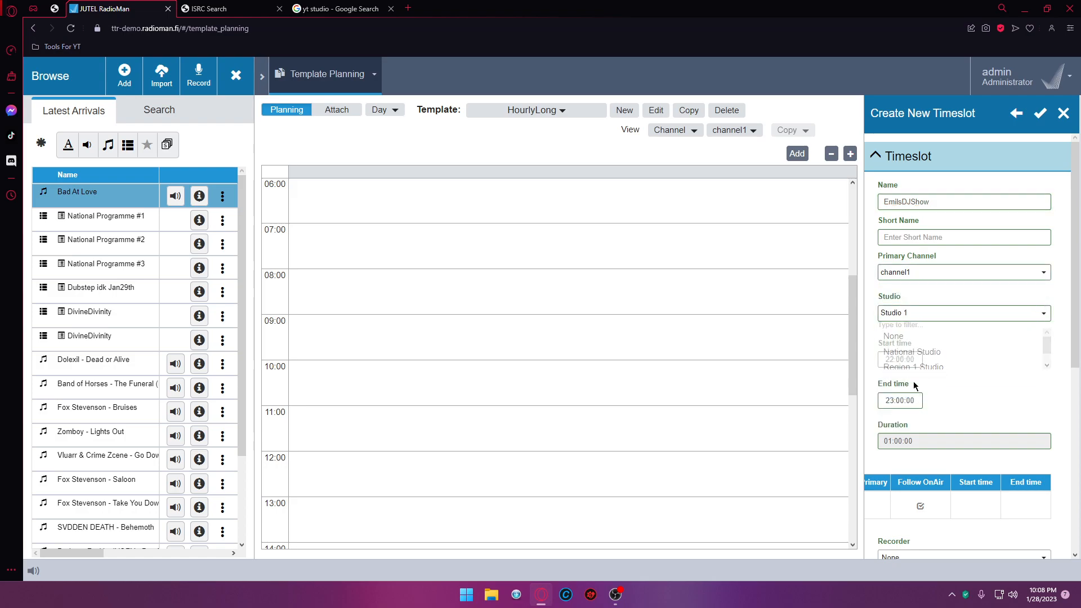
{"action": "scroll", "coordinate": [922, 324], "scroll_direction": "down", "scroll_amount": 1}
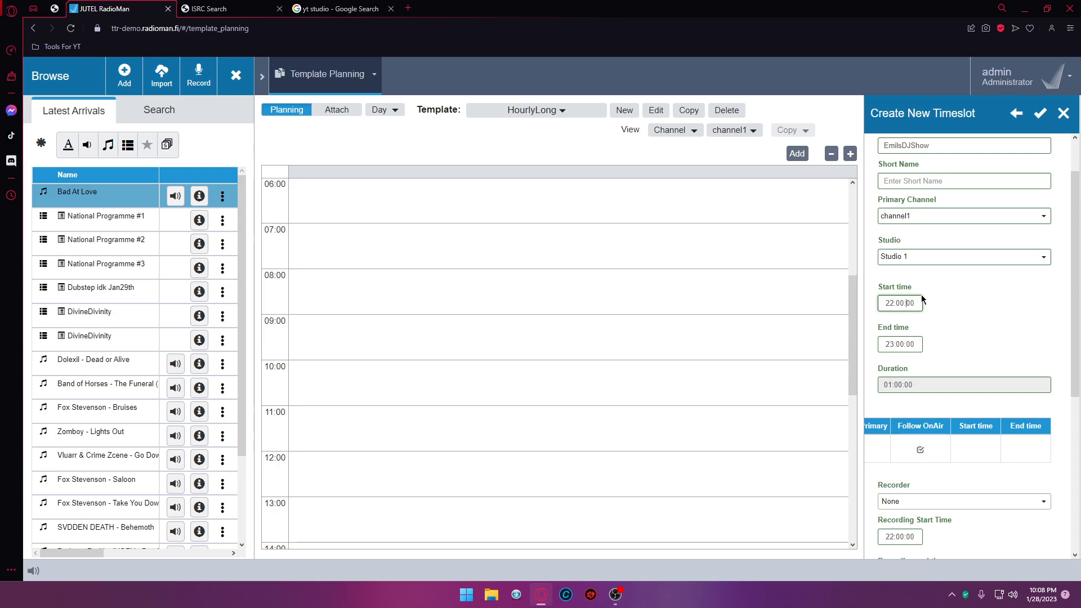
{"action": "key", "text": "BackSpace"}
{"action": "type", "text": "3"}
- Enable Include programme data, Publish, Music publishing and Include in Statistics for the timeslot
{"action": "scroll", "coordinate": [968, 396], "scroll_direction": "down", "scroll_amount": 5}
{"action": "left_click", "coordinate": [932, 450]}
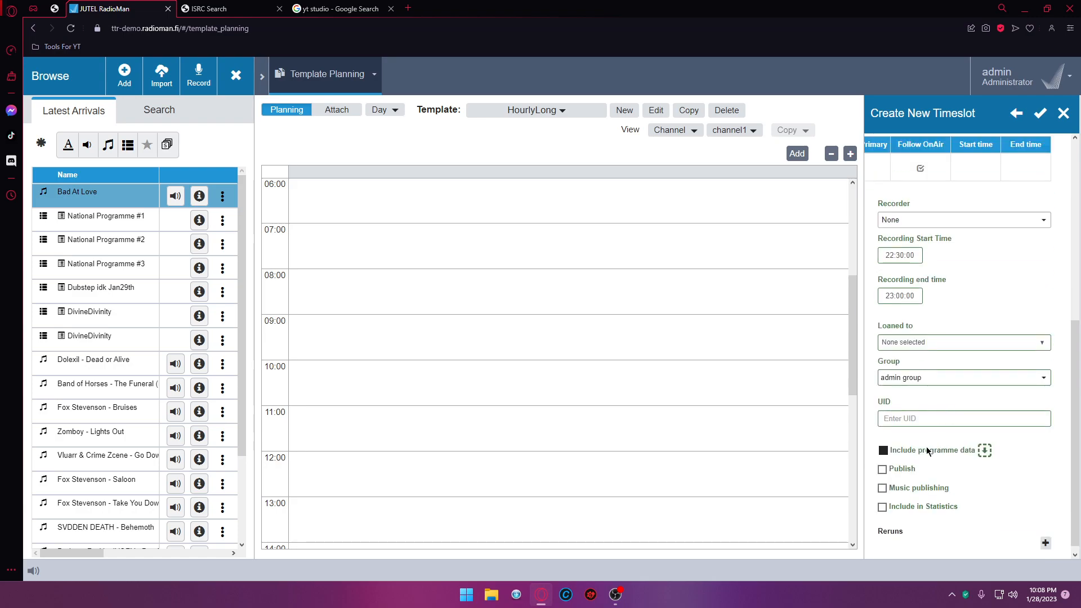
{"action": "left_click", "coordinate": [900, 470]}
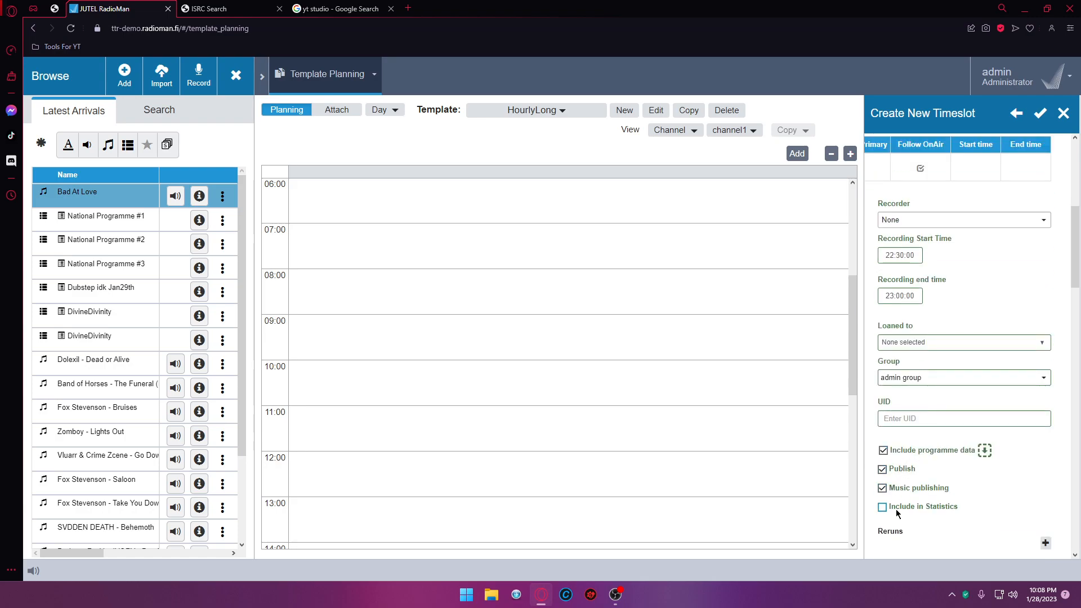
- Look over the timeslot's programme data sections and the available Format options
{"action": "scroll", "coordinate": [896, 513], "scroll_direction": "down", "scroll_amount": 4}
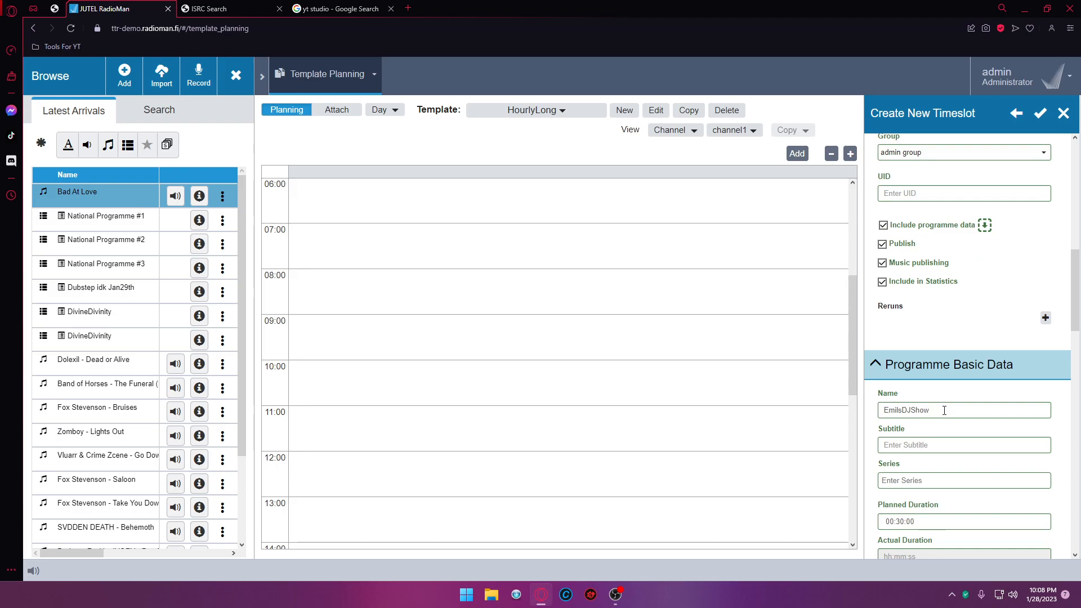
{"action": "scroll", "coordinate": [940, 411], "scroll_direction": "down", "scroll_amount": 2}
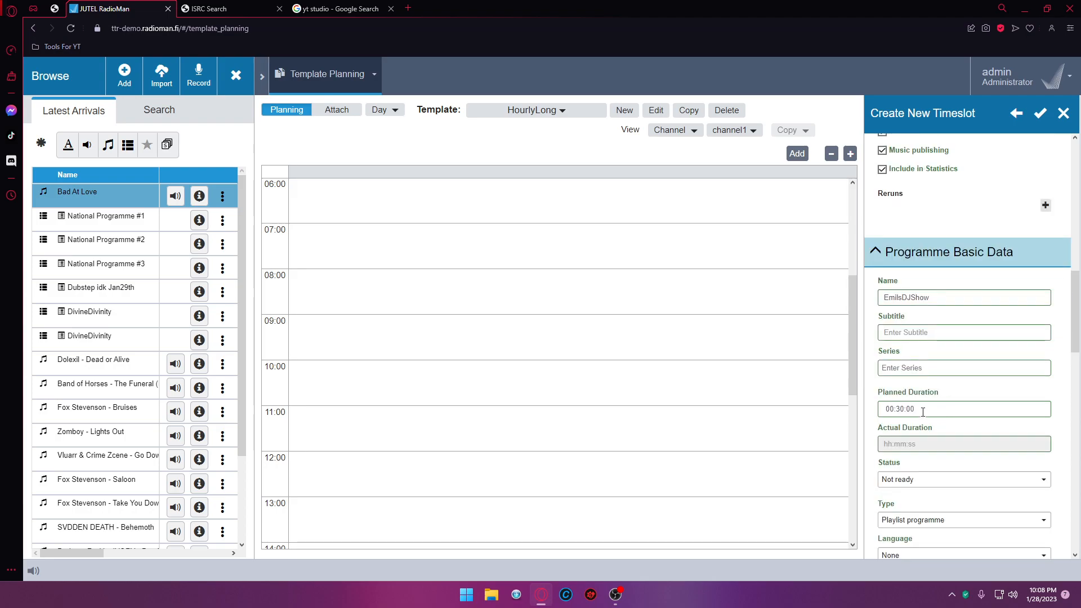
{"action": "scroll", "coordinate": [924, 412], "scroll_direction": "up", "scroll_amount": 8}
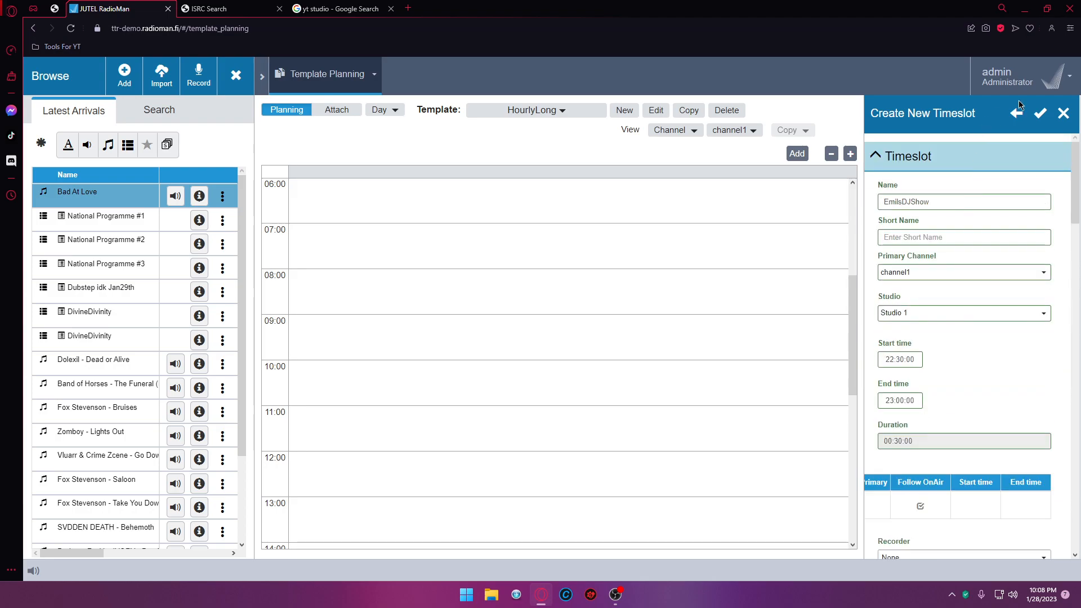
{"action": "scroll", "coordinate": [937, 306], "scroll_direction": "down", "scroll_amount": 12}
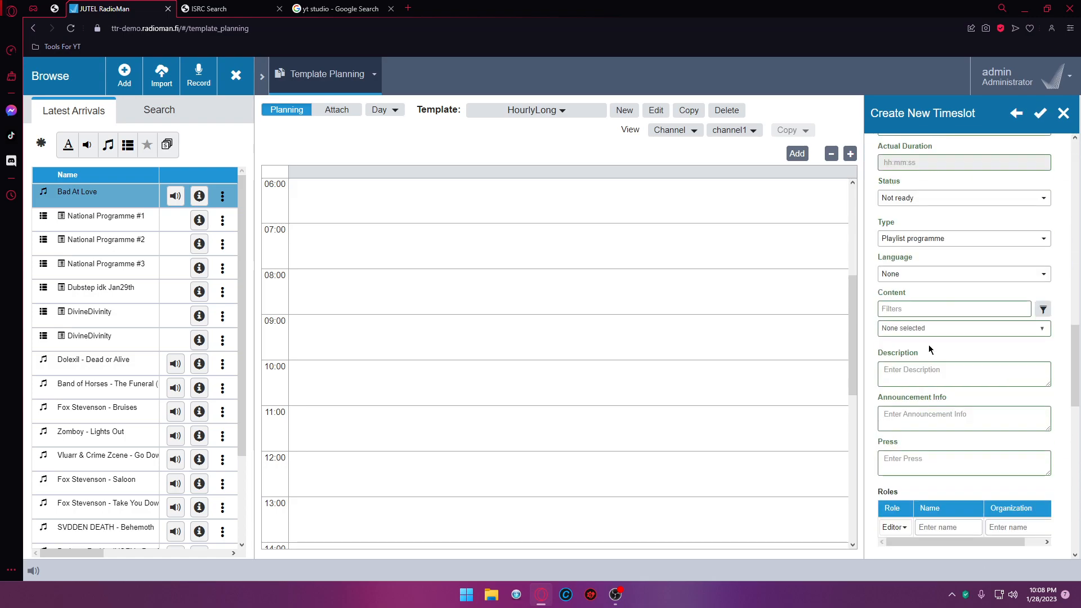
{"action": "scroll", "coordinate": [930, 350], "scroll_direction": "down", "scroll_amount": 2}
{"action": "left_click", "coordinate": [916, 392]}
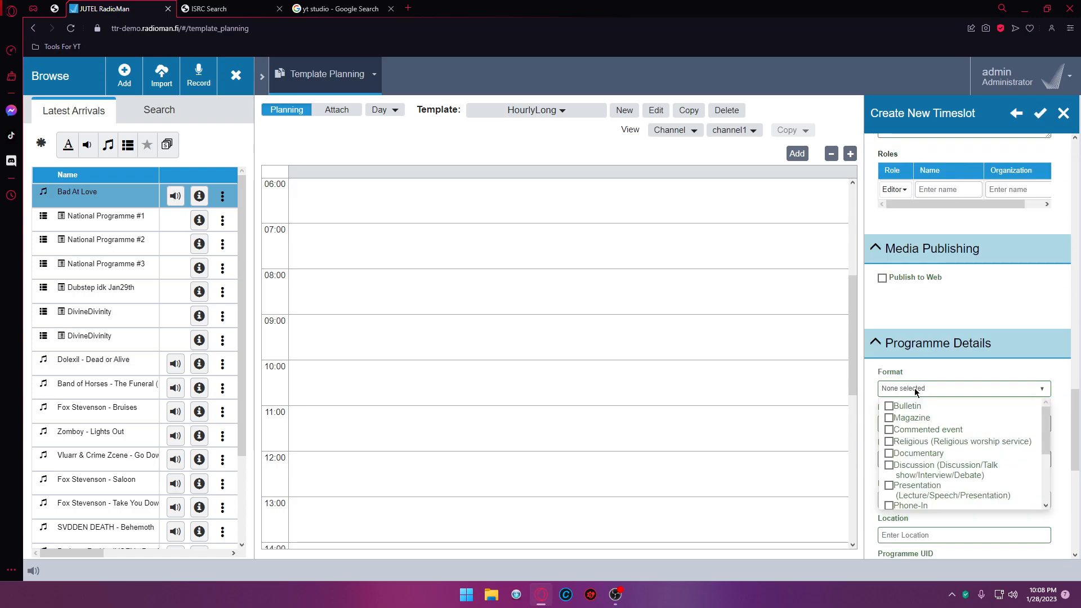
{"action": "scroll", "coordinate": [954, 300], "scroll_direction": "up", "scroll_amount": 6}
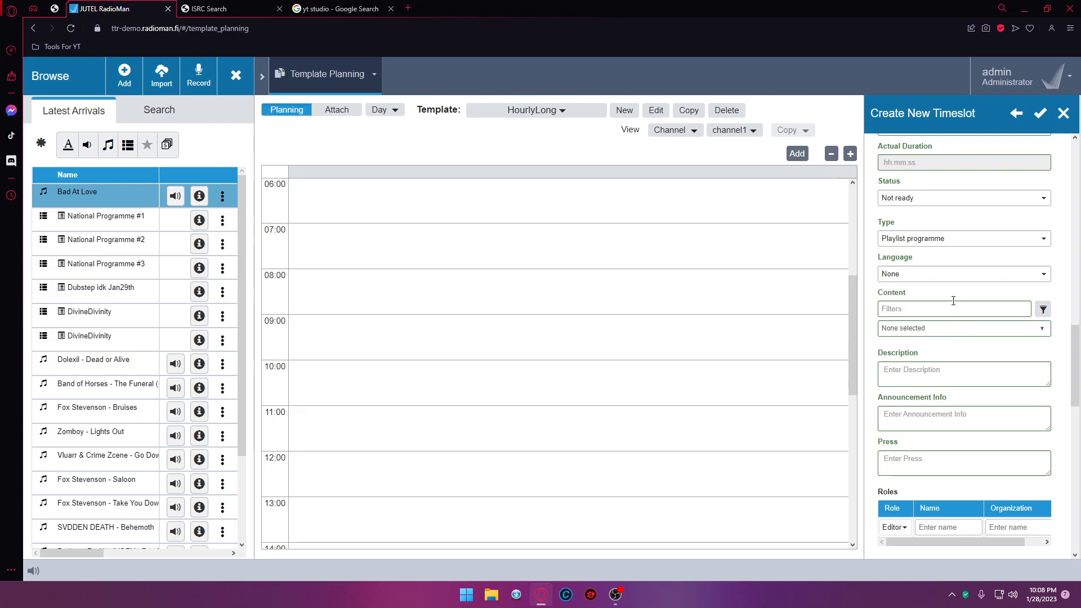
- Set the programme's content to Music - Pop/Rock and its language to English
{"action": "left_click", "coordinate": [949, 310]}
{"action": "left_click", "coordinate": [958, 328]}
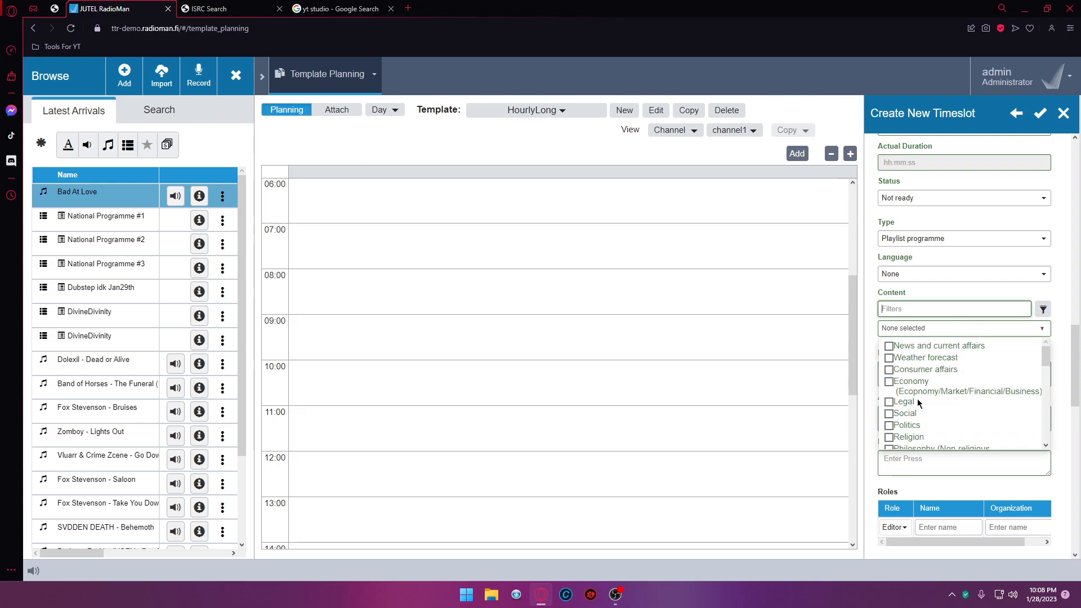
{"action": "scroll", "coordinate": [913, 415], "scroll_direction": "down", "scroll_amount": 2}
{"action": "scroll", "coordinate": [914, 415], "scroll_direction": "down", "scroll_amount": 3}
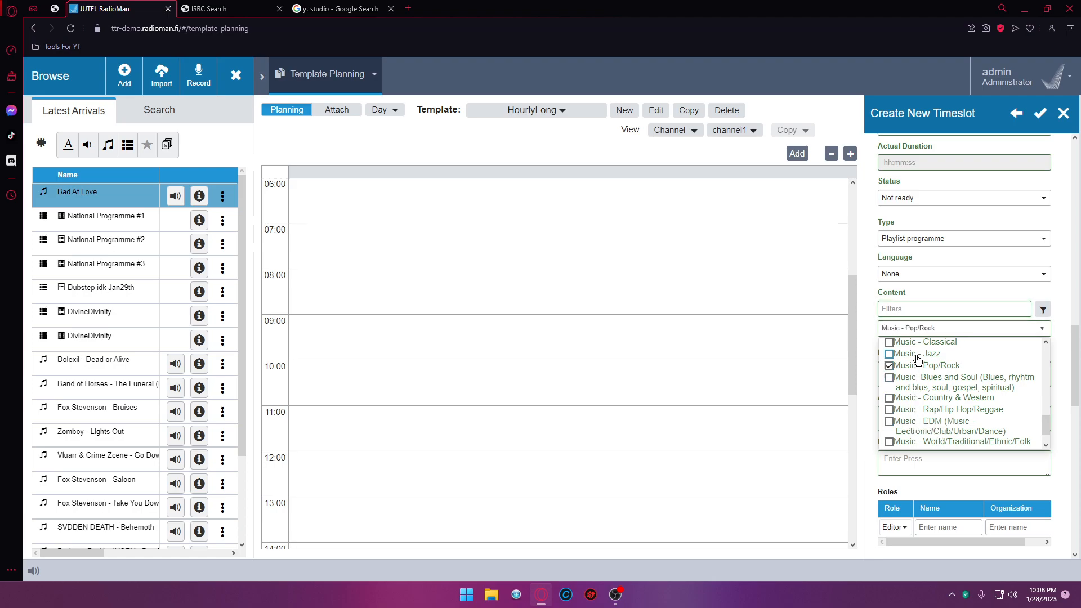
{"action": "left_click", "coordinate": [930, 275]}
{"action": "scroll", "coordinate": [923, 374], "scroll_direction": "down", "scroll_amount": 1}
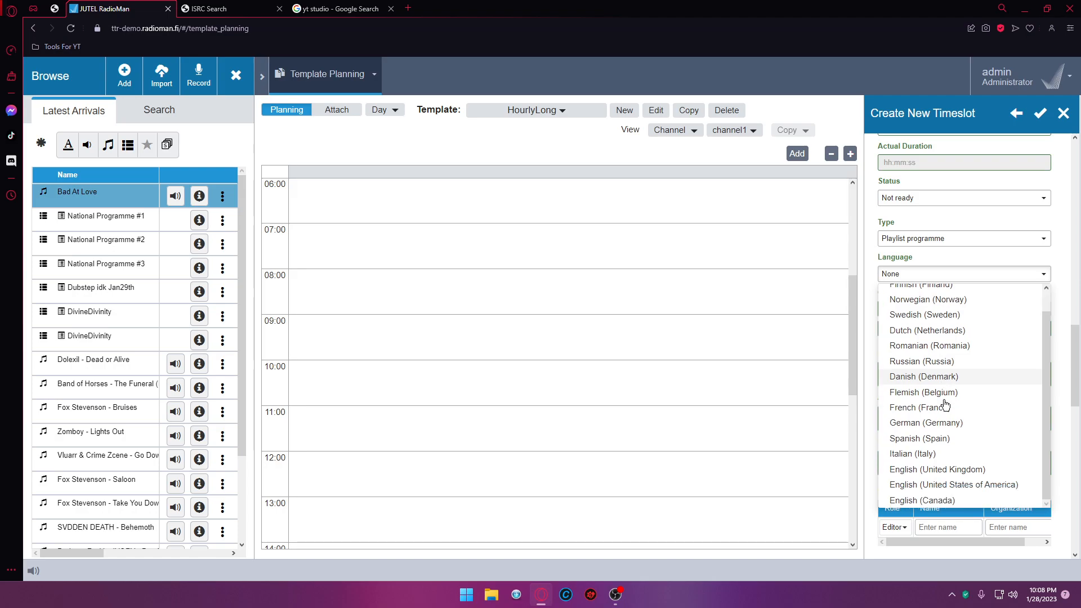
{"action": "left_click", "coordinate": [931, 483]}
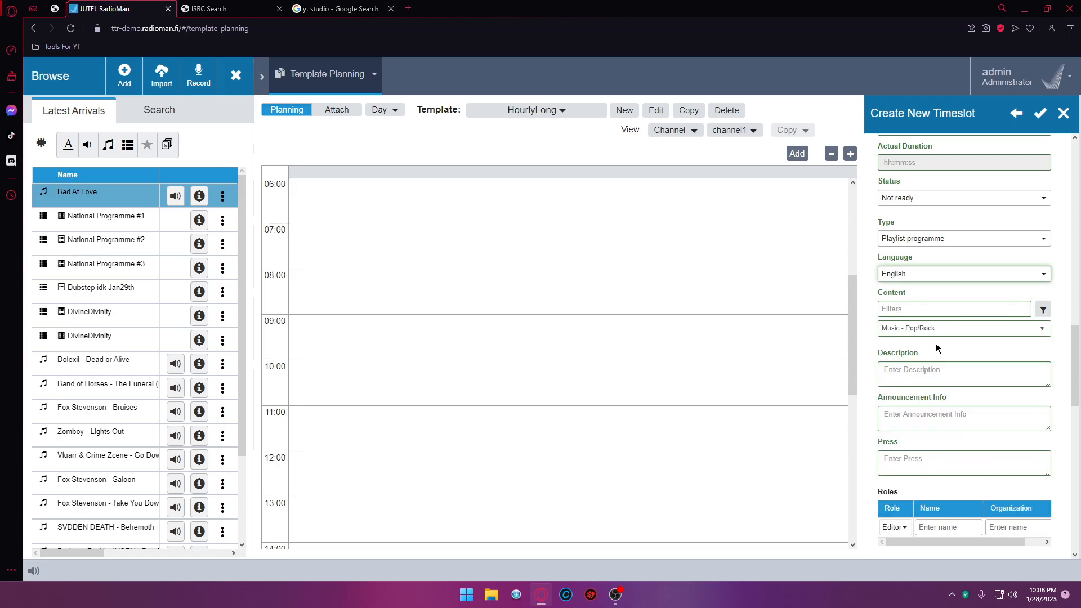
- Set the programme's format to Music and talk in the Programme Details
{"action": "scroll", "coordinate": [938, 349], "scroll_direction": "down", "scroll_amount": 8}
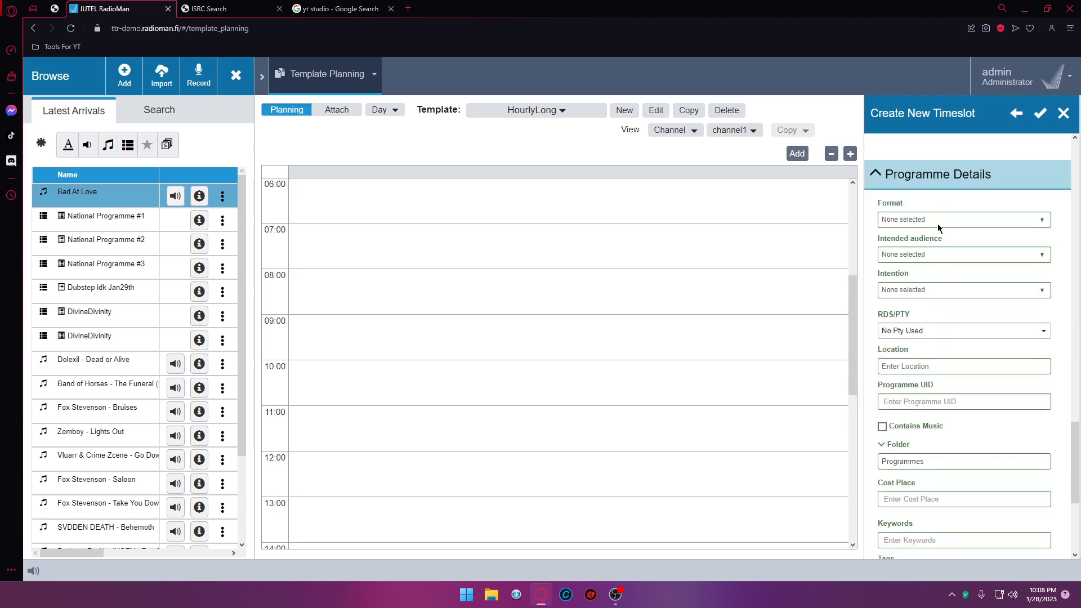
{"action": "left_click", "coordinate": [938, 223]}
{"action": "scroll", "coordinate": [933, 305], "scroll_direction": "down", "scroll_amount": 3}
{"action": "left_click", "coordinate": [917, 332]}
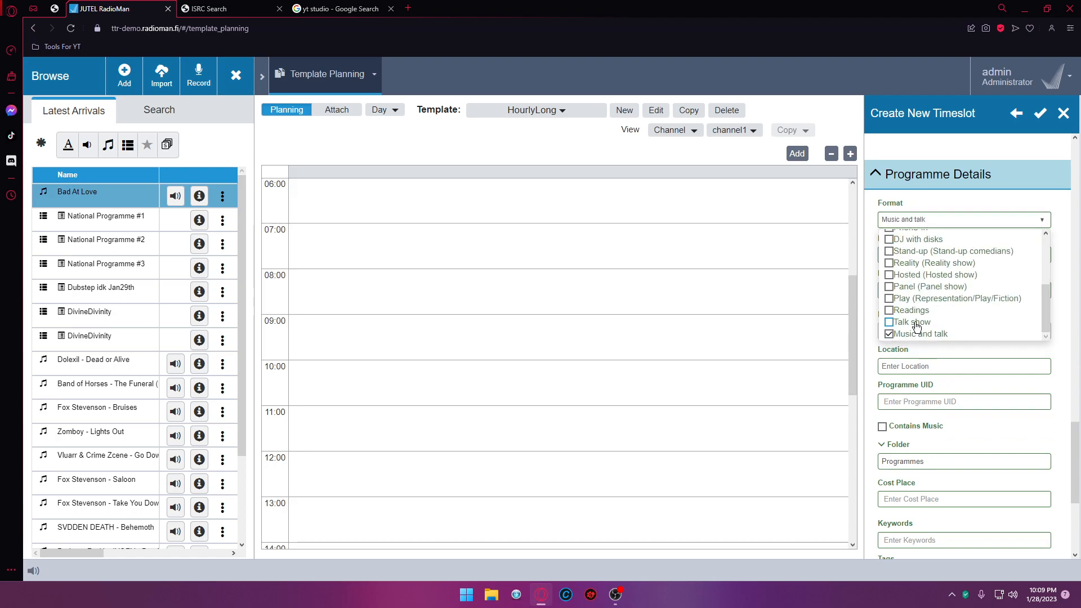
- Set the programme's RDS/PTY type to Pop Music, leaving the intended audience and intention unselected
{"action": "left_click", "coordinate": [912, 261]}
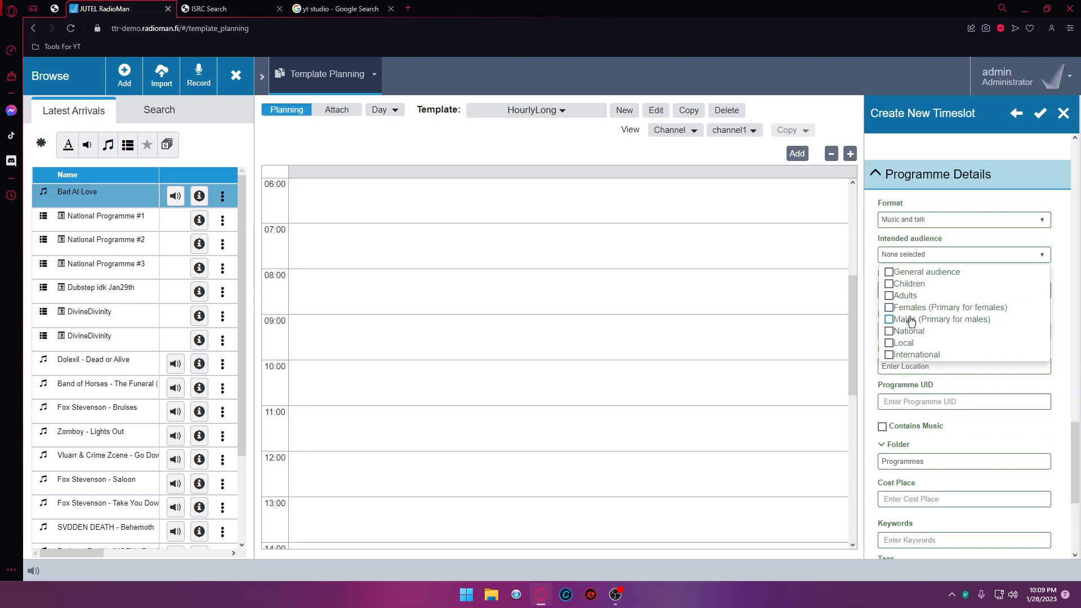
{"action": "left_click", "coordinate": [915, 291]}
{"action": "left_click", "coordinate": [914, 290]}
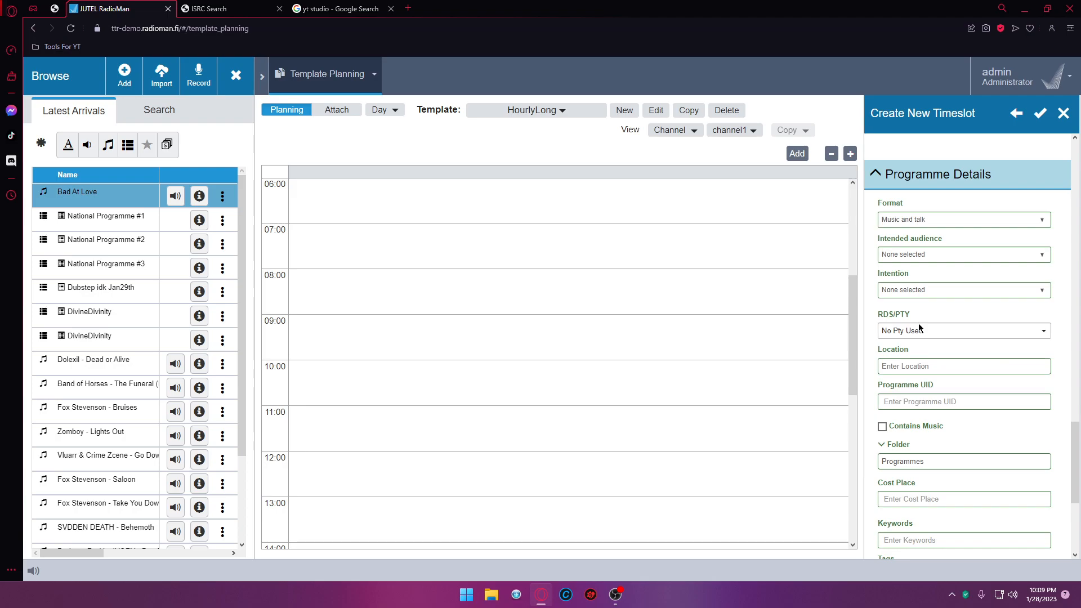
{"action": "left_click", "coordinate": [918, 329]}
{"action": "scroll", "coordinate": [914, 394], "scroll_direction": "down", "scroll_amount": 5}
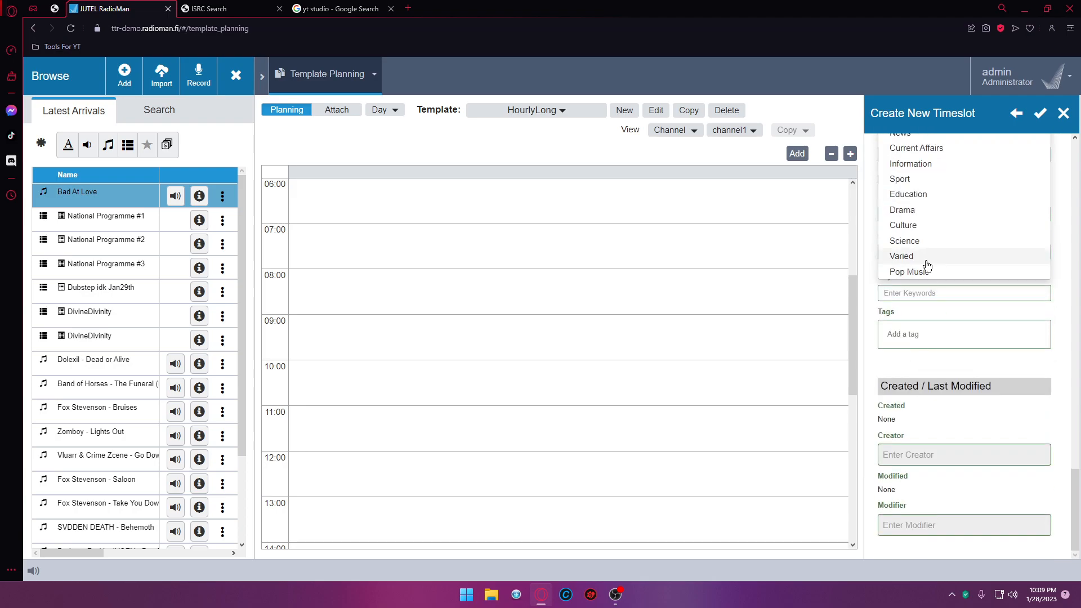
{"action": "left_click", "coordinate": [915, 272]}
- Mark the programme as containing music
{"action": "left_click", "coordinate": [911, 382]}
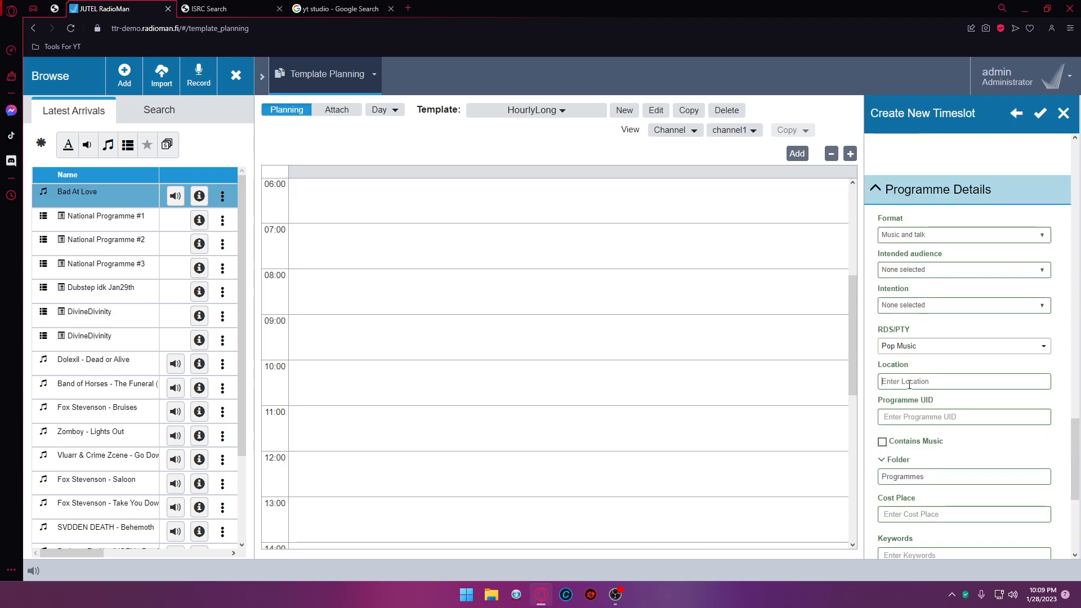
{"action": "scroll", "coordinate": [904, 381], "scroll_direction": "down", "scroll_amount": 1}
{"action": "left_click", "coordinate": [903, 389]}
{"action": "scroll", "coordinate": [903, 387], "scroll_direction": "down", "scroll_amount": 1}
- Expand the programme's folder tree and look over the folders and the remaining detail fields
{"action": "left_click", "coordinate": [920, 363]}
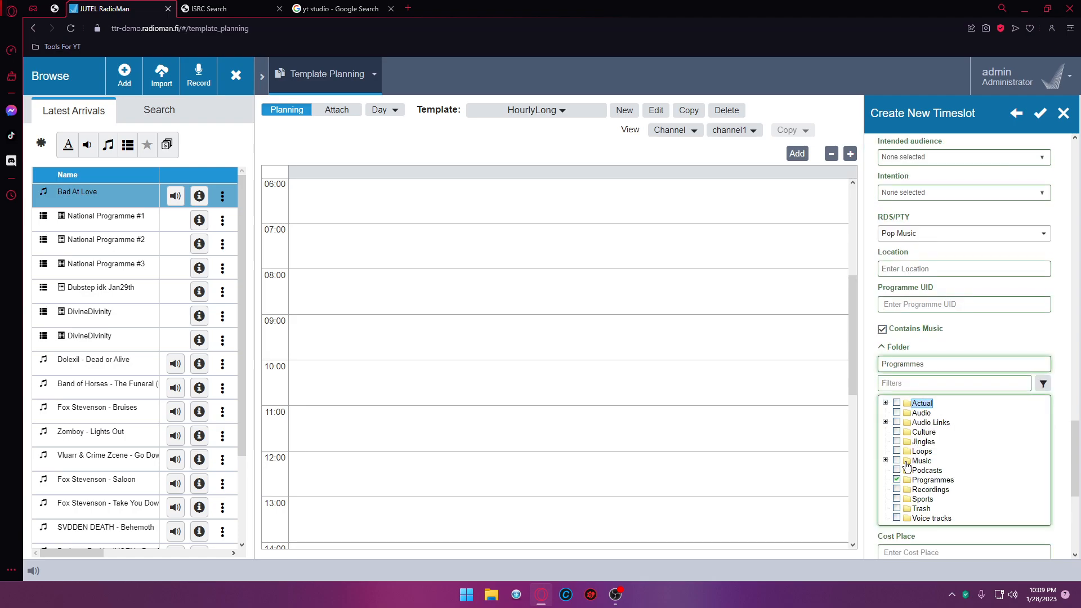
{"action": "left_click", "coordinate": [945, 382]}
{"action": "left_click", "coordinate": [1024, 366]}
{"action": "scroll", "coordinate": [917, 483], "scroll_direction": "down", "scroll_amount": 3}
{"action": "scroll", "coordinate": [920, 456], "scroll_direction": "up", "scroll_amount": 3}
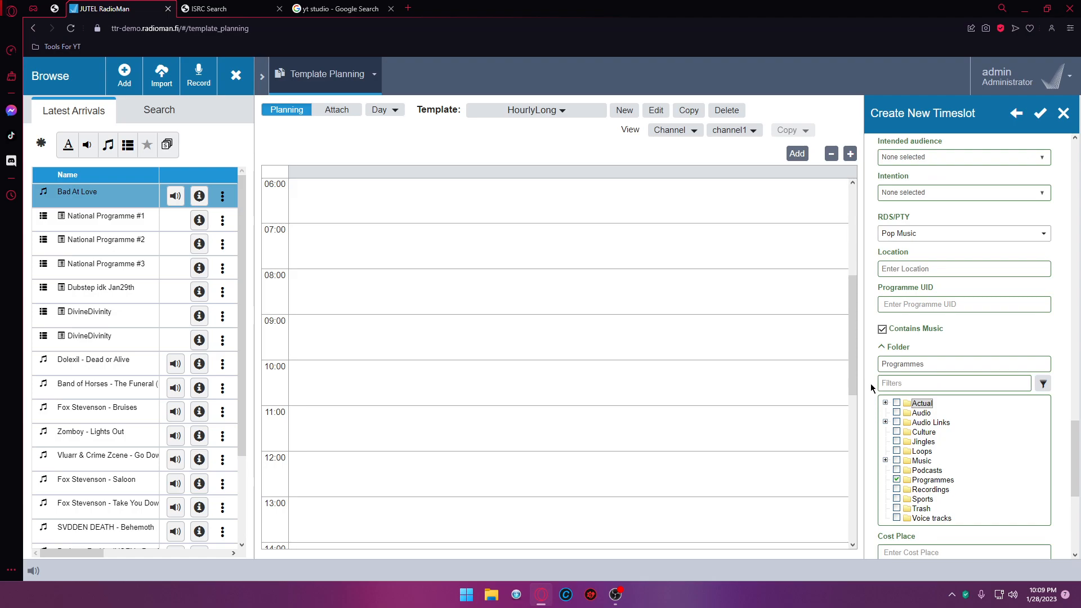
{"action": "scroll", "coordinate": [998, 375], "scroll_direction": "down", "scroll_amount": 4}
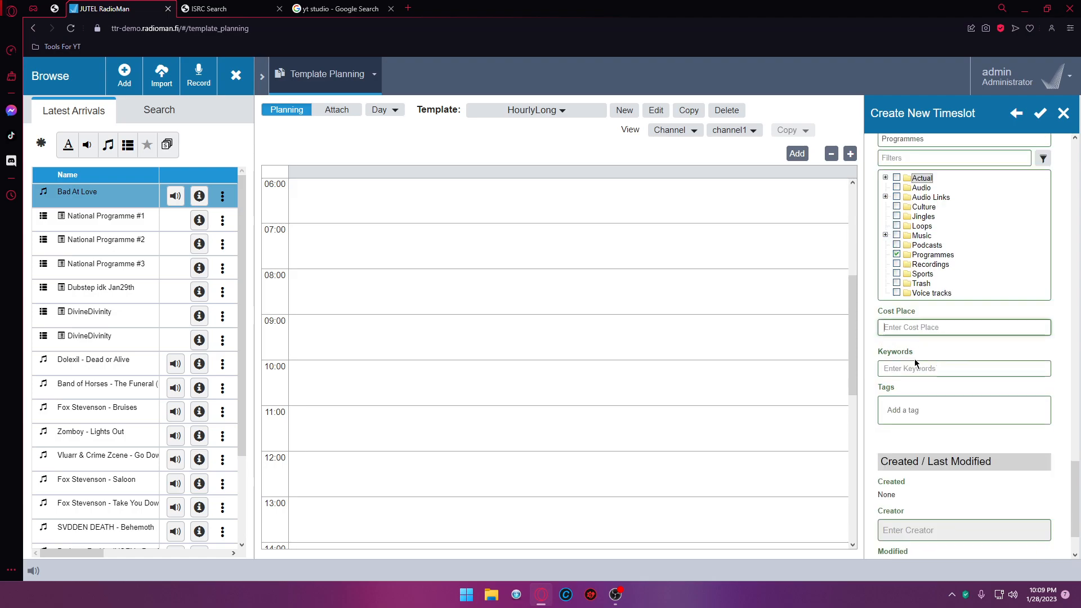
- Save the new timeslot with its programme data in the HourlyLong template
{"action": "scroll", "coordinate": [918, 404], "scroll_direction": "down", "scroll_amount": 1}
{"action": "scroll", "coordinate": [919, 415], "scroll_direction": "up", "scroll_amount": 10}
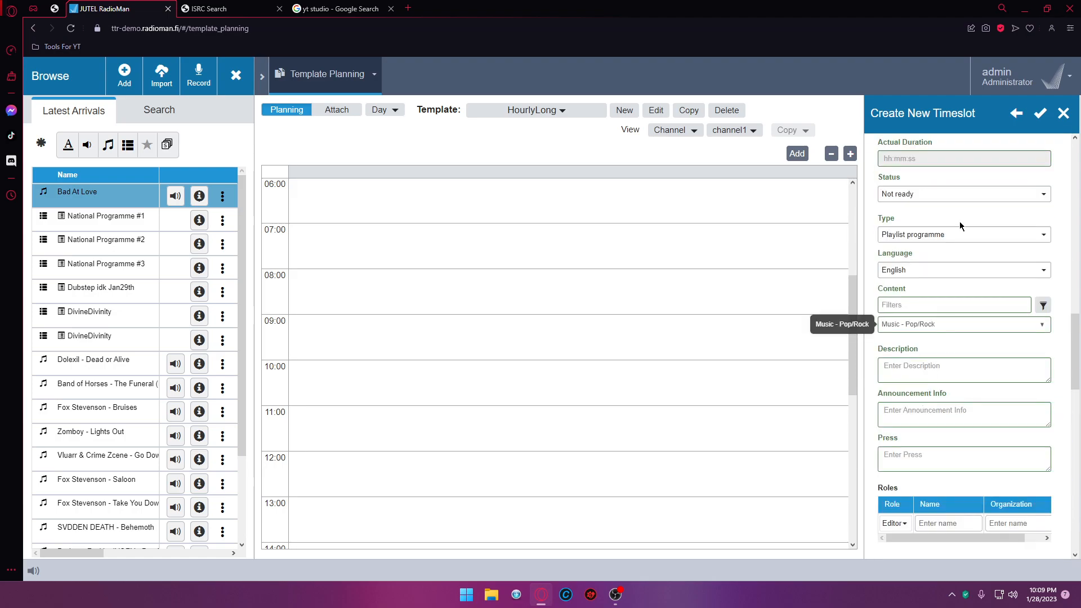
{"action": "left_click", "coordinate": [1039, 116]}
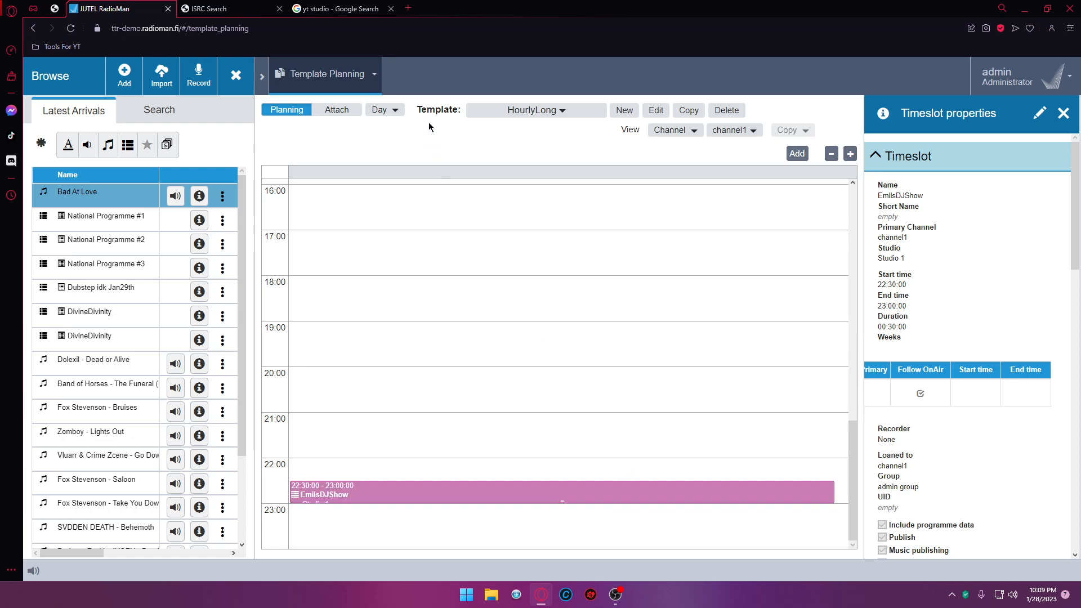
- Select the saved DJ show timeslot in the template and review its timeslot properties, programme basic data and programme details
{"action": "left_click", "coordinate": [512, 485]}
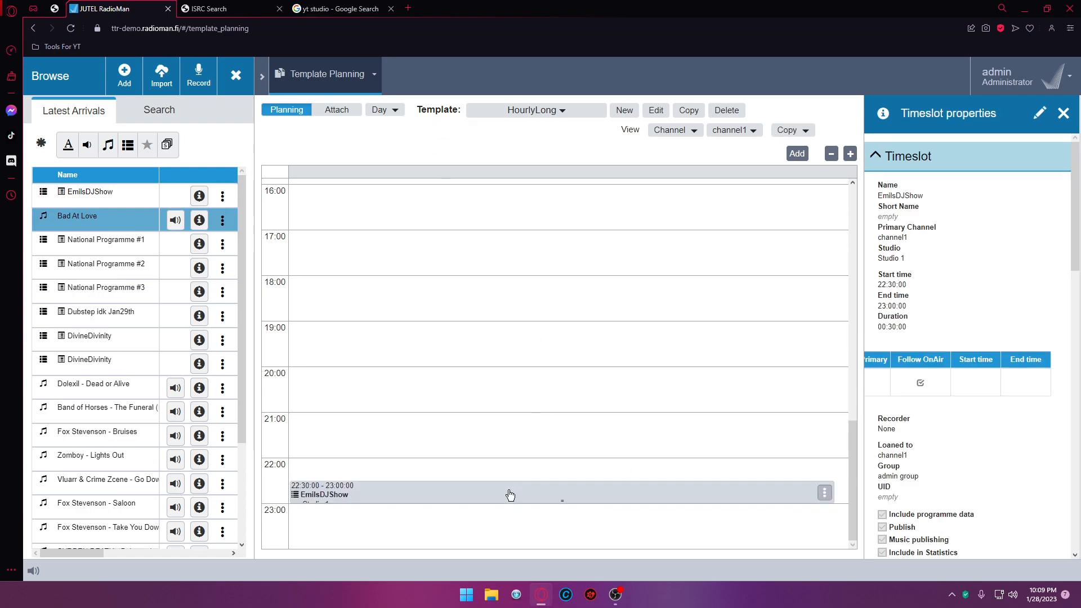
{"action": "scroll", "coordinate": [916, 333], "scroll_direction": "down", "scroll_amount": 5}
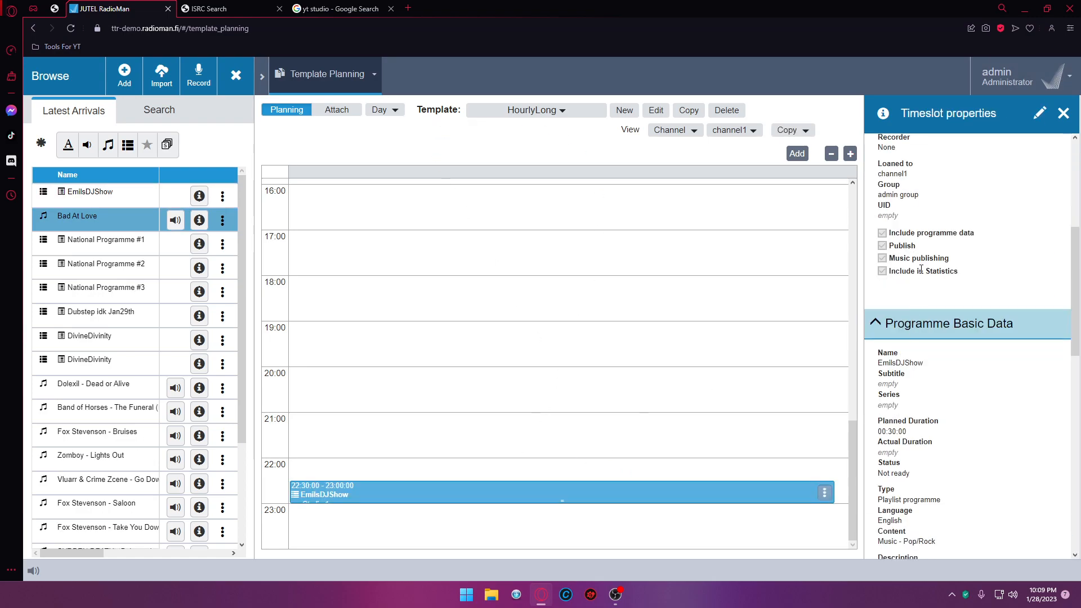
{"action": "scroll", "coordinate": [920, 275], "scroll_direction": "down", "scroll_amount": 10}
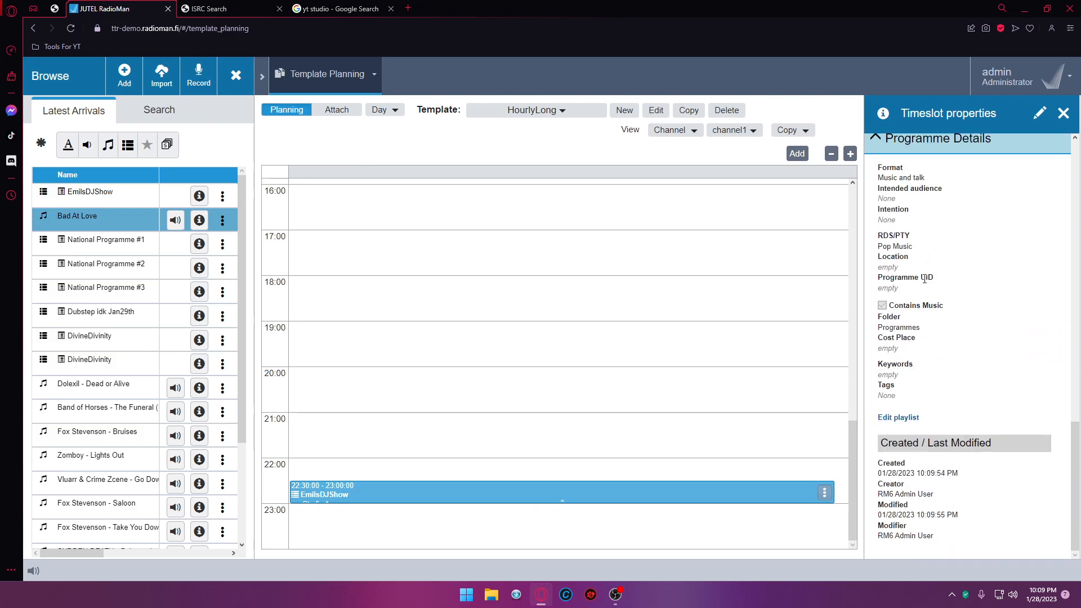
{"action": "left_click", "coordinate": [429, 501]}
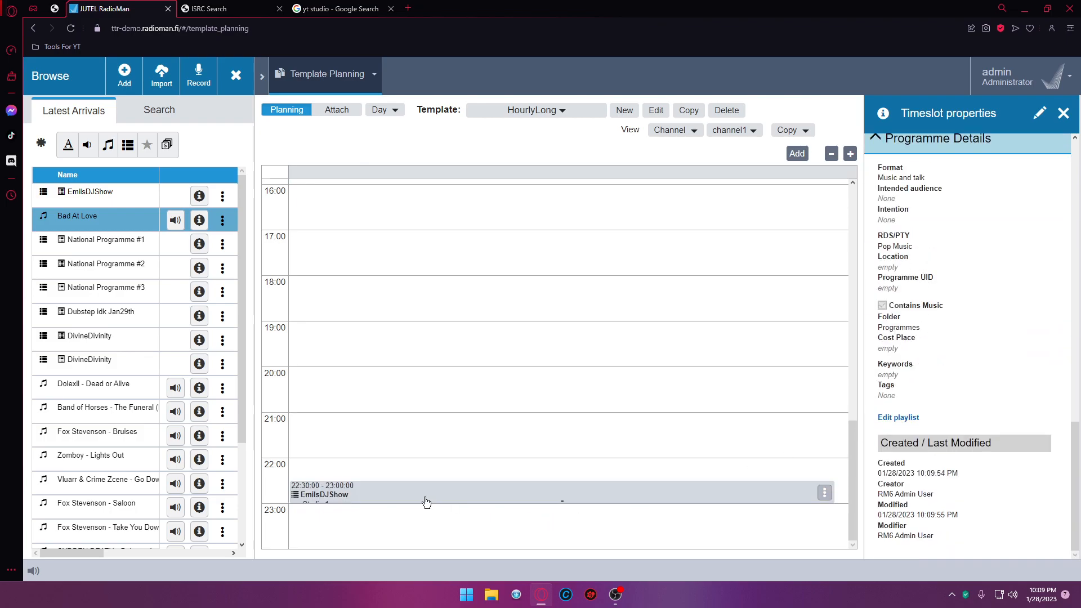
{"action": "left_click", "coordinate": [562, 495]}
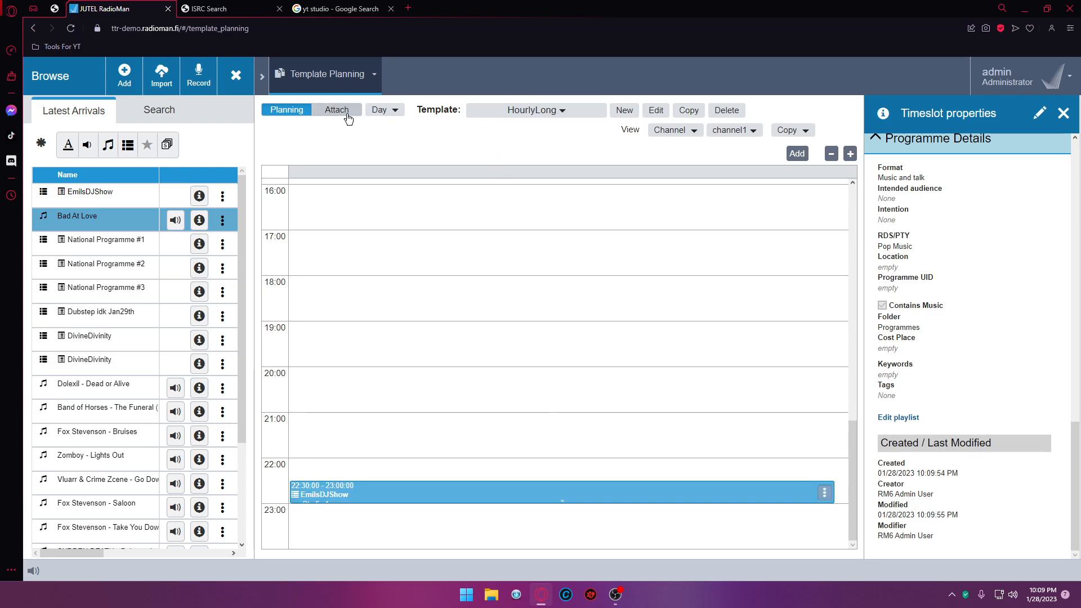
- Browse the programmes available in Playlist Design, filtered by Studio 1 and admin group, first for all dates and finally for today
{"action": "left_click", "coordinate": [262, 76]}
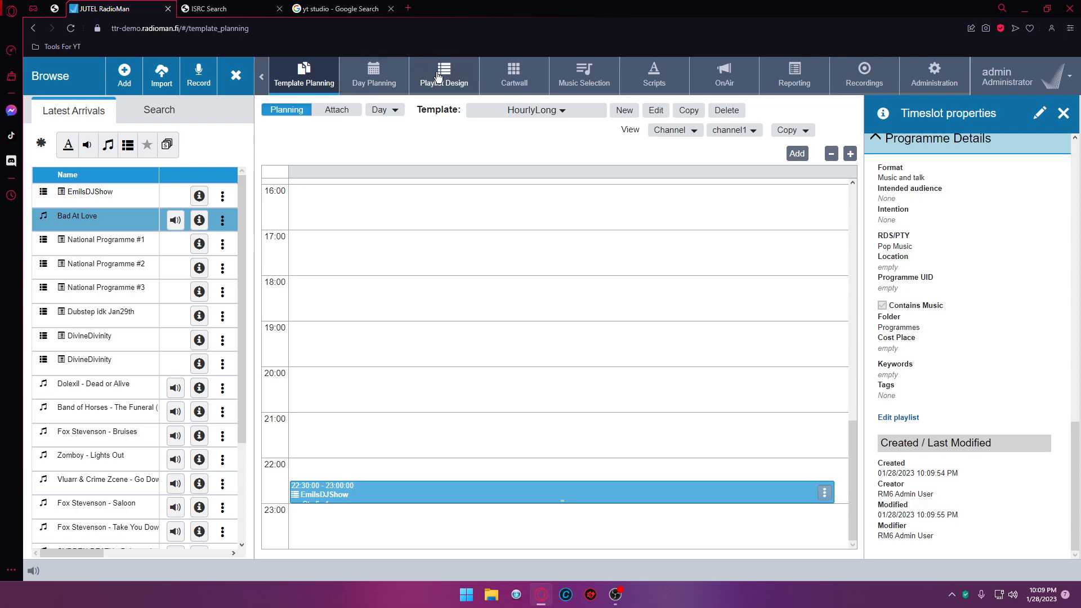
{"action": "left_click", "coordinate": [456, 77]}
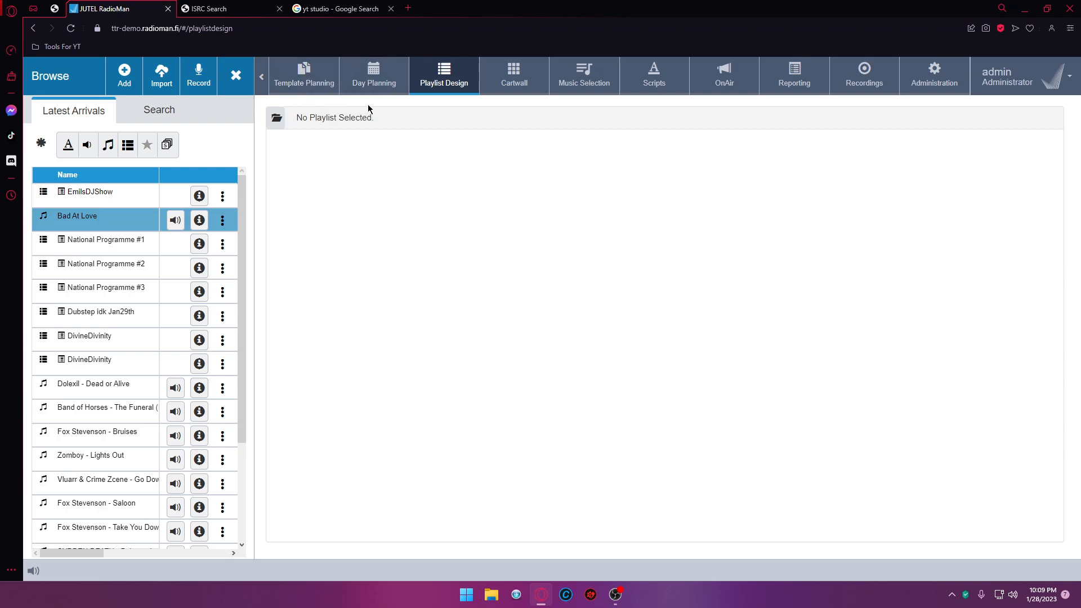
{"action": "left_click", "coordinate": [276, 119]}
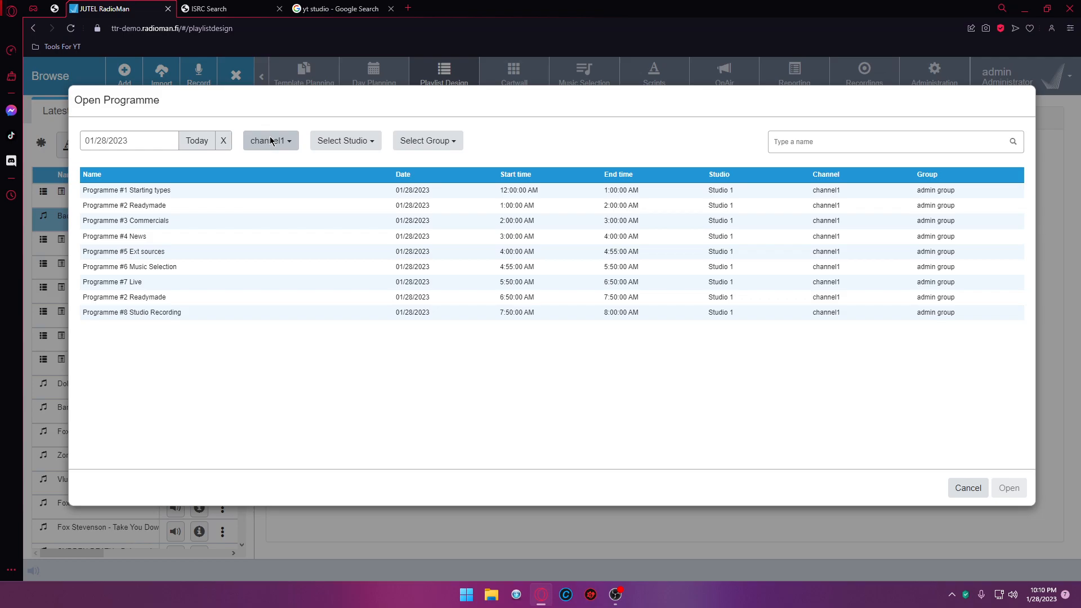
{"action": "left_click", "coordinate": [356, 140]}
{"action": "left_click", "coordinate": [340, 221]}
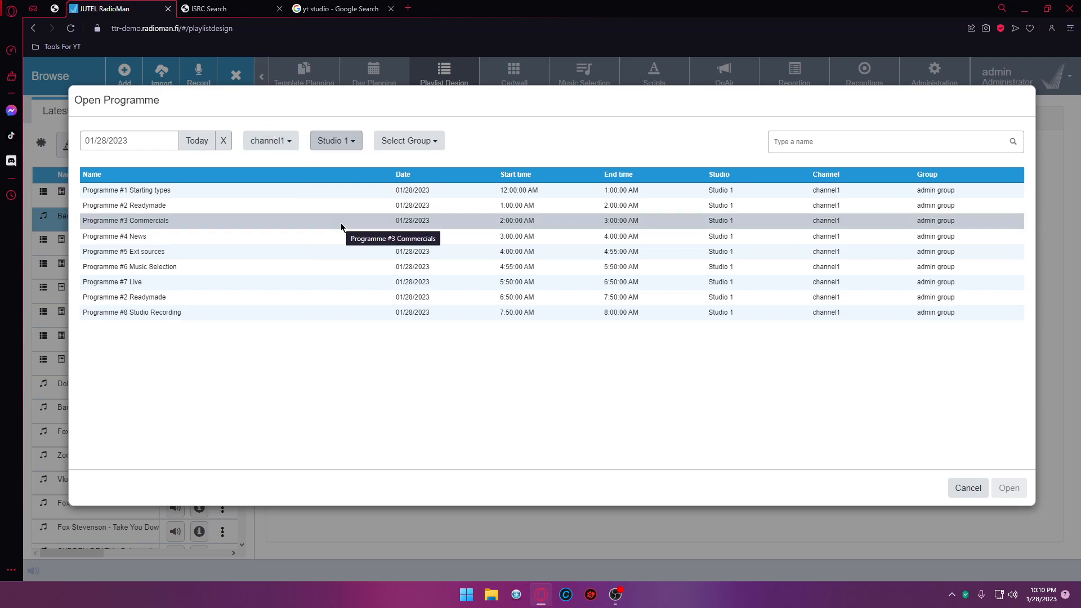
{"action": "left_click", "coordinate": [406, 141]}
{"action": "left_click", "coordinate": [395, 182]}
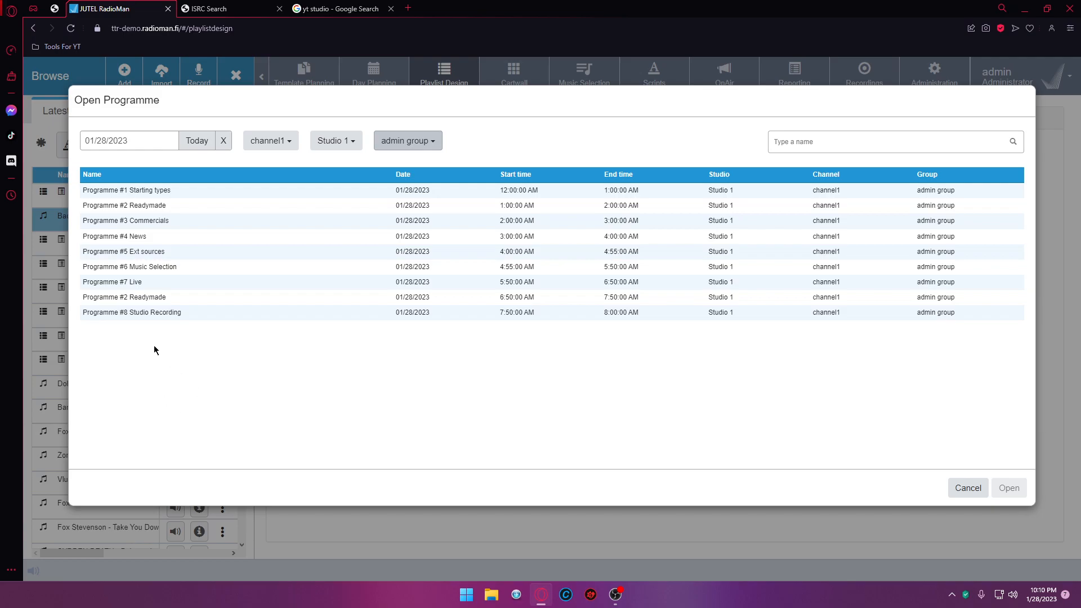
{"action": "left_click", "coordinate": [223, 141]}
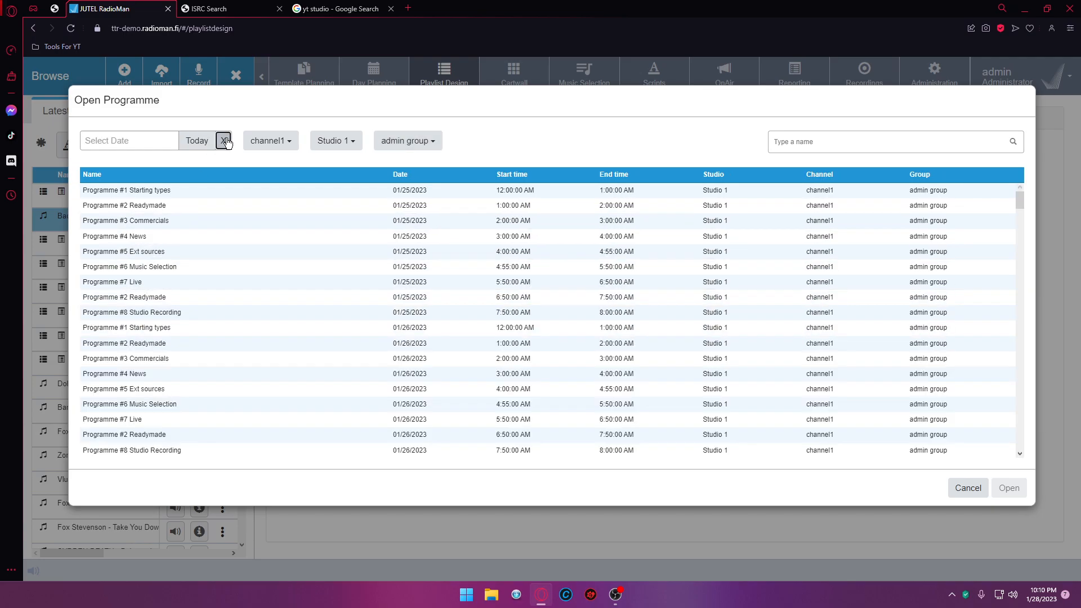
{"action": "left_click", "coordinate": [190, 141]}
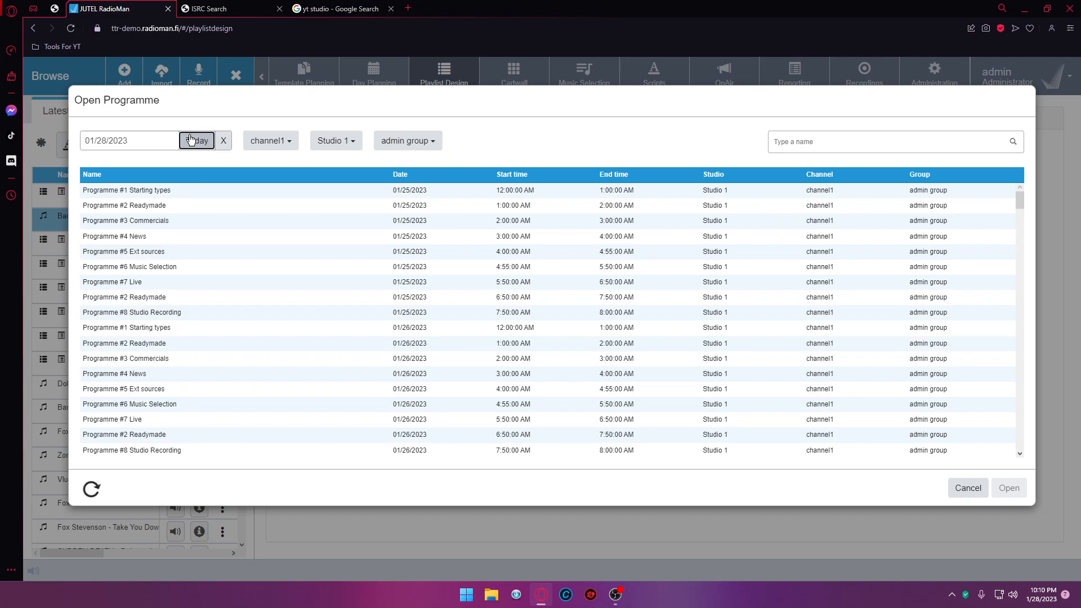
- Check the programme list for Region 1 channel and Region 1 Studio, return to channel1 and Studio 1, and leave without opening a programme
{"action": "left_click", "coordinate": [288, 148]}
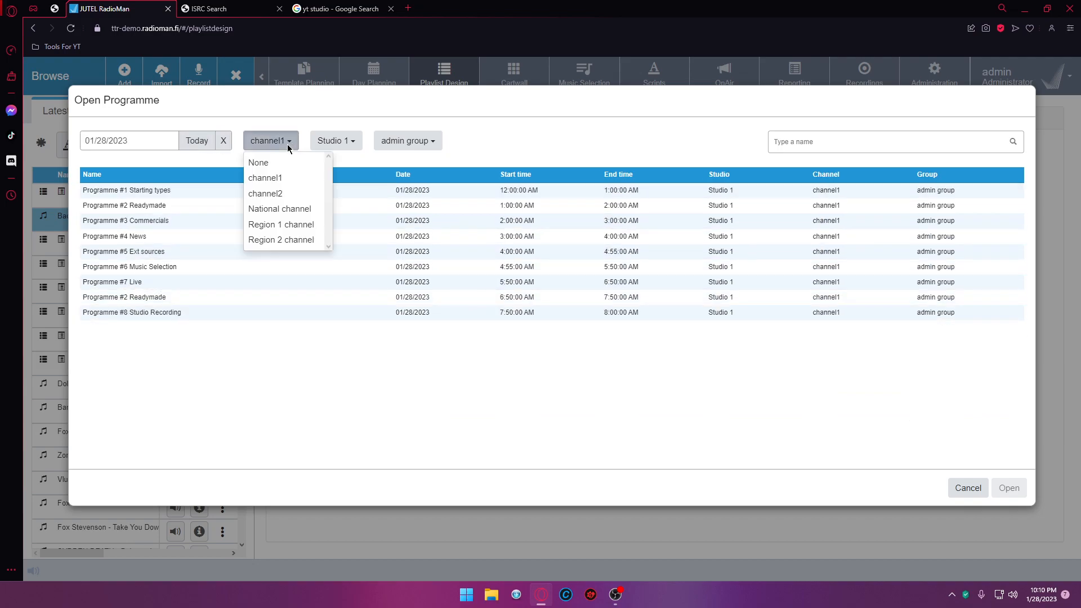
{"action": "left_click", "coordinate": [280, 224]}
{"action": "left_click", "coordinate": [356, 144]}
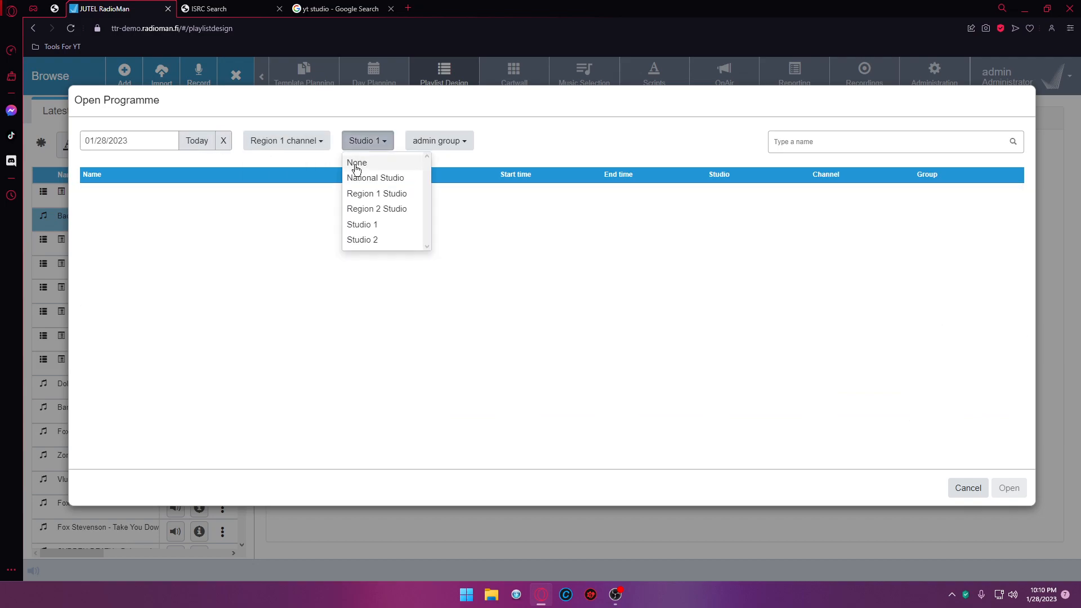
{"action": "left_click", "coordinate": [360, 194]}
{"action": "left_click", "coordinate": [293, 142]}
{"action": "left_click", "coordinate": [267, 178]}
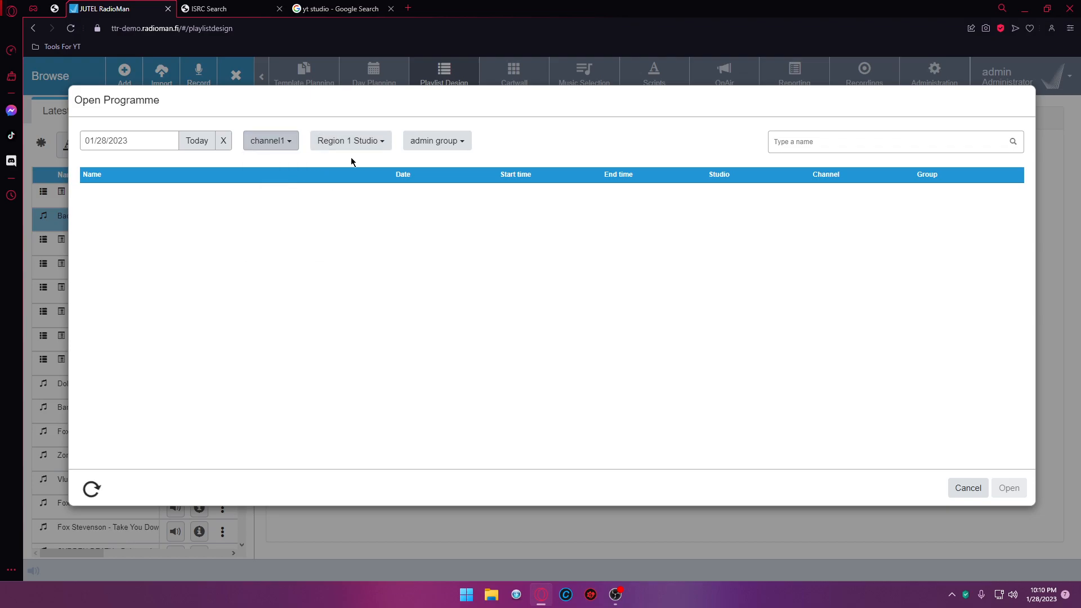
{"action": "left_click", "coordinate": [345, 141]}
{"action": "left_click", "coordinate": [343, 227]}
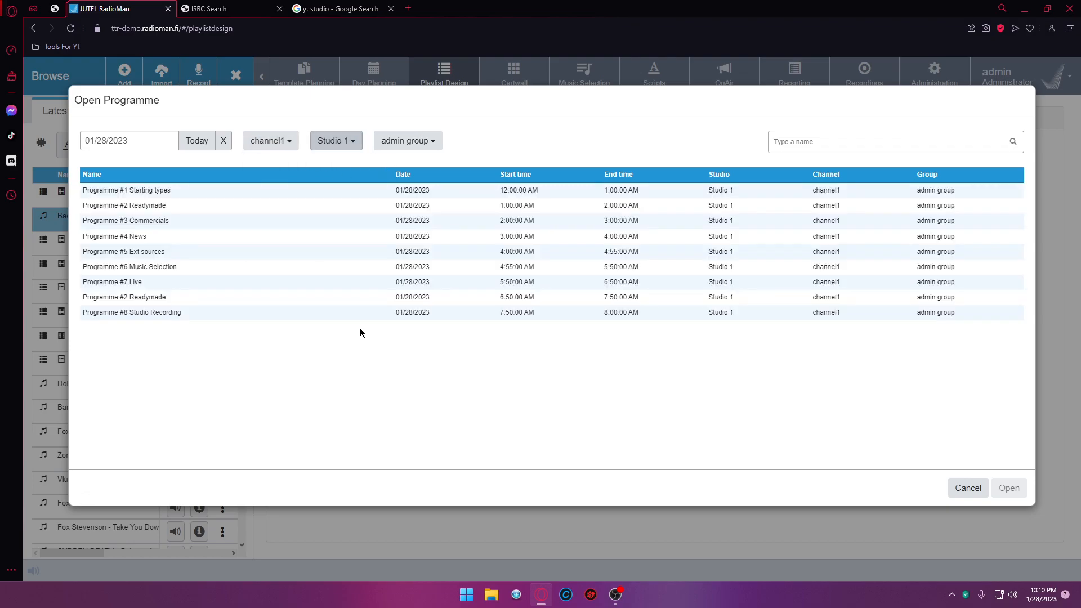
{"action": "left_click", "coordinate": [964, 488]}
- Start a new timeslot at 23:20 on Monday 01/23/2023 in Day Planning
{"action": "left_click", "coordinate": [374, 78]}
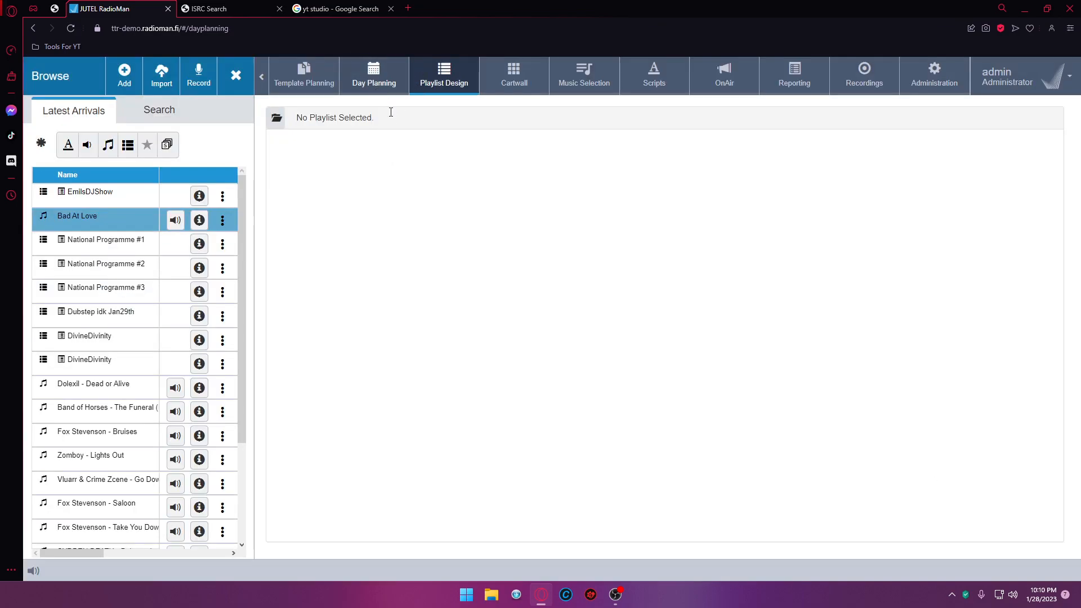
{"action": "scroll", "coordinate": [349, 274], "scroll_direction": "down", "scroll_amount": 5}
{"action": "scroll", "coordinate": [349, 274], "scroll_direction": "down", "scroll_amount": 3}
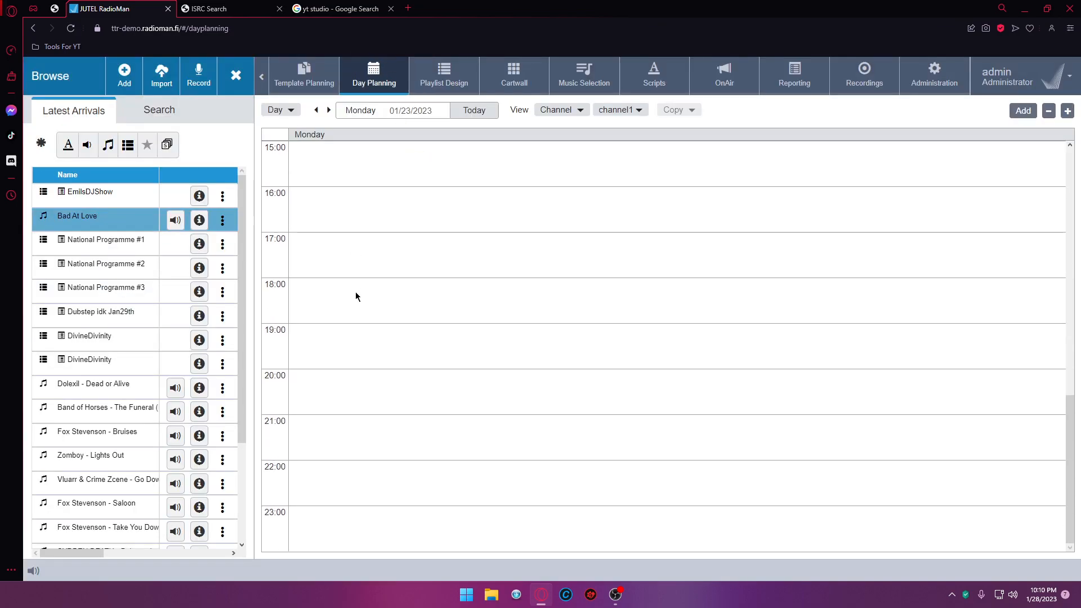
{"action": "left_click", "coordinate": [339, 523]}
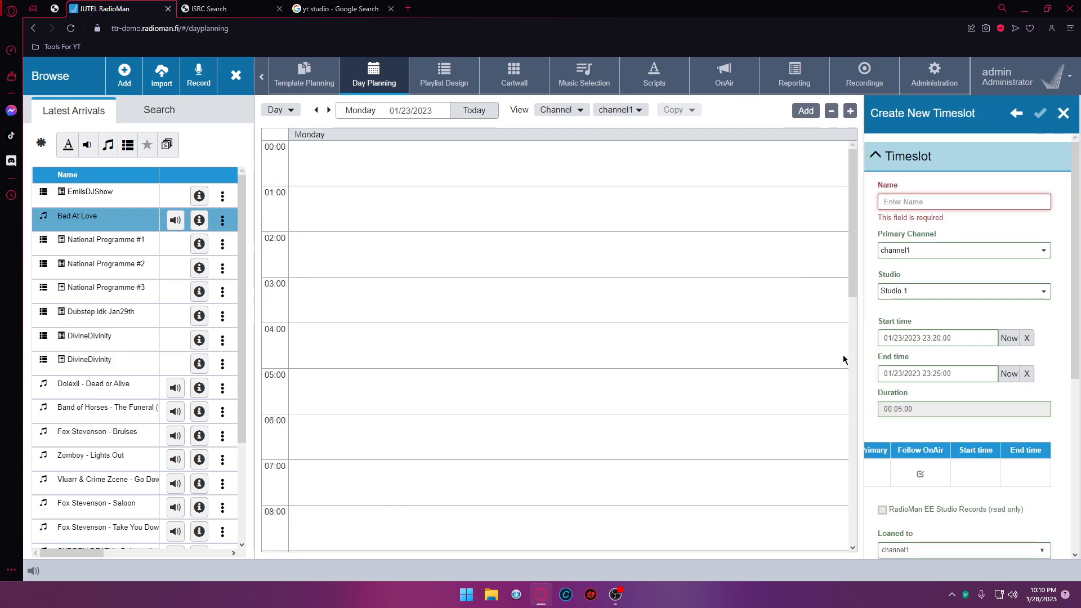
- Name the new timeslot with the same DJ show title used in the template
{"action": "scroll", "coordinate": [907, 322], "scroll_direction": "down", "scroll_amount": 4}
{"action": "scroll", "coordinate": [912, 394], "scroll_direction": "up", "scroll_amount": 4}
{"action": "left_click", "coordinate": [944, 206]}
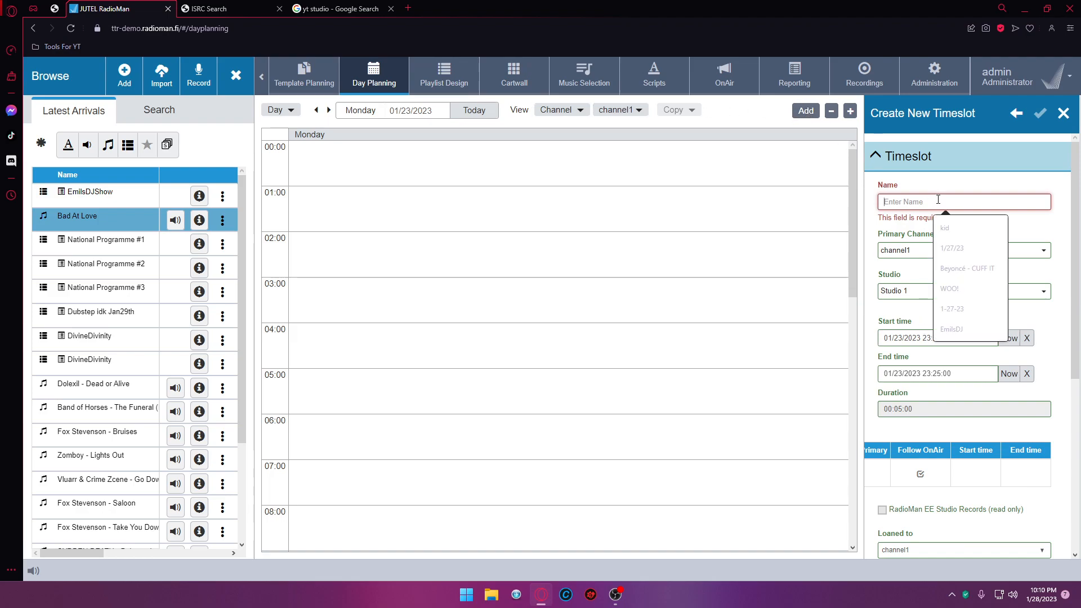
{"action": "type", "text": "Emi"}
{"action": "left_click", "coordinate": [956, 226]}
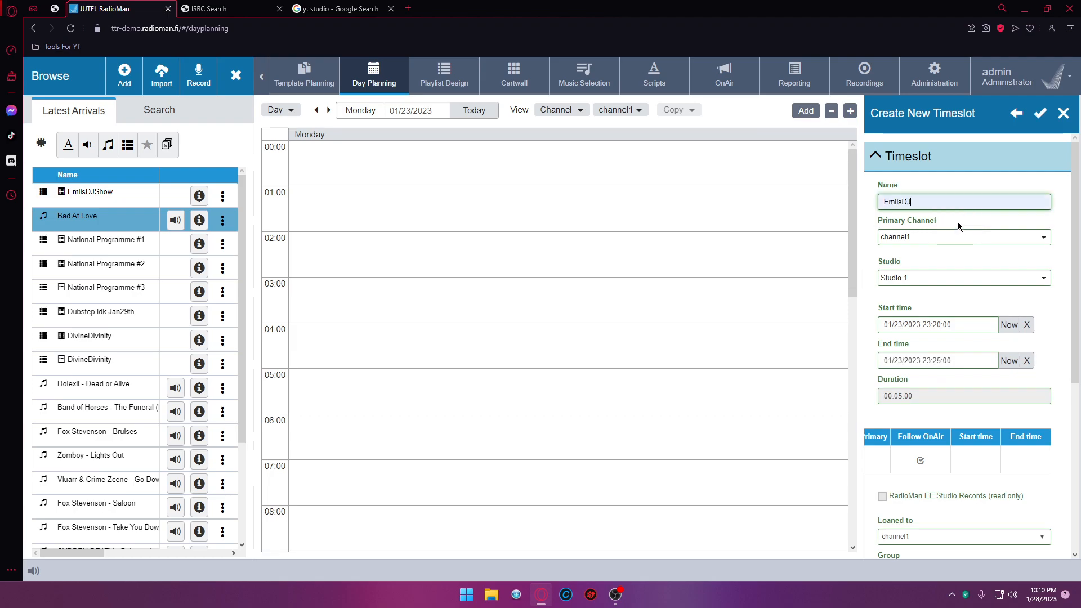
{"action": "left_click", "coordinate": [939, 203]}
{"action": "type", "text": "Show"}
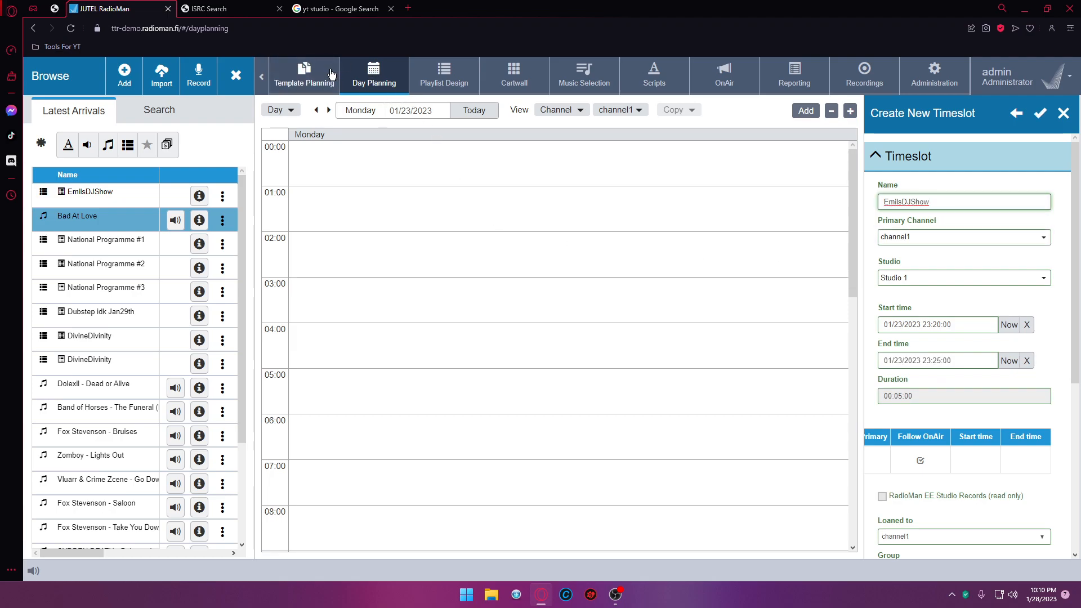
- Review the new timeslot's settings, keeping channel1 as the primary channel and Studio 1 as the studio
{"action": "scroll", "coordinate": [474, 313], "scroll_direction": "down", "scroll_amount": 12}
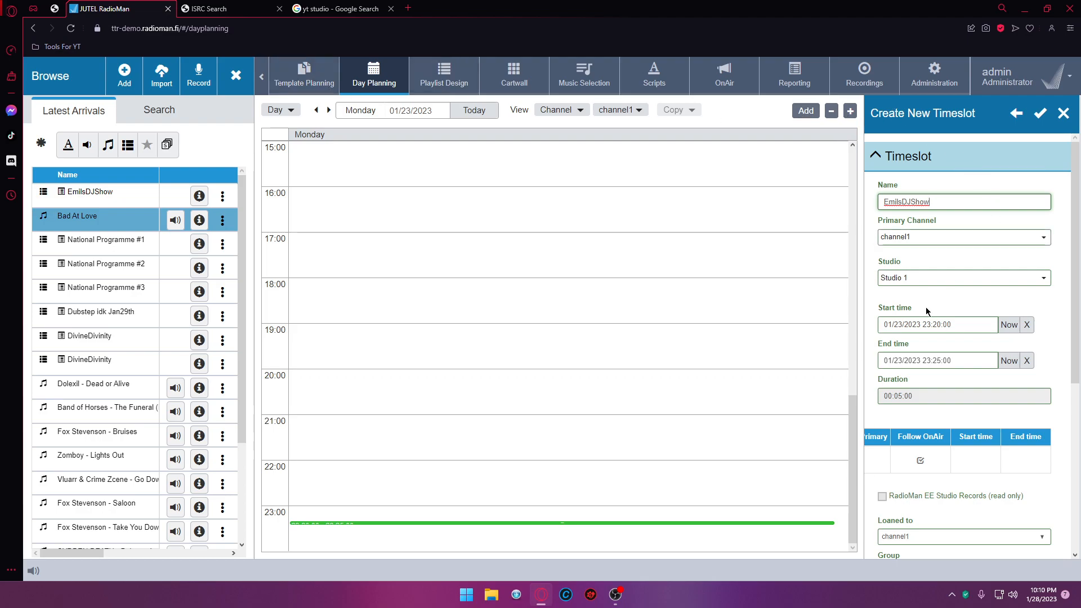
{"action": "scroll", "coordinate": [935, 290], "scroll_direction": "down", "scroll_amount": 4}
{"action": "scroll", "coordinate": [898, 416], "scroll_direction": "up", "scroll_amount": 4}
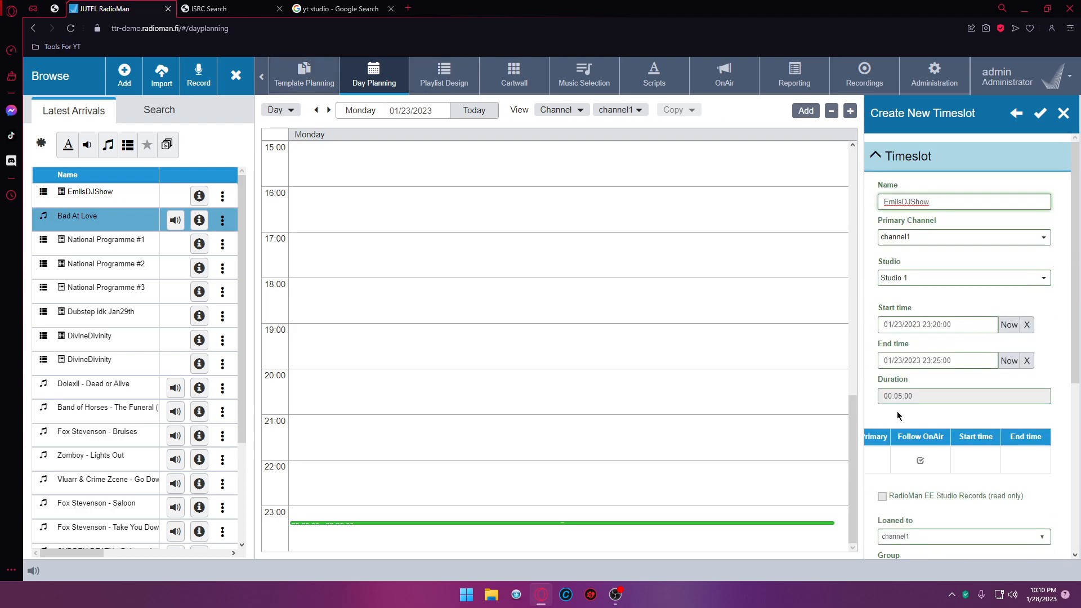
{"action": "left_click", "coordinate": [940, 240]}
{"action": "left_click", "coordinate": [934, 271]}
{"action": "left_click", "coordinate": [931, 279]}
{"action": "left_click", "coordinate": [926, 281]}
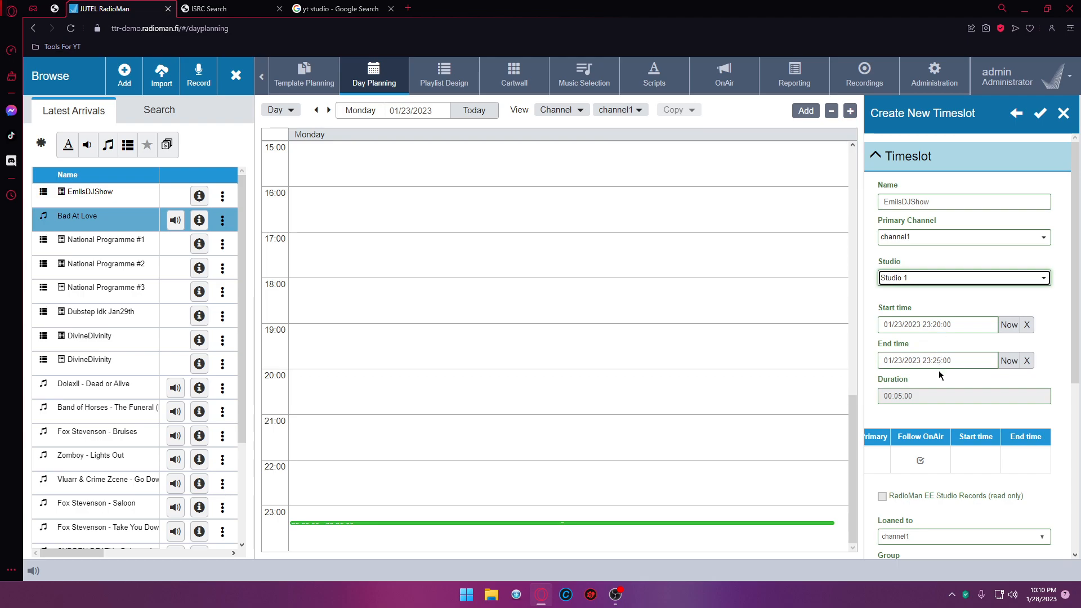
- Include programme data in the new timeslot and look over the programme's basic data fields
{"action": "scroll", "coordinate": [940, 375], "scroll_direction": "down", "scroll_amount": 5}
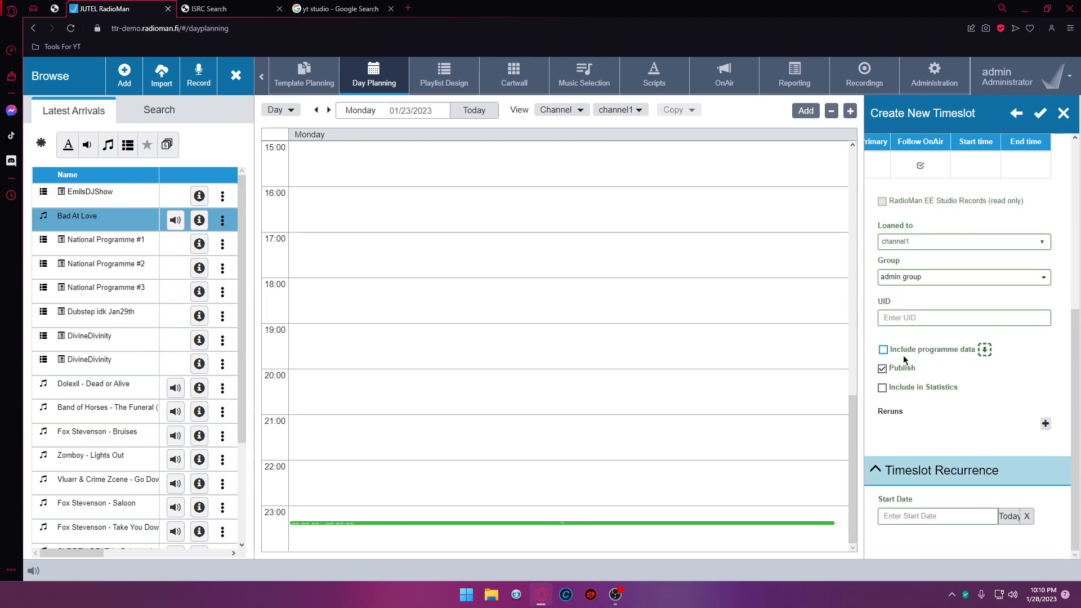
{"action": "left_click", "coordinate": [904, 353]}
{"action": "scroll", "coordinate": [911, 373], "scroll_direction": "down", "scroll_amount": 8}
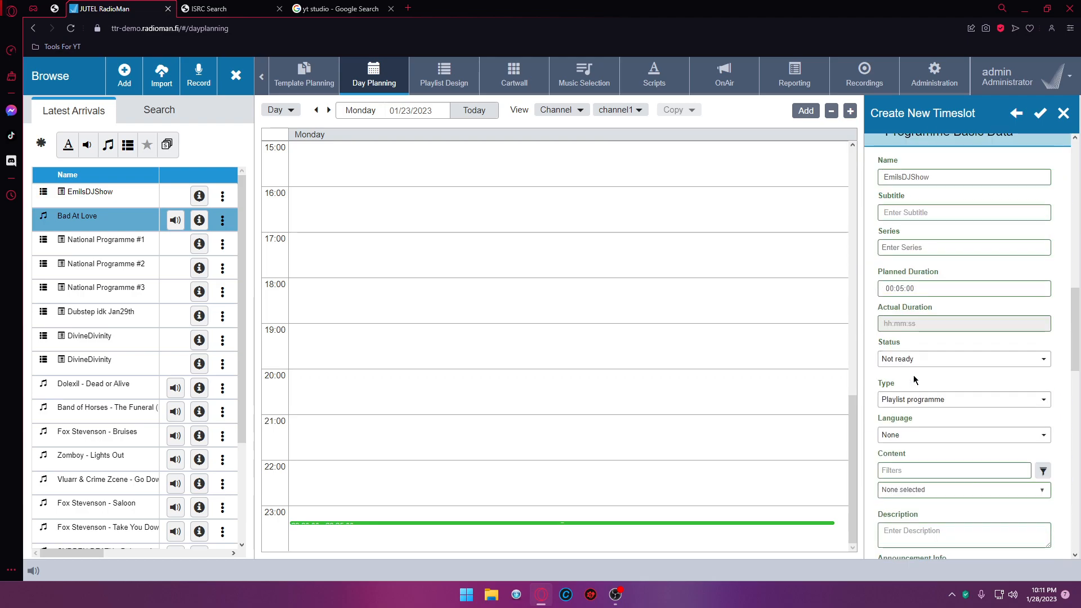
- Set the timeslot's start time to 22:20:00 on 01/23/2023
{"action": "scroll", "coordinate": [929, 305], "scroll_direction": "up", "scroll_amount": 13}
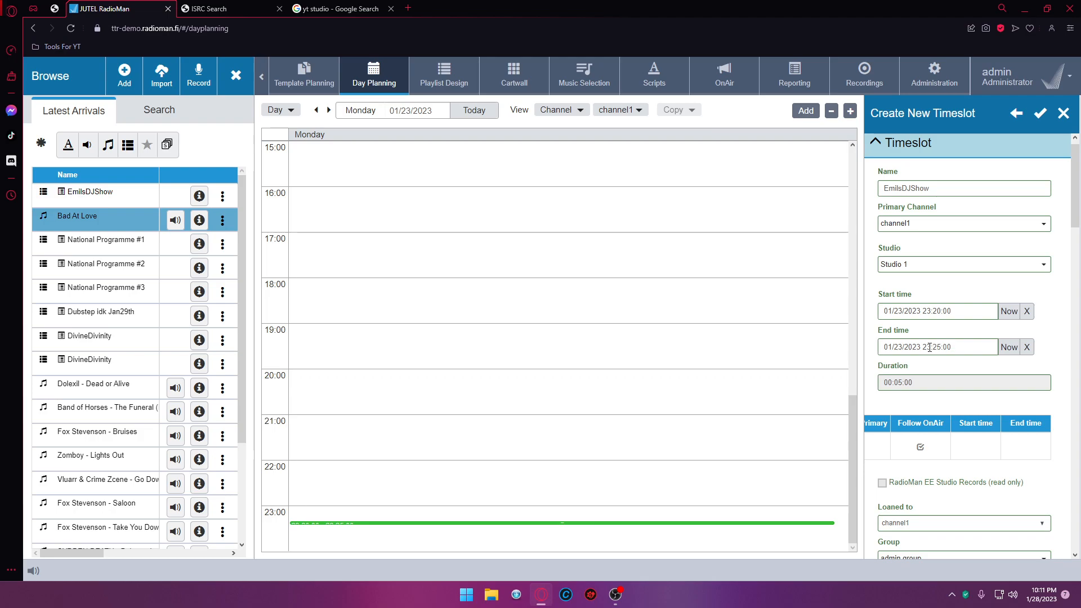
{"action": "left_click", "coordinate": [929, 312]}
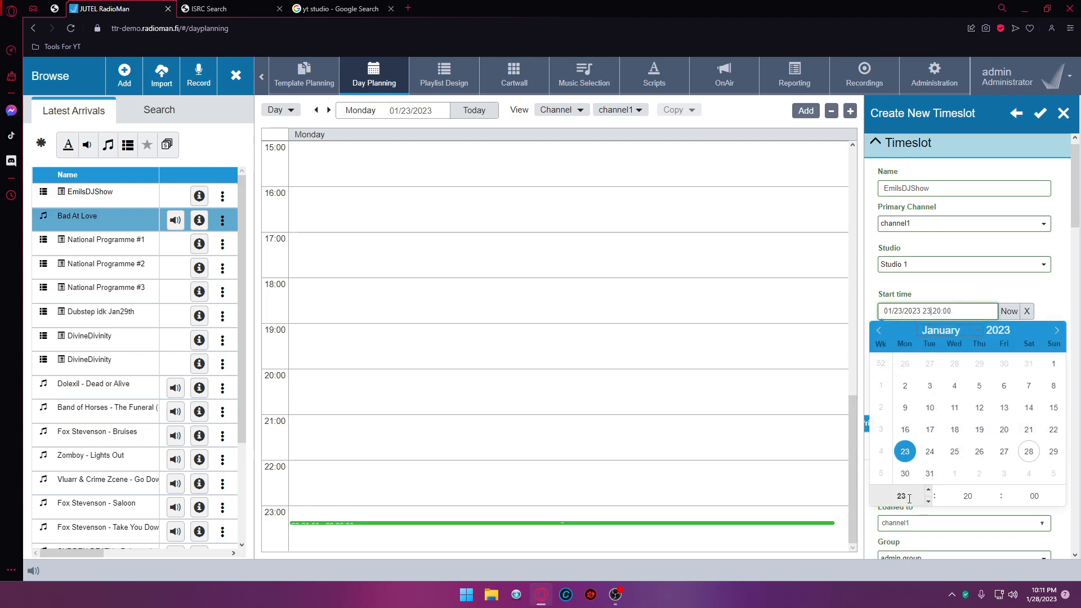
{"action": "left_click", "coordinate": [929, 504]}
{"action": "left_click", "coordinate": [994, 292]}
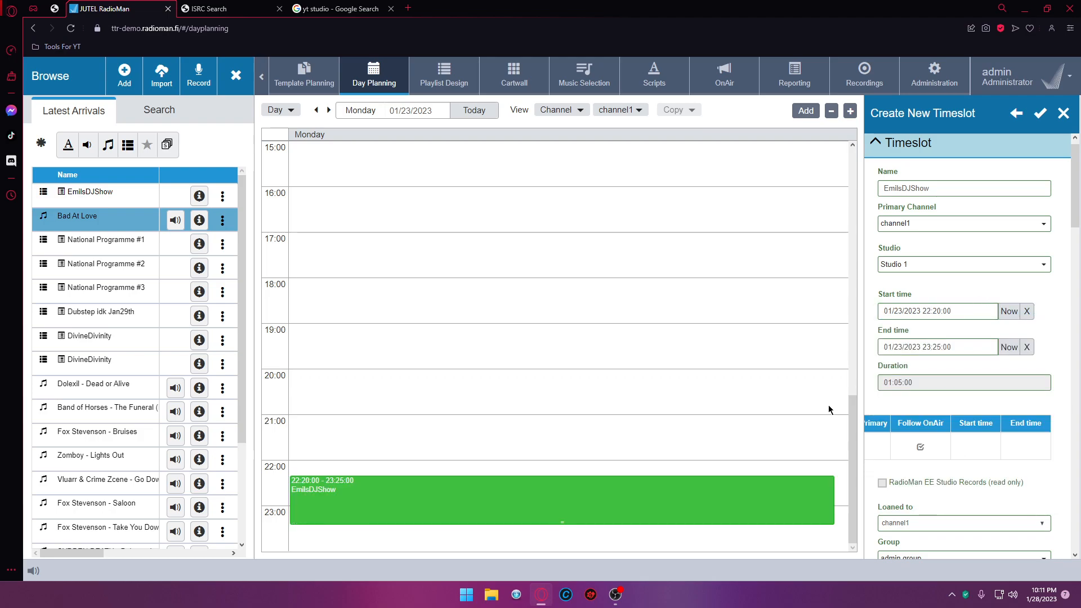
- Set the programme's format to Music and talk in the new timeslot's Programme Details
{"action": "scroll", "coordinate": [1006, 358], "scroll_direction": "down", "scroll_amount": 15}
{"action": "left_click", "coordinate": [915, 269]}
{"action": "scroll", "coordinate": [924, 324], "scroll_direction": "down", "scroll_amount": 5}
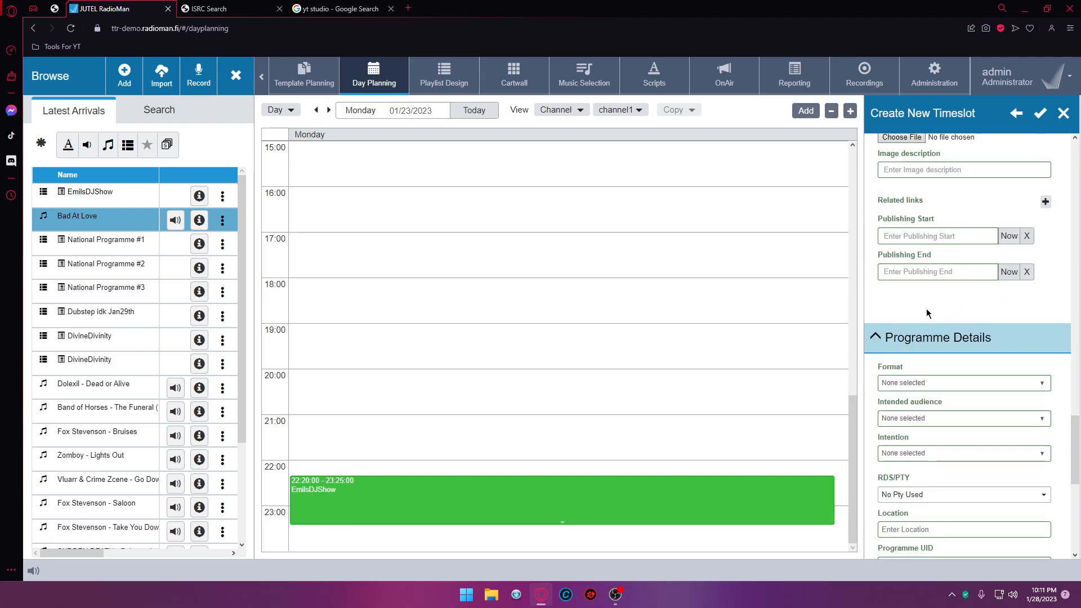
{"action": "left_click", "coordinate": [918, 383]}
{"action": "scroll", "coordinate": [909, 492], "scroll_direction": "down", "scroll_amount": 2}
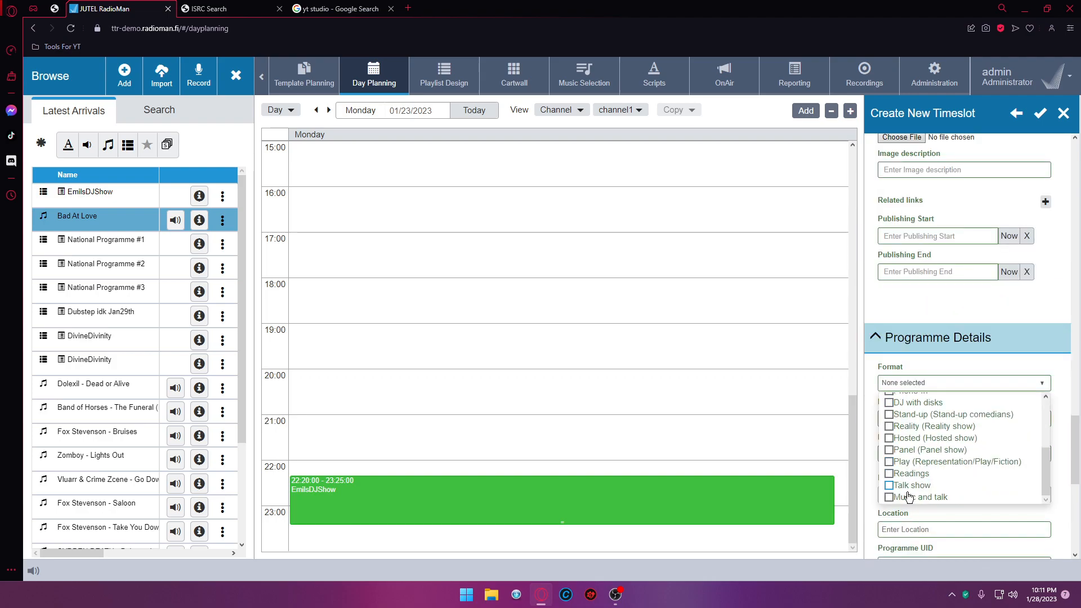
{"action": "left_click", "coordinate": [924, 407]}
- Set the programme's RDS/PTY to Pop Music in the new timeslot's Programme Details
{"action": "scroll", "coordinate": [919, 417], "scroll_direction": "down", "scroll_amount": 1}
{"action": "left_click", "coordinate": [912, 438]}
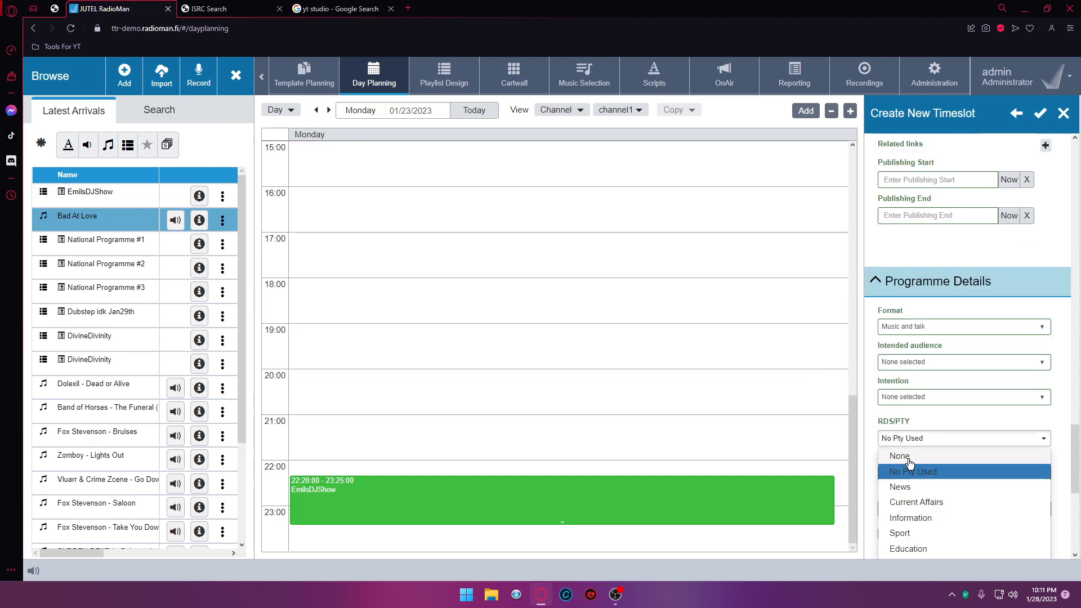
{"action": "scroll", "coordinate": [910, 458], "scroll_direction": "down", "scroll_amount": 5}
{"action": "left_click", "coordinate": [920, 285]}
{"action": "scroll", "coordinate": [910, 412], "scroll_direction": "down", "scroll_amount": 4}
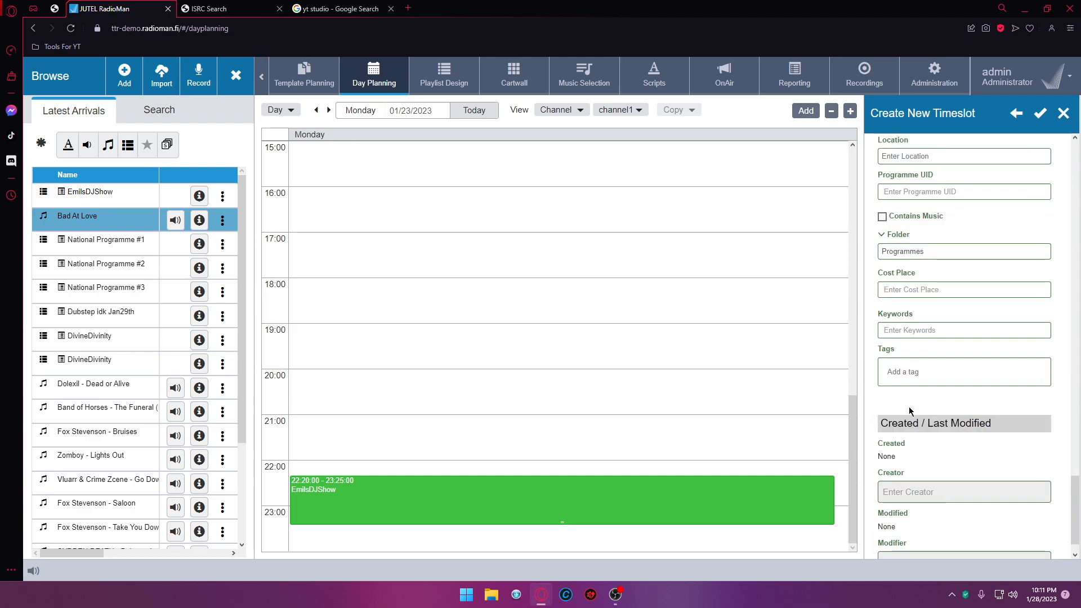
- Review the new timeslot's programme basic data, status options, media publishing and programme details
{"action": "scroll", "coordinate": [908, 408], "scroll_direction": "up", "scroll_amount": 5}
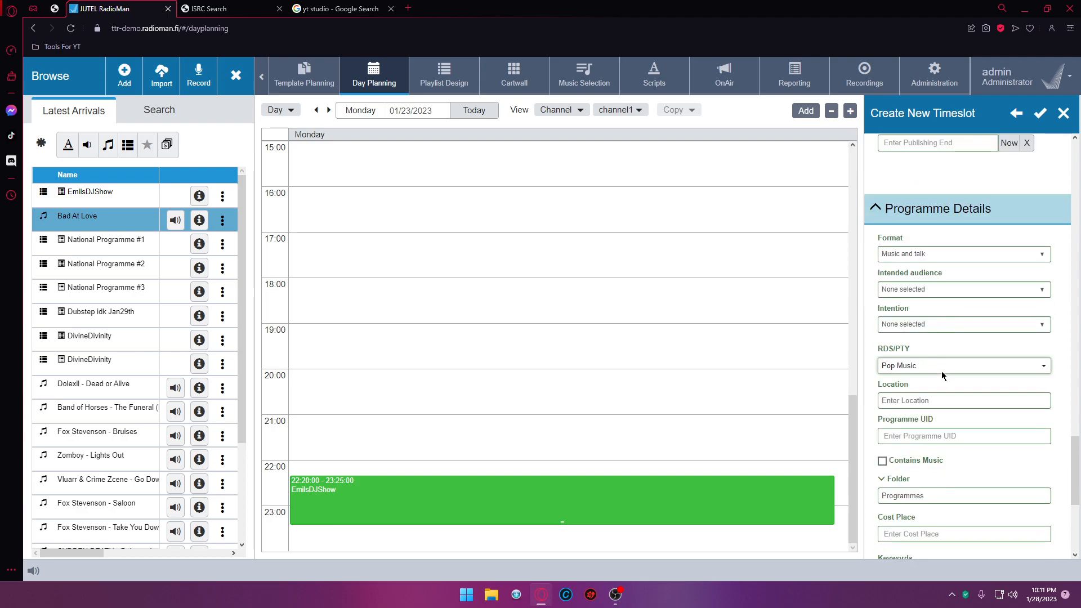
{"action": "scroll", "coordinate": [926, 377], "scroll_direction": "up", "scroll_amount": 10}
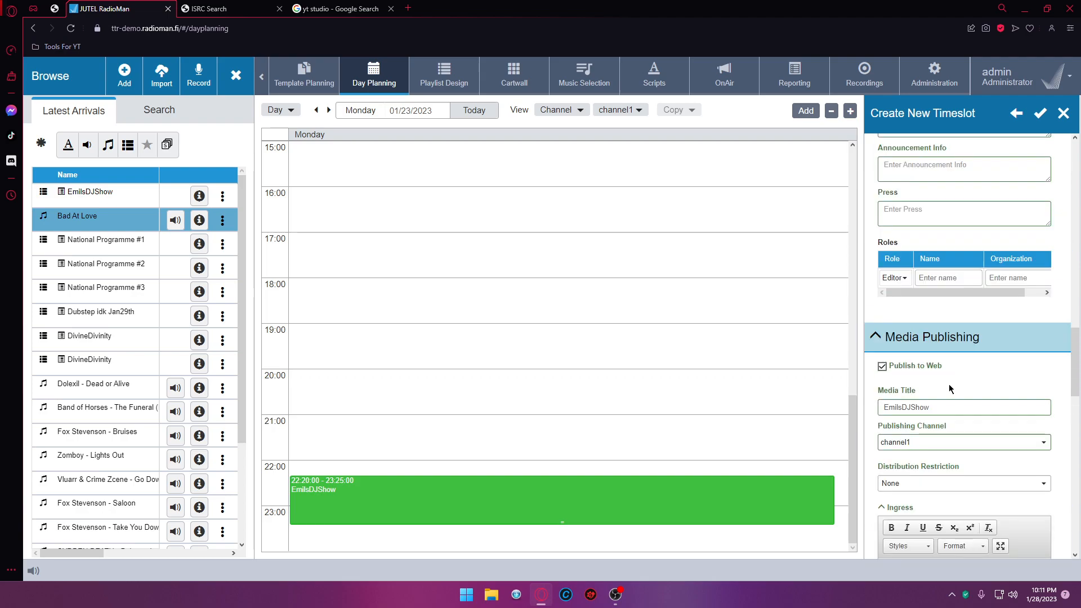
{"action": "scroll", "coordinate": [949, 389], "scroll_direction": "up", "scroll_amount": 4}
{"action": "scroll", "coordinate": [949, 383], "scroll_direction": "up", "scroll_amount": 4}
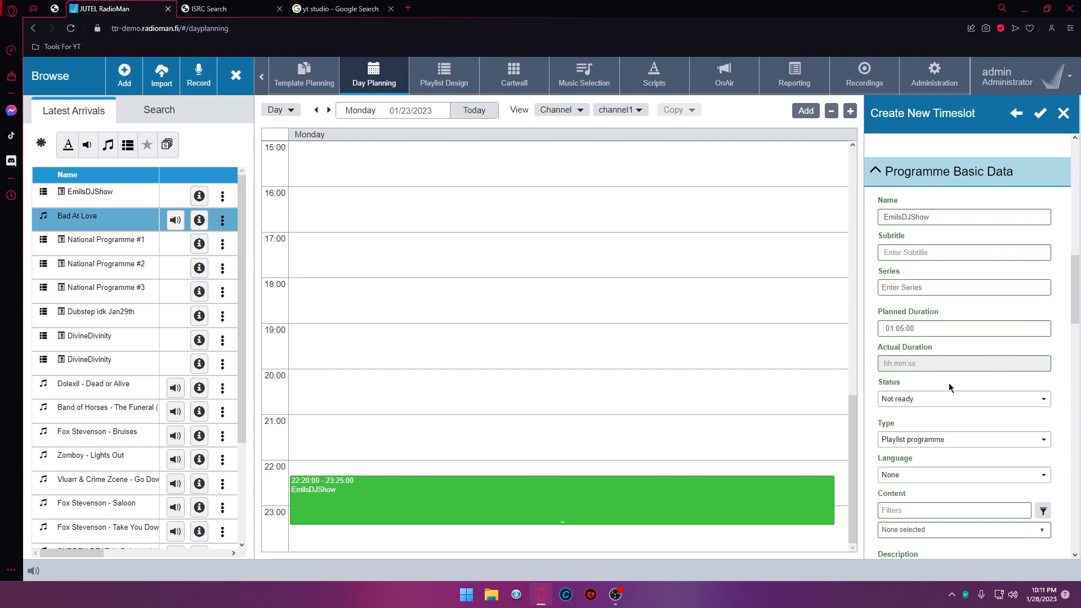
{"action": "left_click", "coordinate": [944, 397]}
{"action": "left_click", "coordinate": [944, 397]}
{"action": "scroll", "coordinate": [941, 417], "scroll_direction": "down", "scroll_amount": 2}
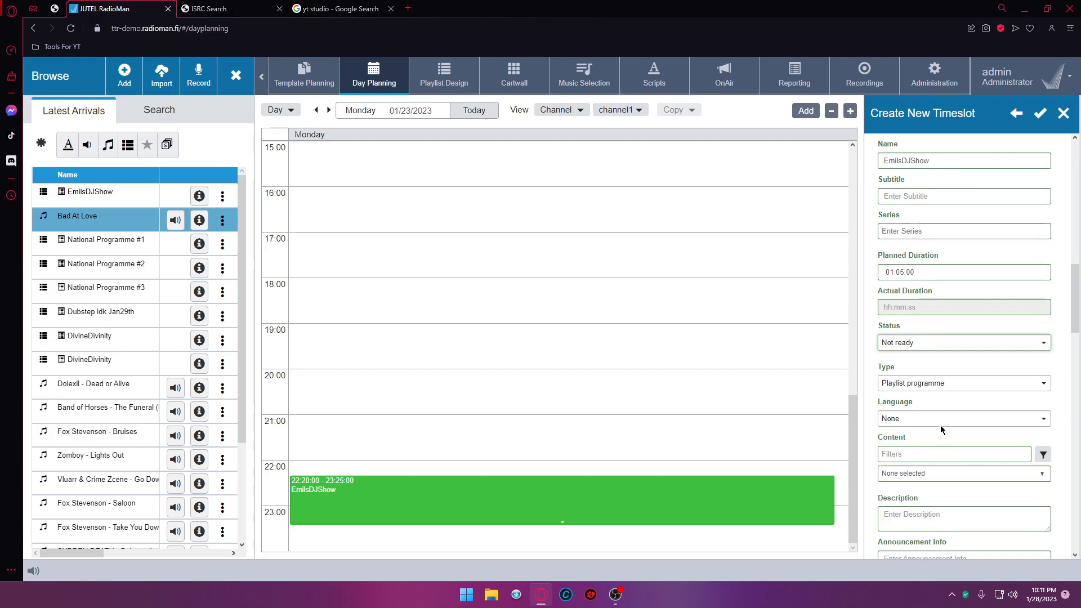
{"action": "scroll", "coordinate": [965, 370], "scroll_direction": "down", "scroll_amount": 5}
{"action": "scroll", "coordinate": [965, 373], "scroll_direction": "down", "scroll_amount": 14}
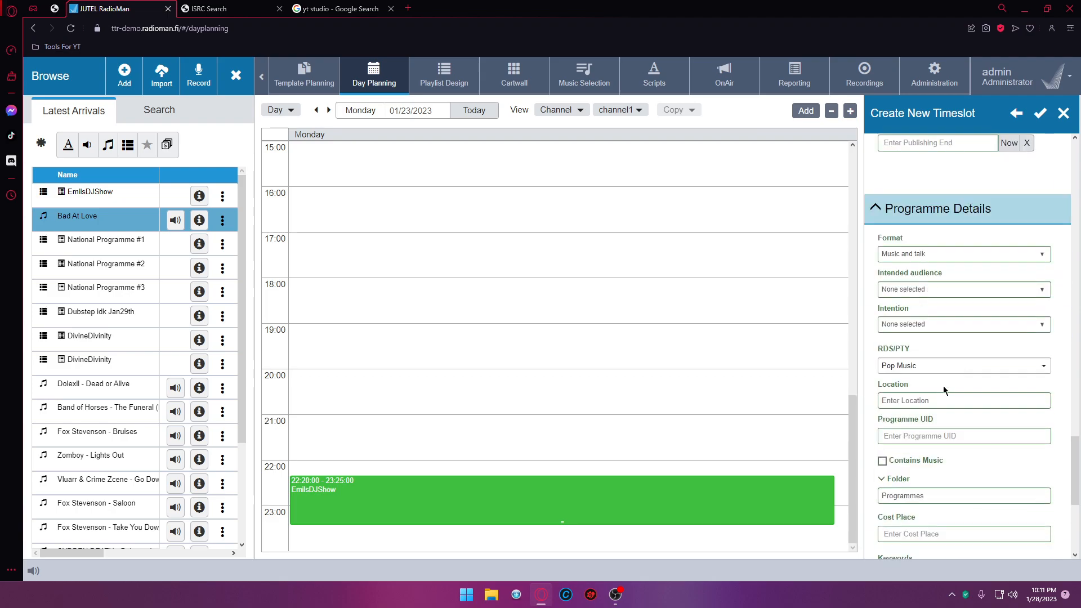
{"action": "scroll", "coordinate": [922, 415], "scroll_direction": "down", "scroll_amount": 2}
- Save the new EmilsDJShow timeslot
{"action": "scroll", "coordinate": [981, 234], "scroll_direction": "up", "scroll_amount": 20}
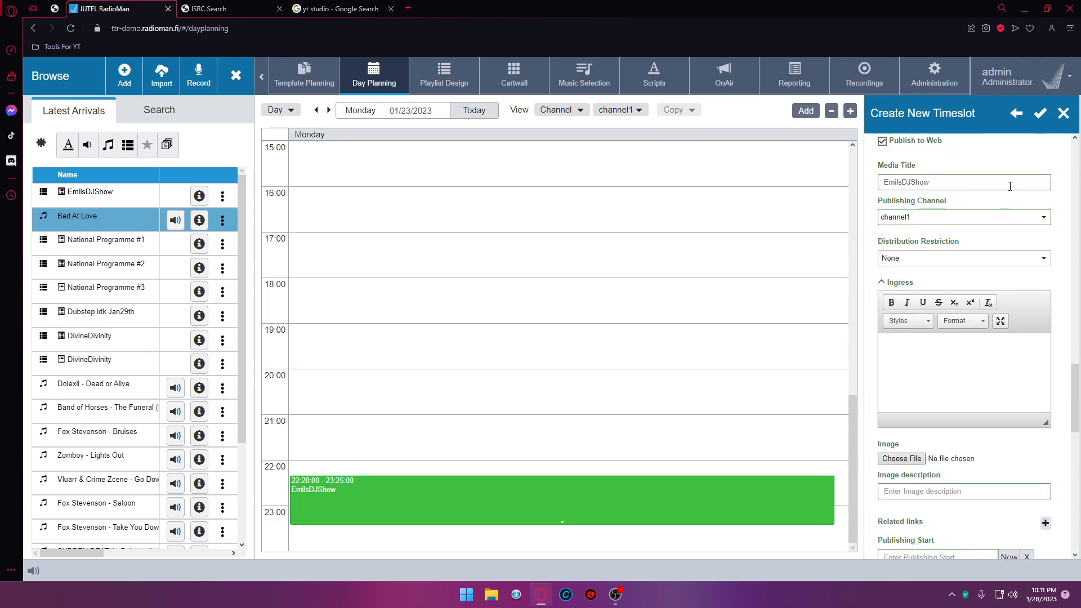
{"action": "scroll", "coordinate": [1016, 186], "scroll_direction": "up", "scroll_amount": 8}
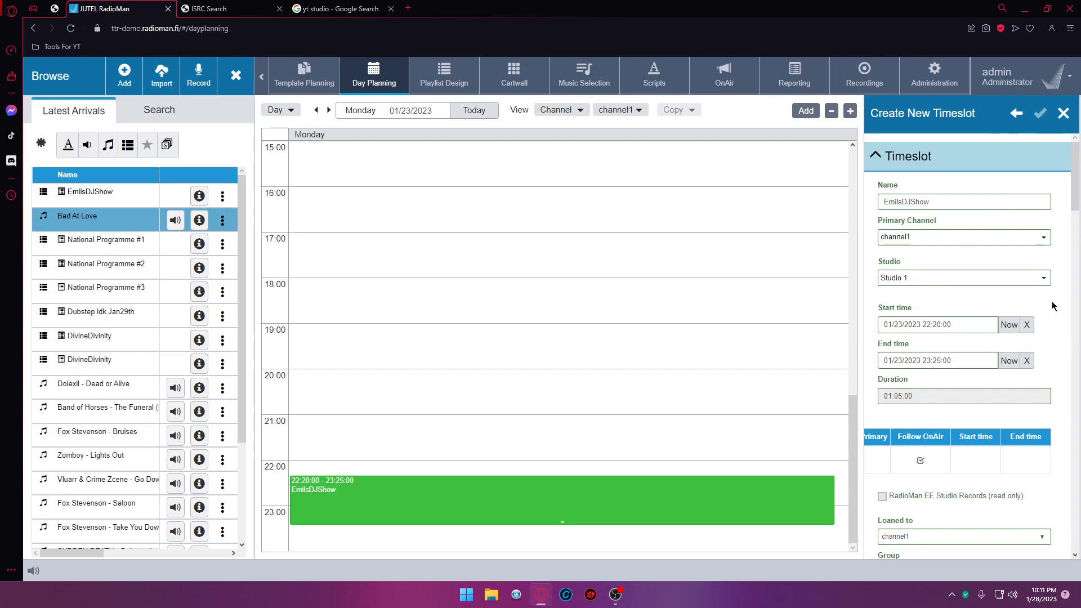
{"action": "left_click", "coordinate": [1040, 113]}
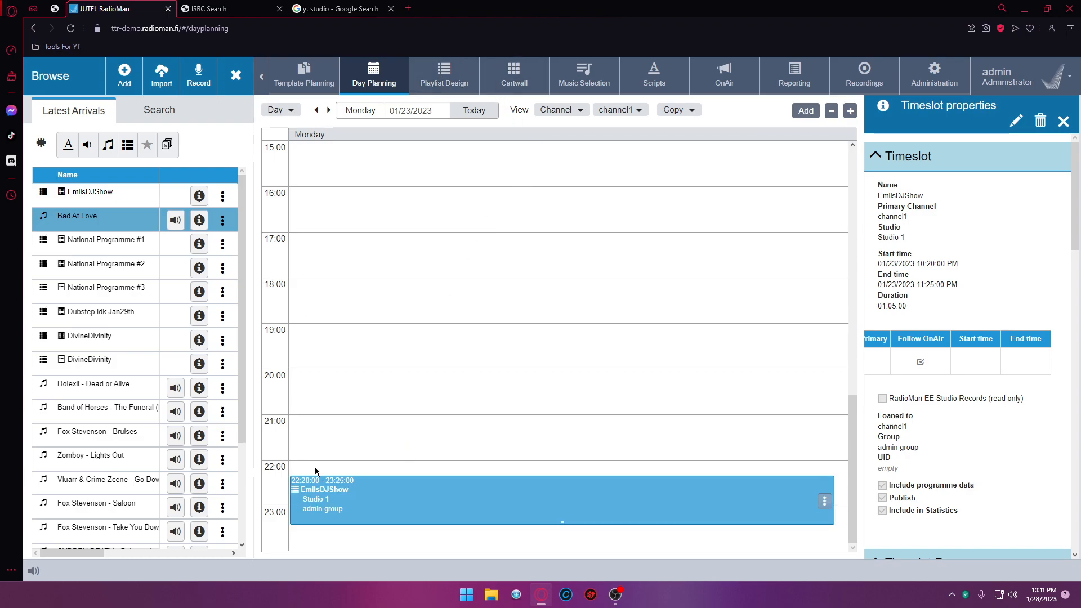
- Look for the show in Playlist Design's Open Programme list, trying the date, channel and group filters
{"action": "left_click", "coordinate": [440, 76]}
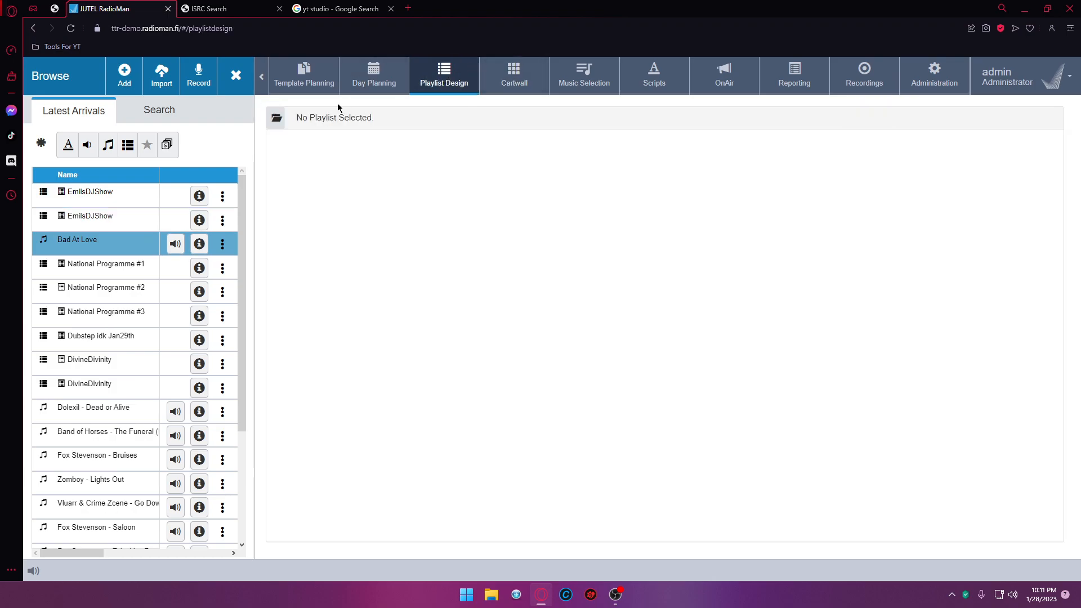
{"action": "left_click", "coordinate": [276, 119]}
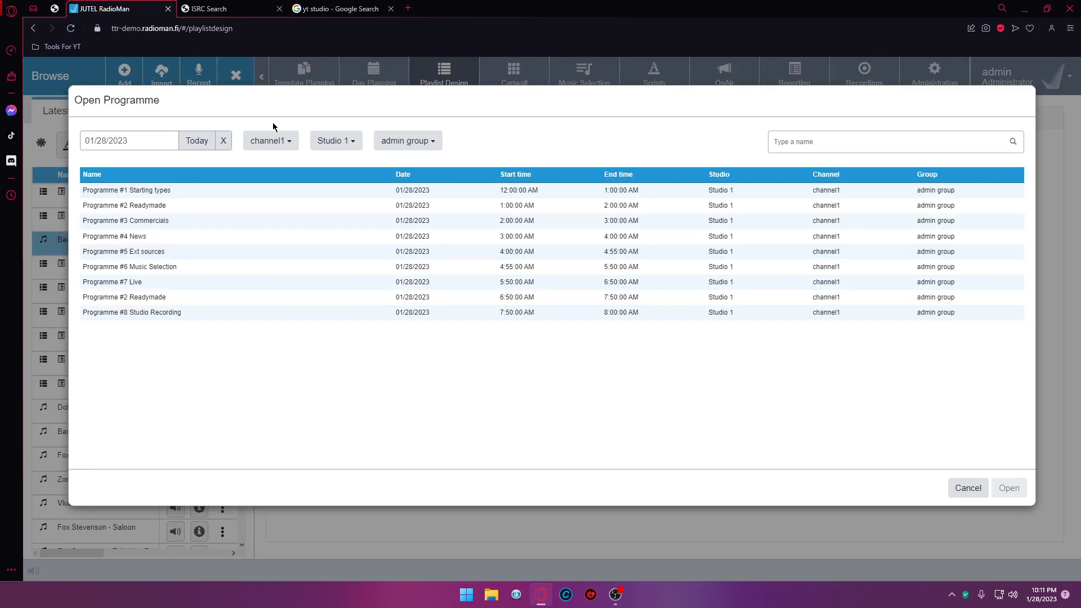
{"action": "left_click", "coordinate": [286, 142]}
{"action": "left_click", "coordinate": [286, 144]}
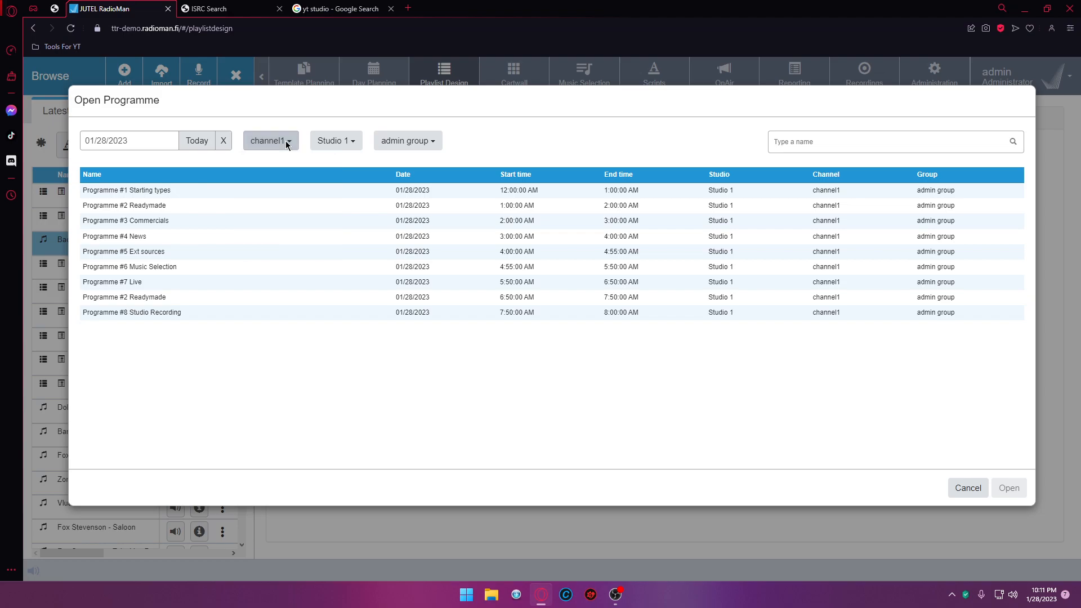
{"action": "left_click", "coordinate": [185, 148]}
{"action": "left_click", "coordinate": [394, 142]}
{"action": "left_click", "coordinate": [395, 165]}
{"action": "left_click", "coordinate": [404, 143]}
{"action": "left_click", "coordinate": [400, 178]}
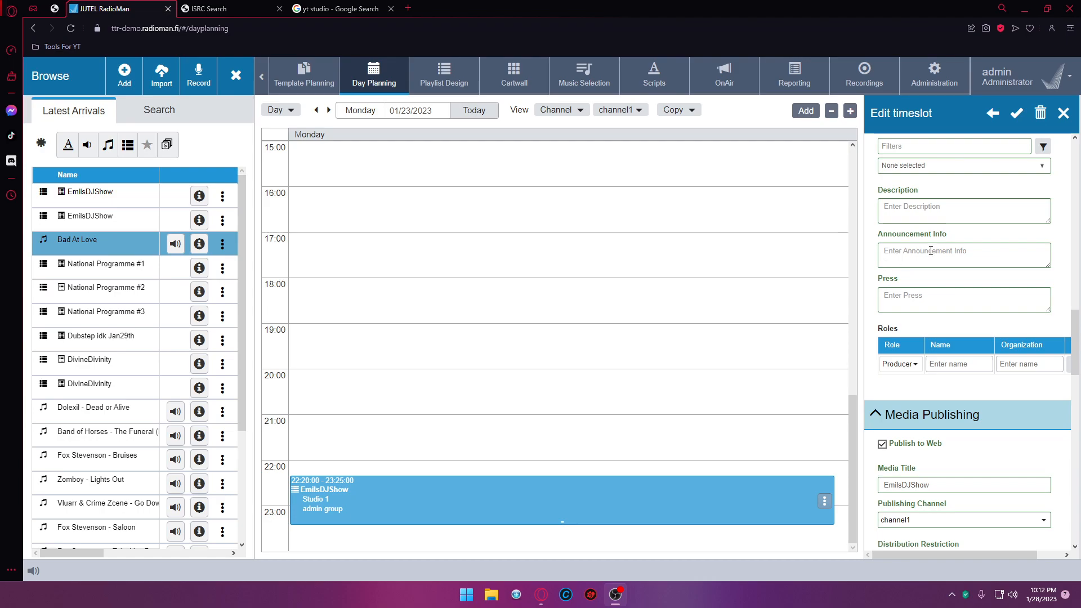
- Enter RM6 Admin User as the Producer in the EmilsDJShow timeslot's roles
{"action": "scroll", "coordinate": [930, 250], "scroll_direction": "up", "scroll_amount": 15}
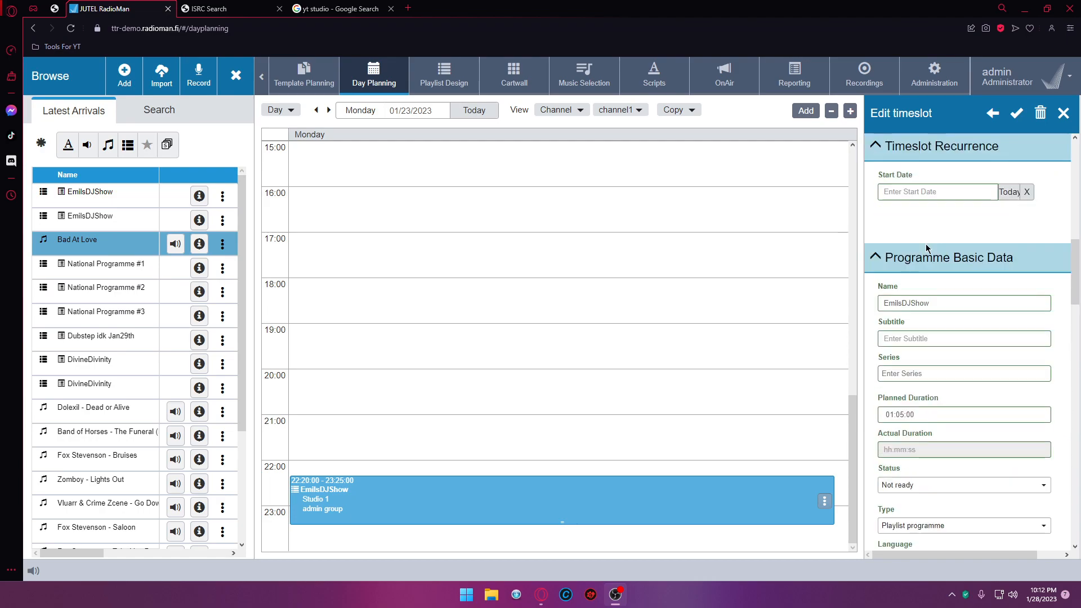
{"action": "scroll", "coordinate": [927, 235], "scroll_direction": "down", "scroll_amount": 15}
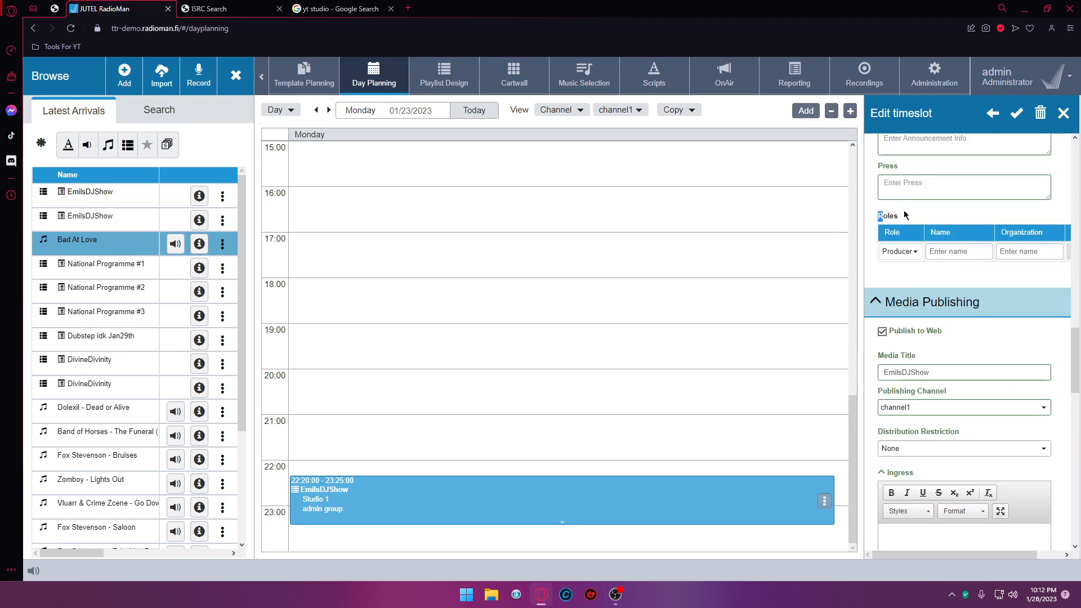
{"action": "left_click", "coordinate": [956, 252]}
{"action": "type", "text": "admin"}
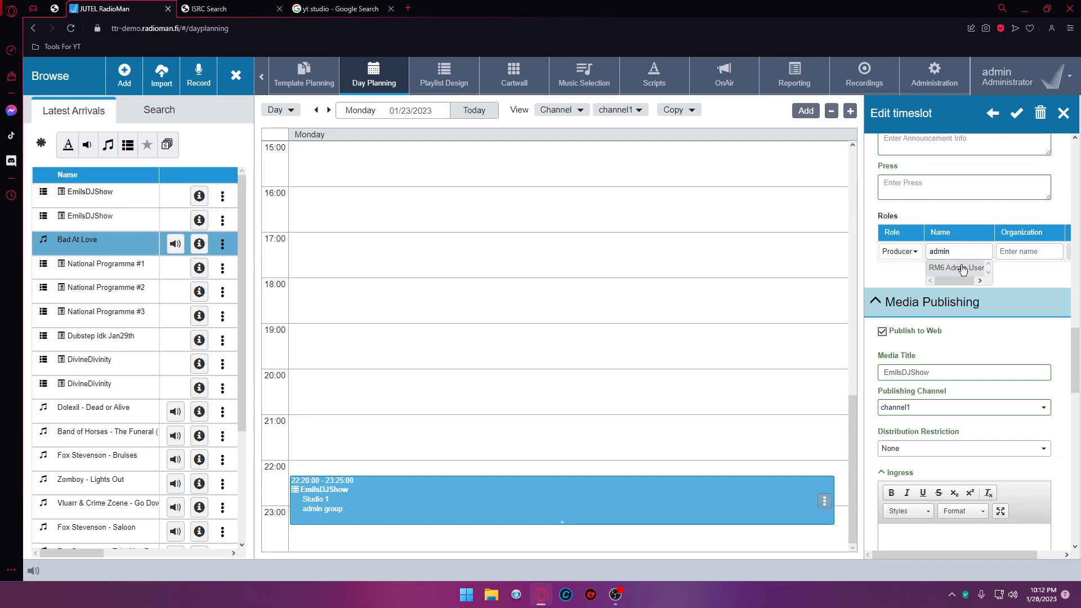
{"action": "left_click", "coordinate": [964, 269]}
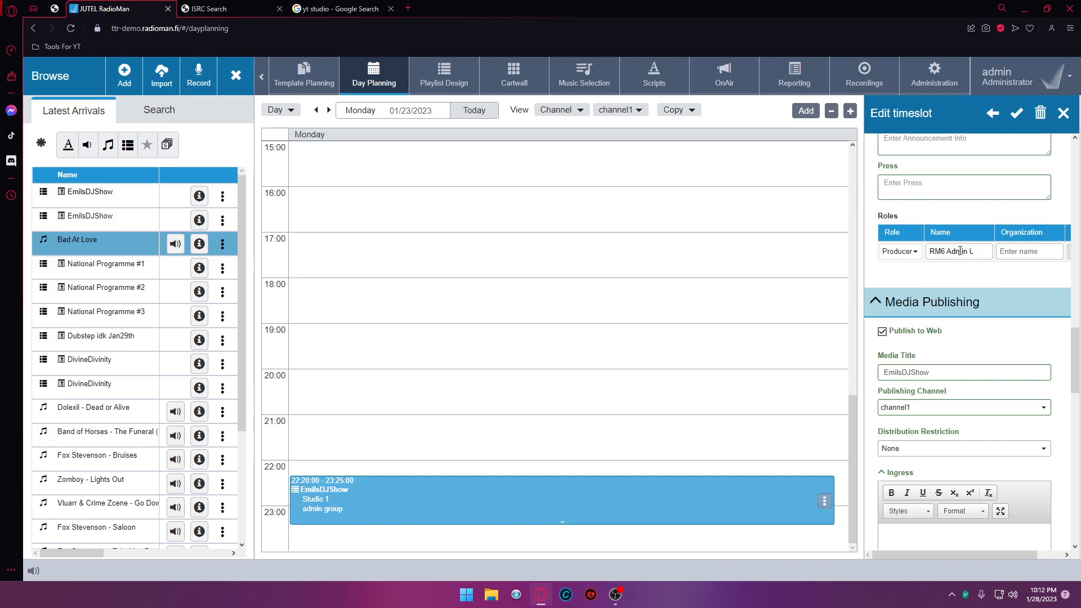
- Change the role of RM6 Admin User to Editor and check the other available roles
{"action": "left_click", "coordinate": [906, 252]}
{"action": "left_click", "coordinate": [898, 268]}
{"action": "left_click", "coordinate": [896, 251]}
{"action": "left_click", "coordinate": [1040, 305]}
{"action": "left_click", "coordinate": [891, 253]}
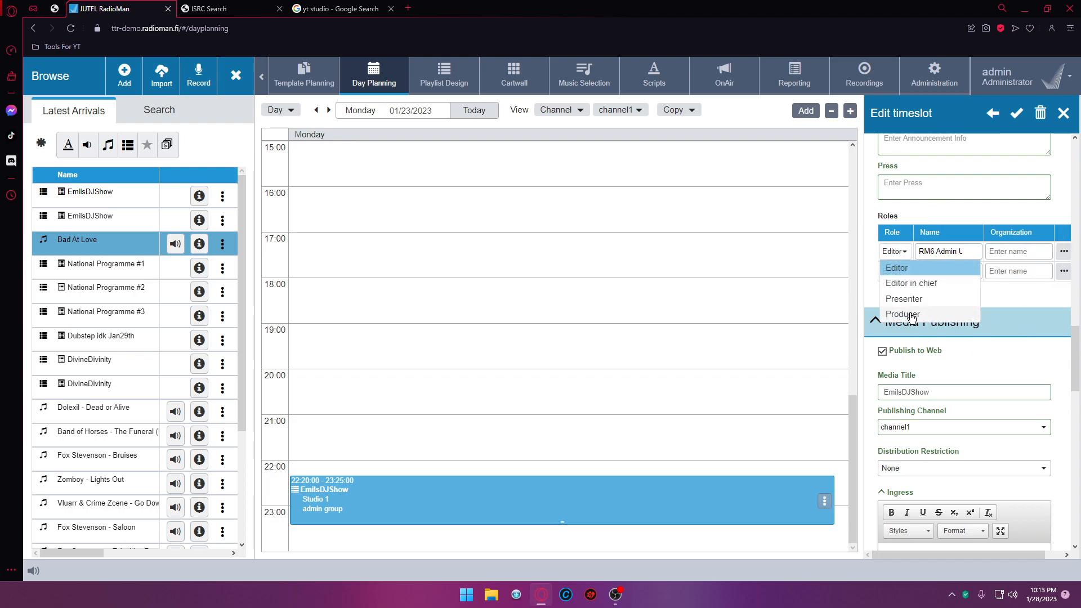
{"action": "left_click", "coordinate": [1017, 310]}
- Save the edited timeslot and open its playlist for editing
{"action": "scroll", "coordinate": [958, 366], "scroll_direction": "down", "scroll_amount": 10}
{"action": "scroll", "coordinate": [917, 433], "scroll_direction": "up", "scroll_amount": 2}
{"action": "scroll", "coordinate": [917, 434], "scroll_direction": "down", "scroll_amount": 2}
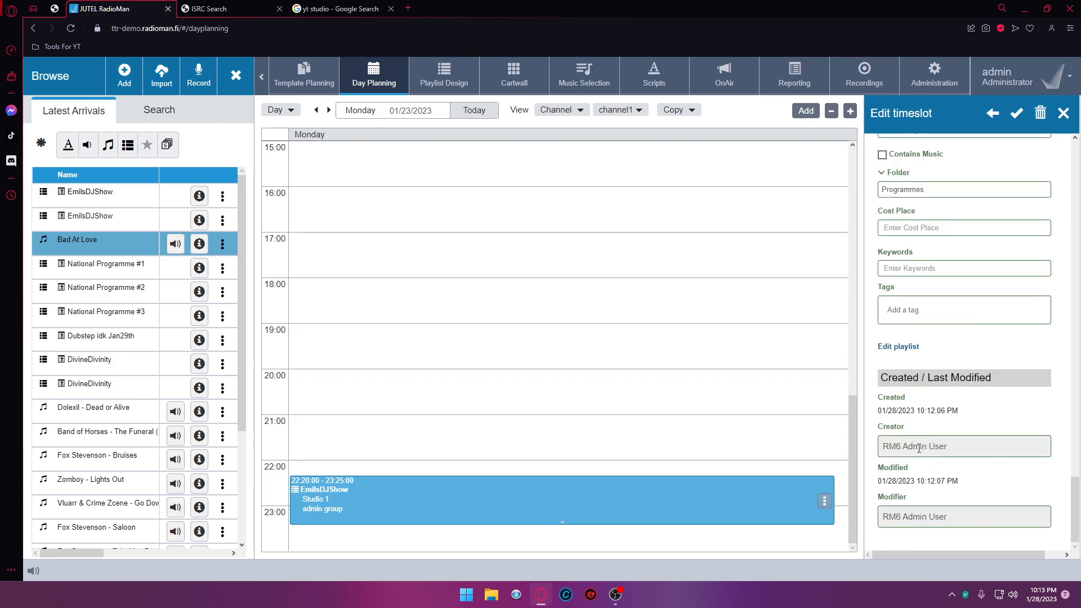
{"action": "scroll", "coordinate": [918, 411], "scroll_direction": "up", "scroll_amount": 1}
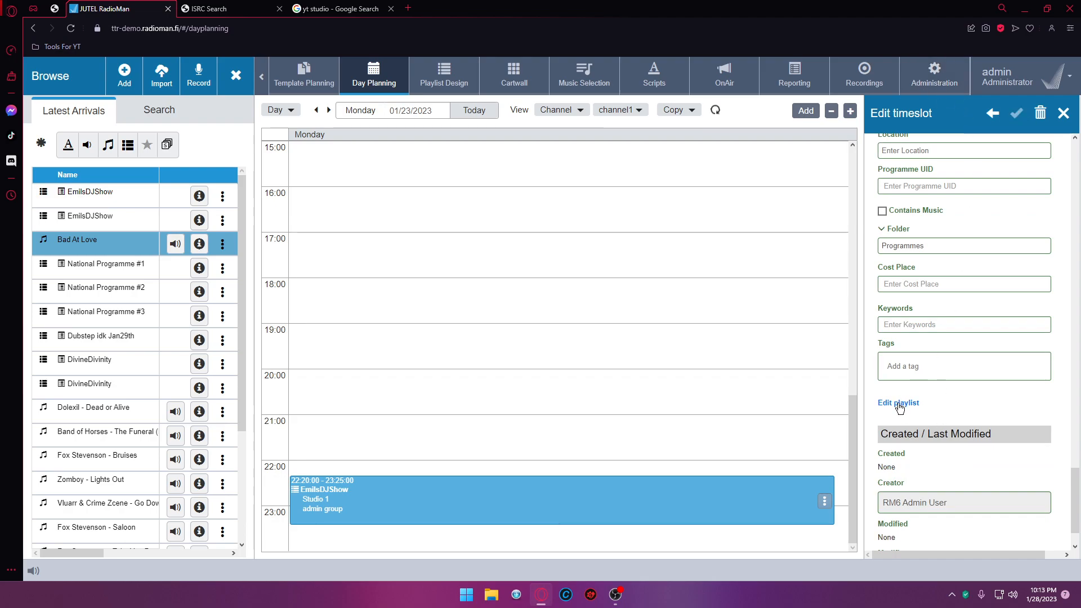
{"action": "scroll", "coordinate": [906, 408], "scroll_direction": "down", "scroll_amount": 15}
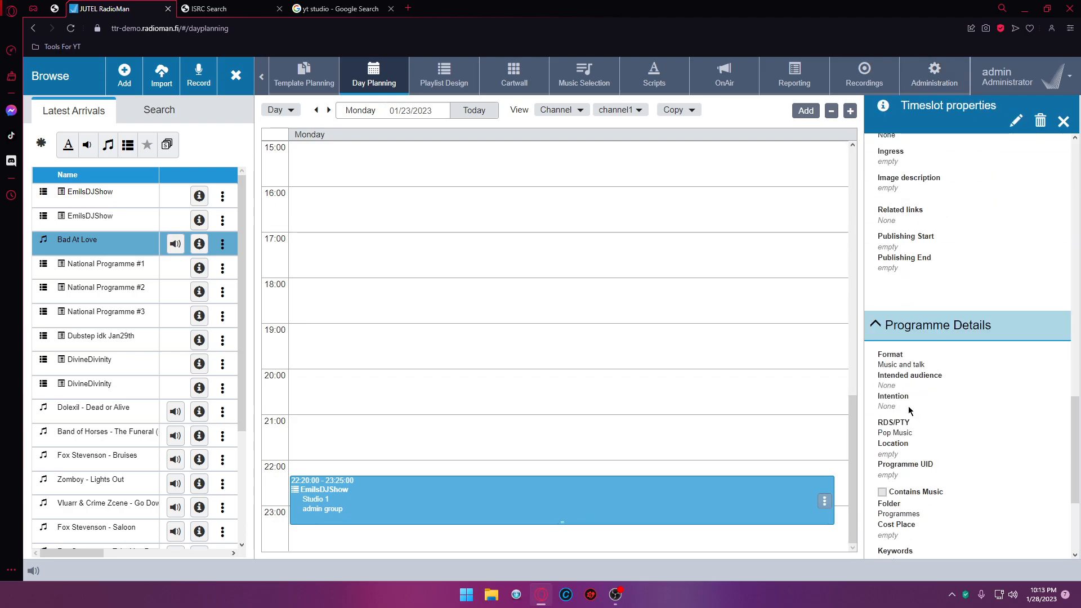
{"action": "left_click", "coordinate": [894, 419]}
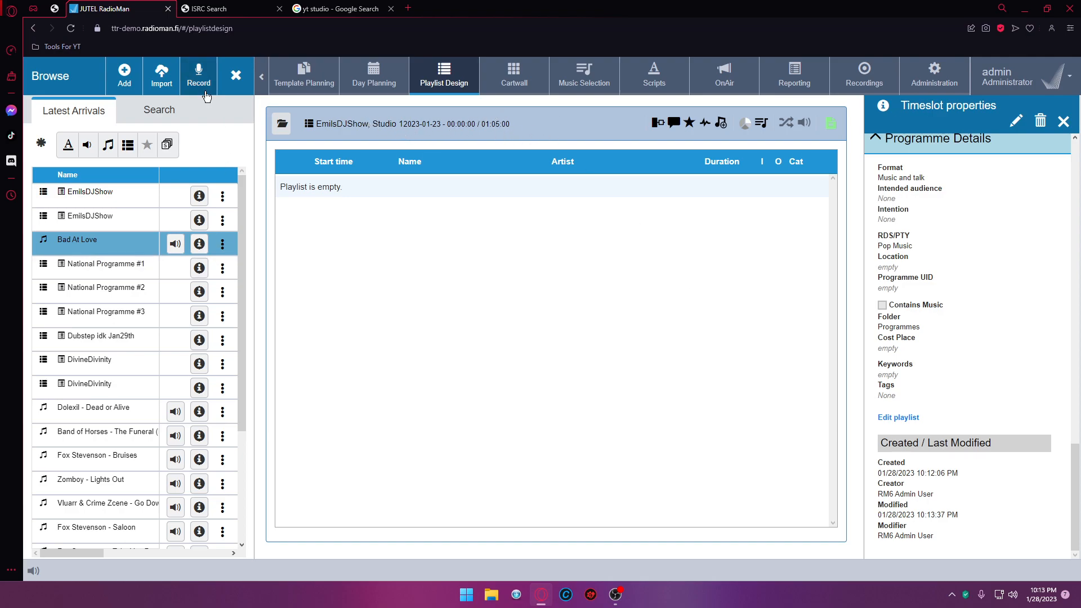
- Search the music library with the saved Top 40, 3m-4m duration criteria and add Youngblood to the playlist
{"action": "left_click", "coordinate": [159, 110]}
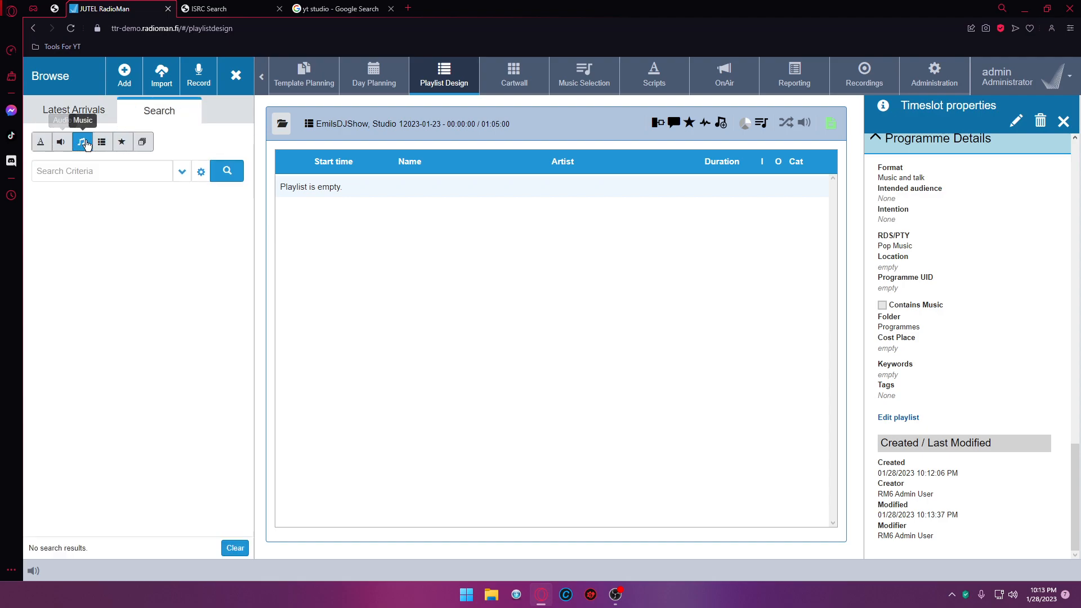
{"action": "left_click", "coordinate": [182, 171]}
{"action": "left_click", "coordinate": [118, 213]}
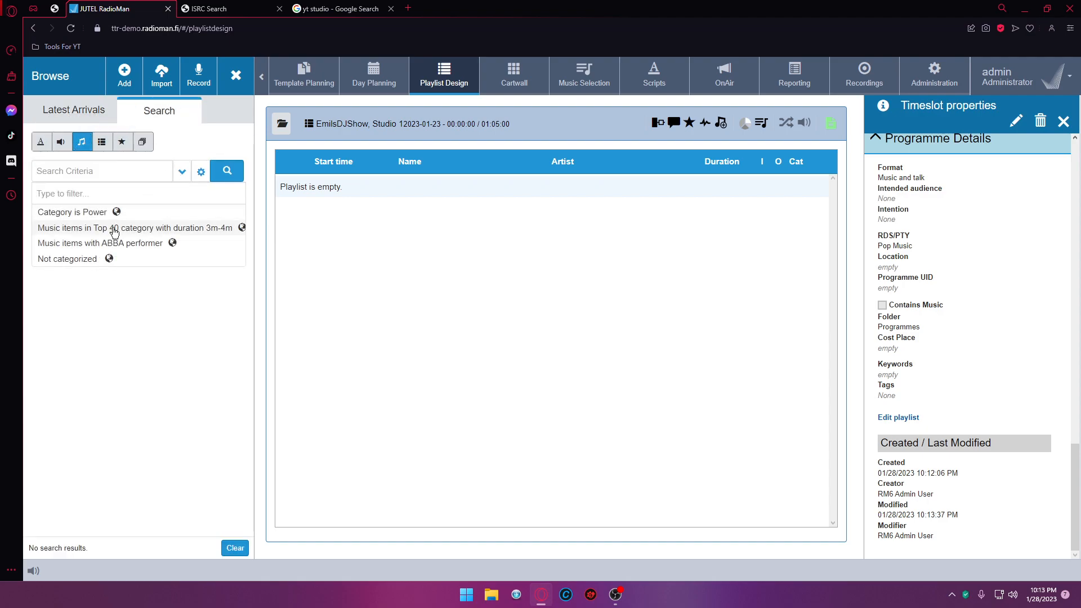
{"action": "left_click_drag", "start_coordinate": [135, 220], "coordinate": [398, 207]}
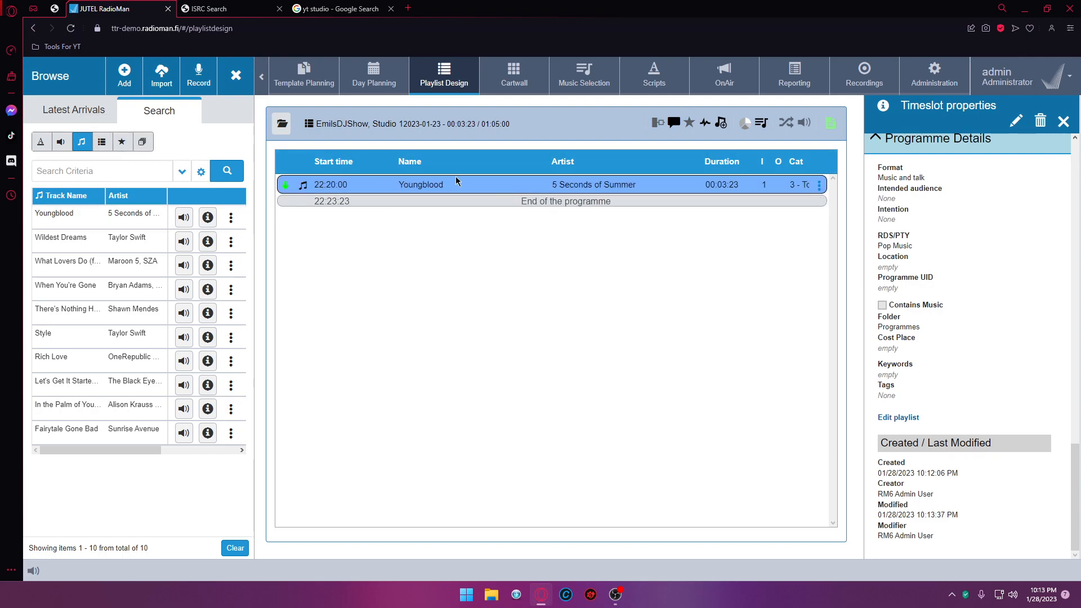
- Add What Lovers Do, There's Nothing Holdin' Me Back, Style and Rich Love to the playlist after Youngblood
{"action": "left_click", "coordinate": [69, 145]}
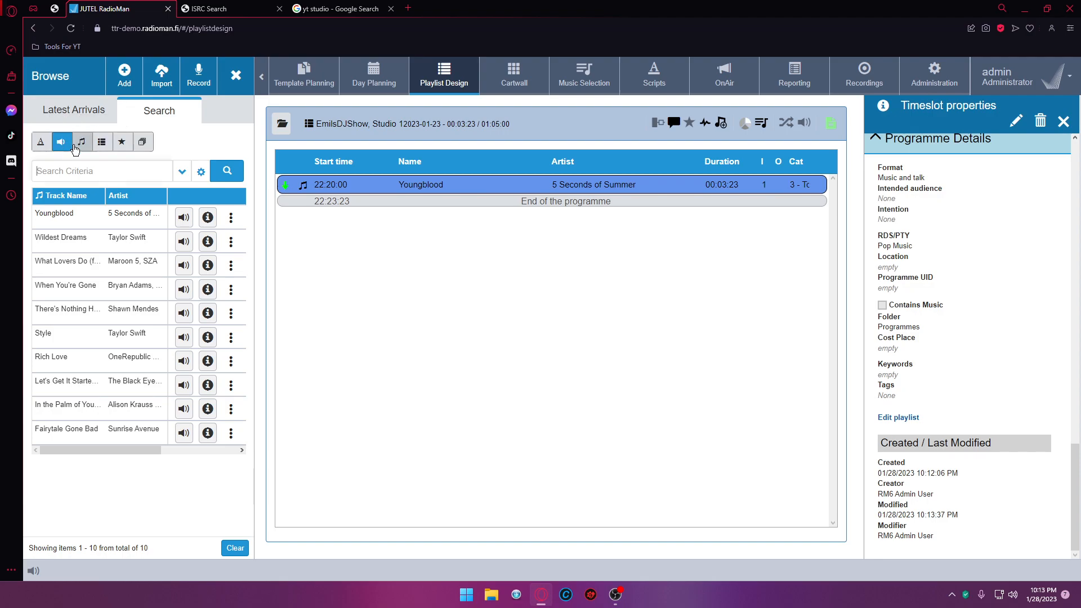
{"action": "left_click", "coordinate": [82, 143]}
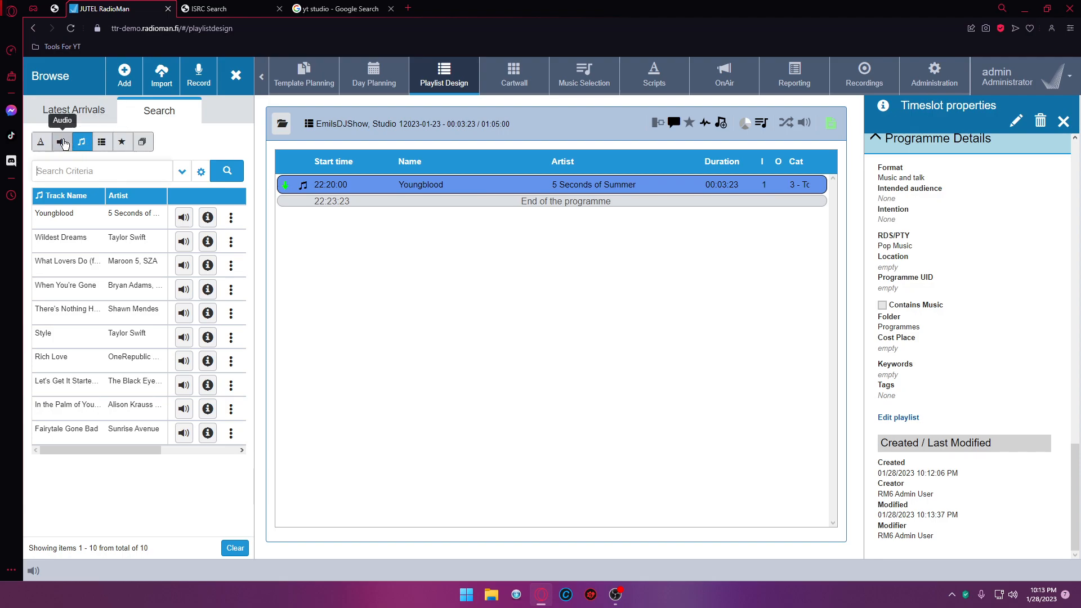
{"action": "left_click", "coordinate": [63, 145]}
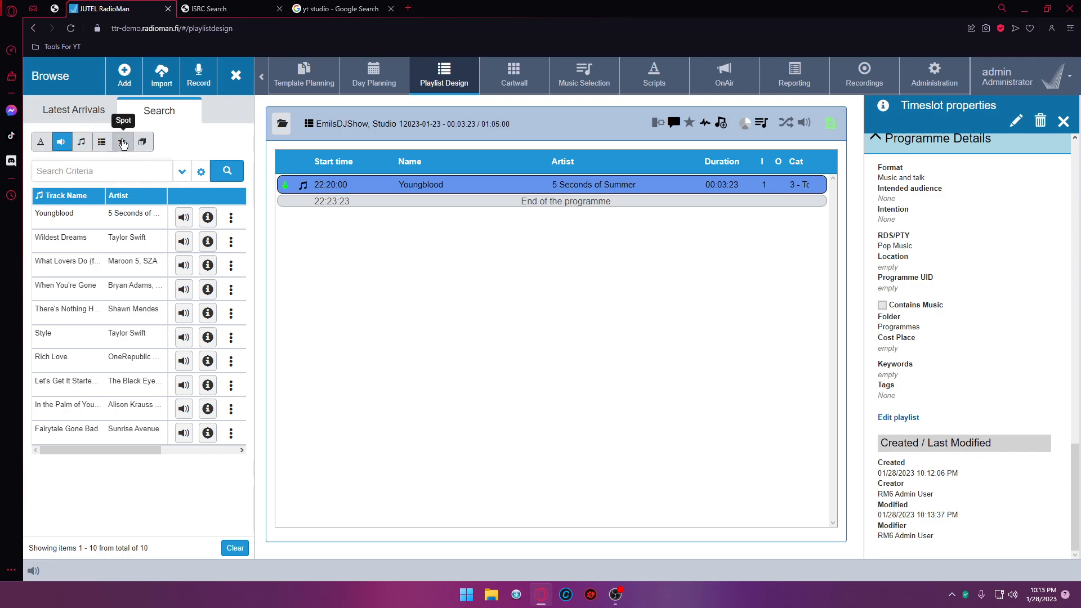
{"action": "left_click_drag", "start_coordinate": [104, 259], "coordinate": [489, 202]}
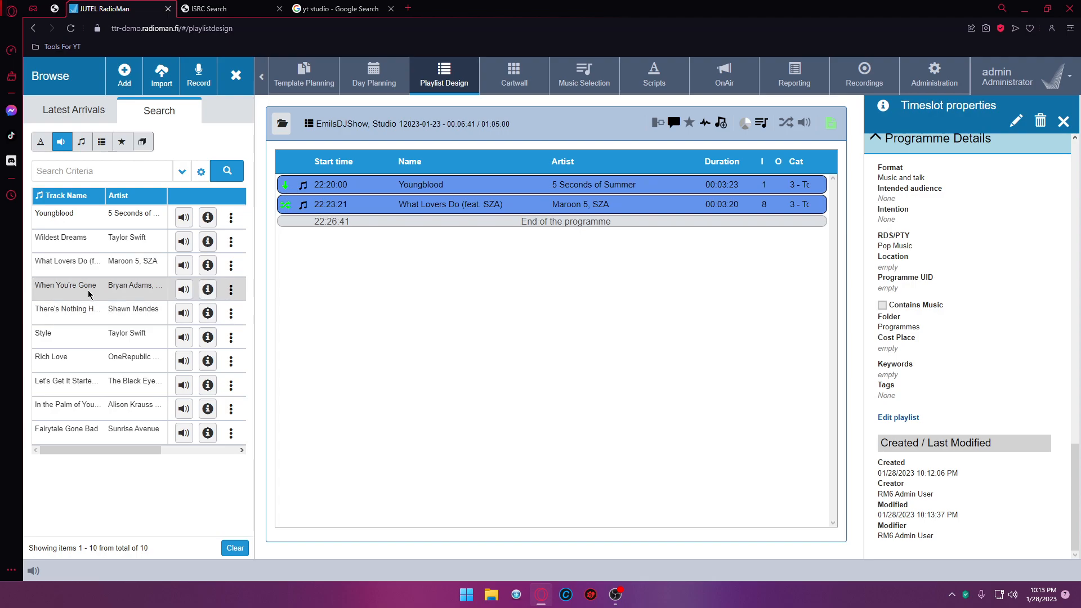
{"action": "left_click_drag", "start_coordinate": [166, 301], "coordinate": [461, 232]}
{"action": "left_click_drag", "start_coordinate": [147, 334], "coordinate": [463, 253]}
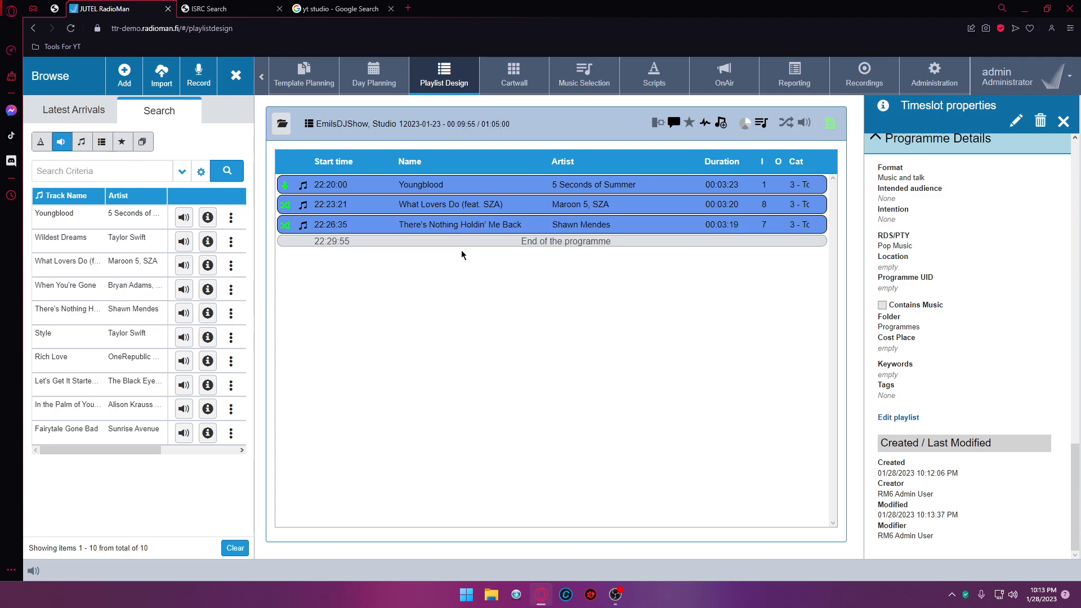
{"action": "left_click_drag", "start_coordinate": [114, 369], "coordinate": [560, 248]}
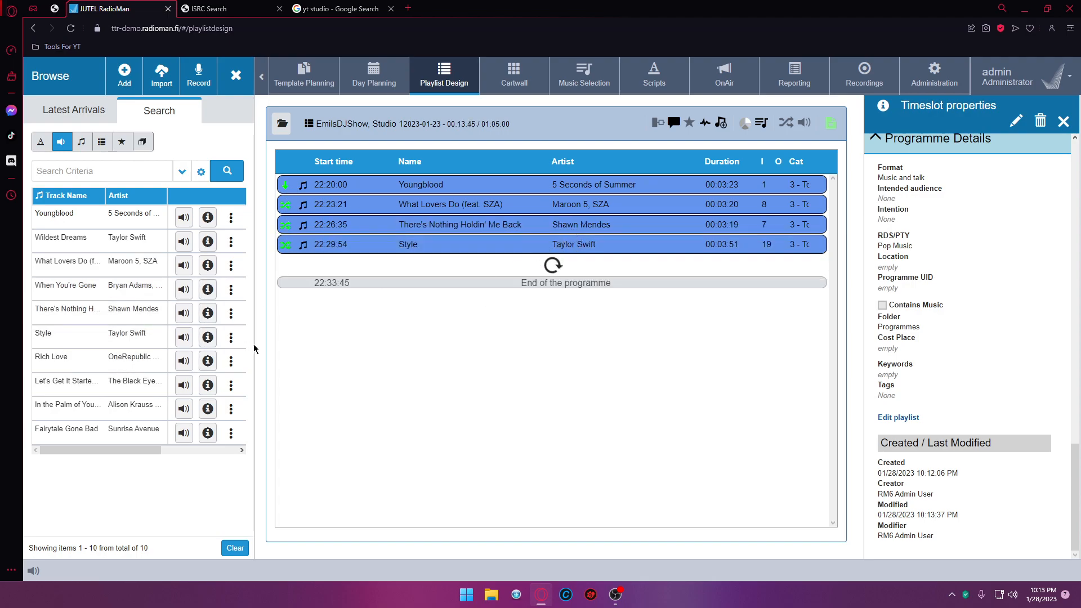
- Search for audio items in the Jingles folder, and insert Ba-dum tss after Youngblood and wind after What Lovers Do
{"action": "left_click", "coordinate": [181, 171]}
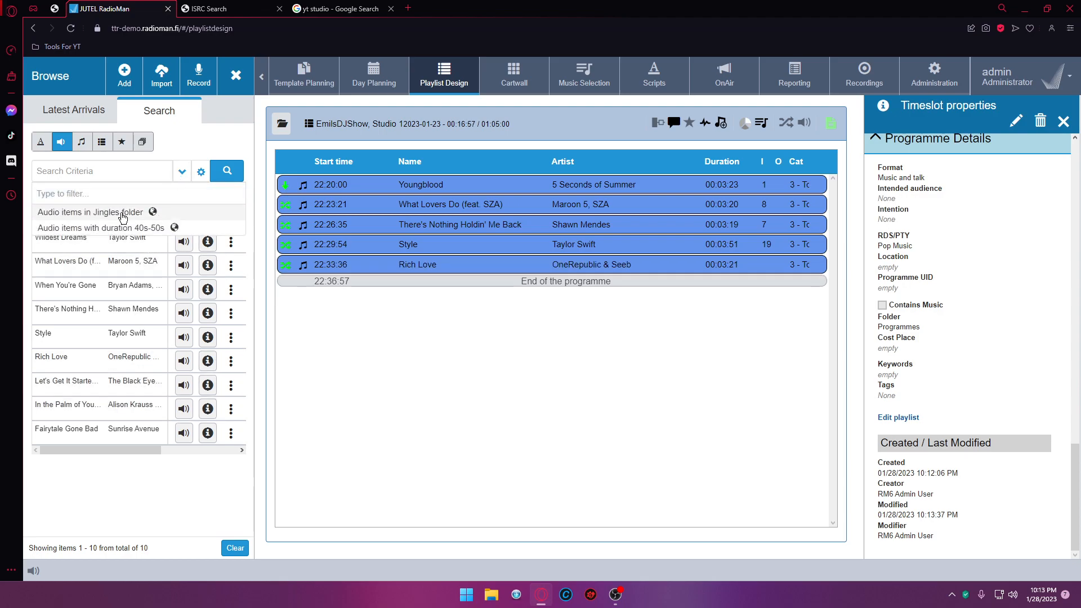
{"action": "left_click", "coordinate": [111, 229]}
{"action": "left_click_drag", "start_coordinate": [111, 250], "coordinate": [507, 206]}
{"action": "left_click_drag", "start_coordinate": [111, 309], "coordinate": [485, 244]}
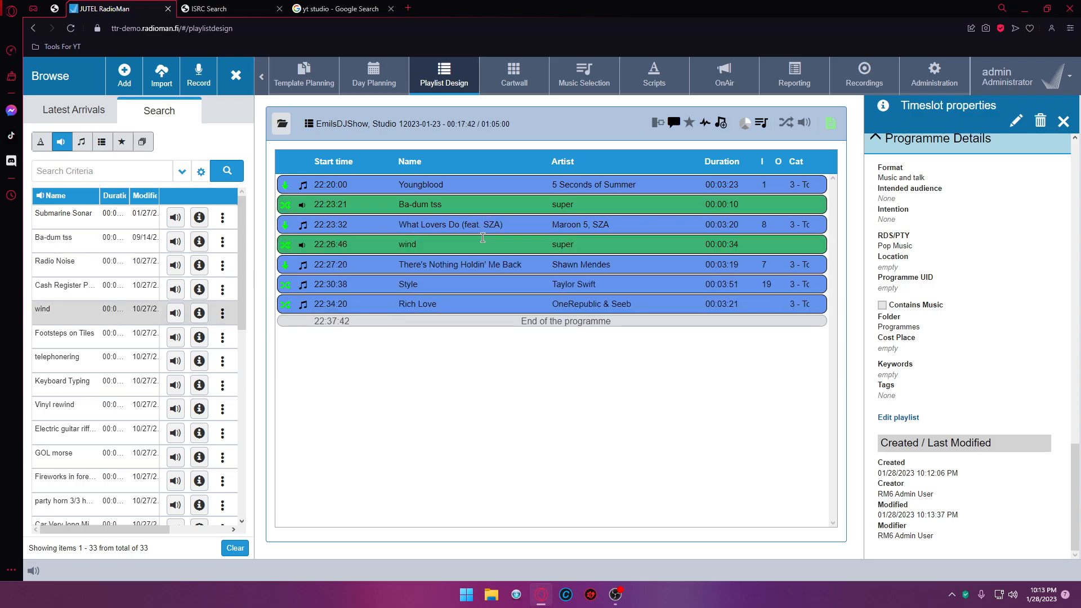
- List the spot items in the library with the saved Show only Spots criteria
{"action": "left_click", "coordinate": [183, 172]}
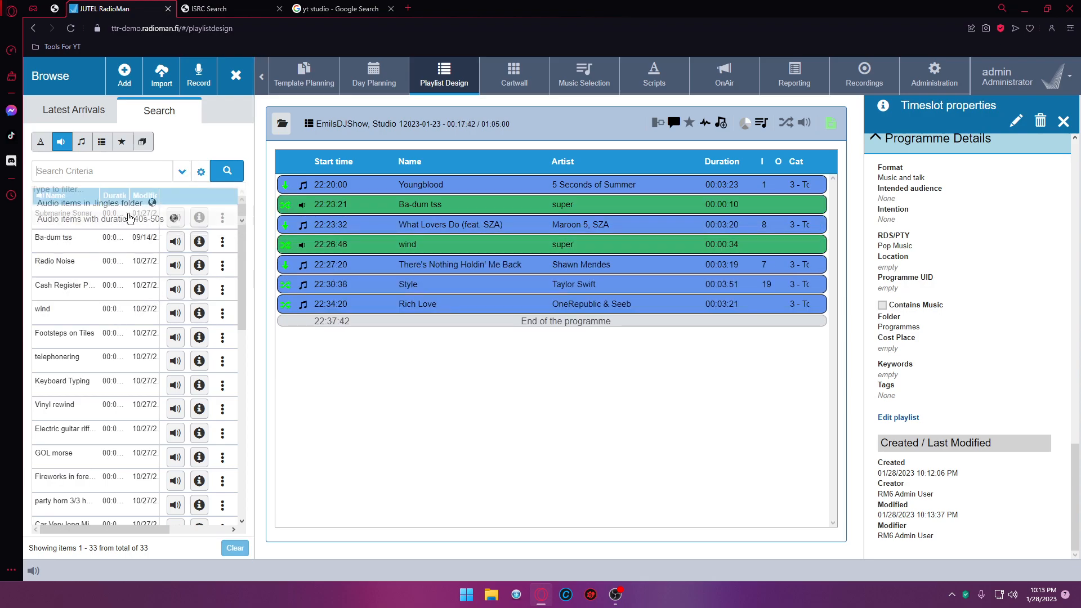
{"action": "left_click", "coordinate": [122, 145]}
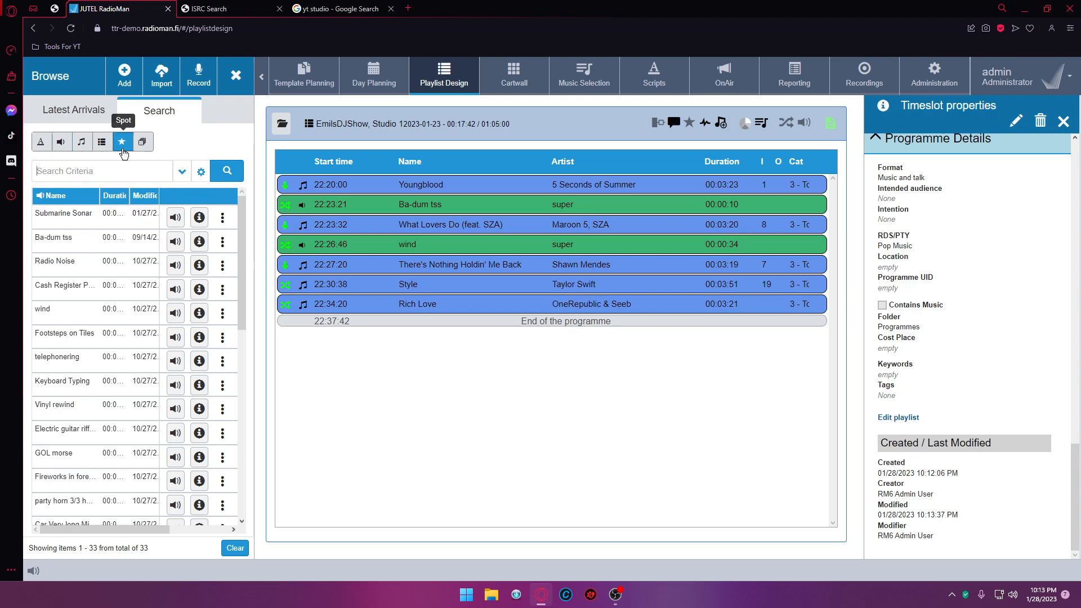
{"action": "left_click", "coordinate": [183, 171]}
{"action": "left_click", "coordinate": [125, 232]}
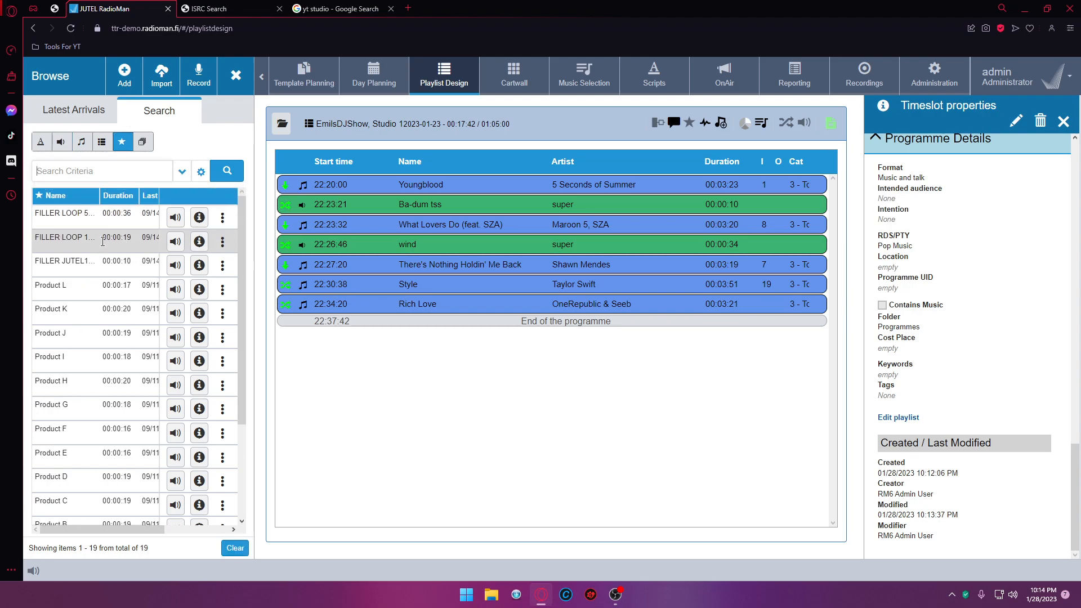
- Preview the FILLER JUTEL10S spot and insert it in the playlist between Style and Rich Love
{"action": "left_click", "coordinate": [174, 266]}
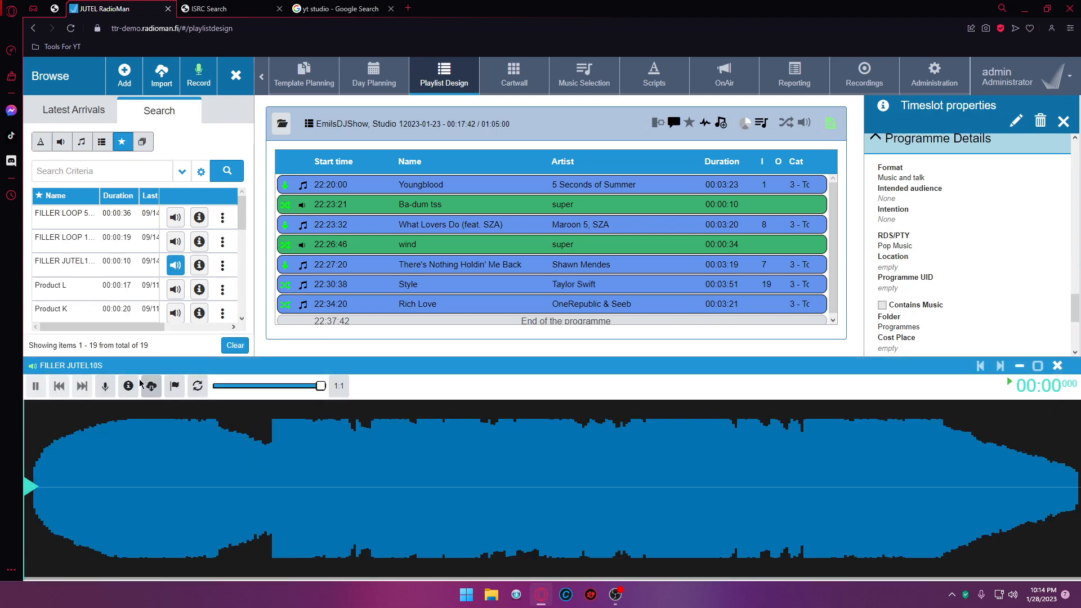
{"action": "left_click", "coordinate": [39, 390]}
{"action": "left_click", "coordinate": [36, 386]}
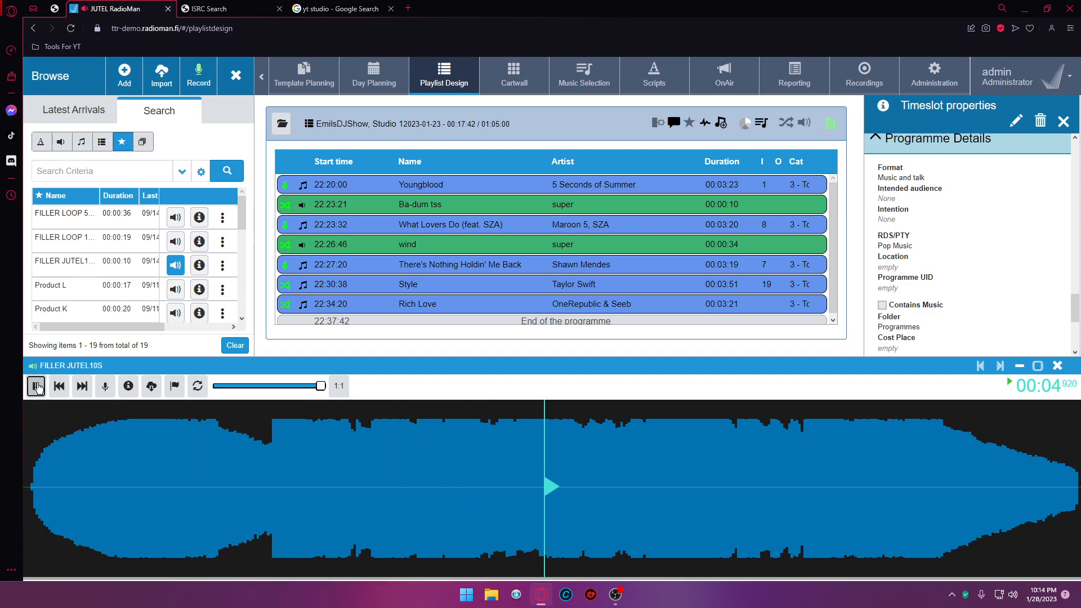
{"action": "left_click_drag", "start_coordinate": [76, 274], "coordinate": [426, 292]}
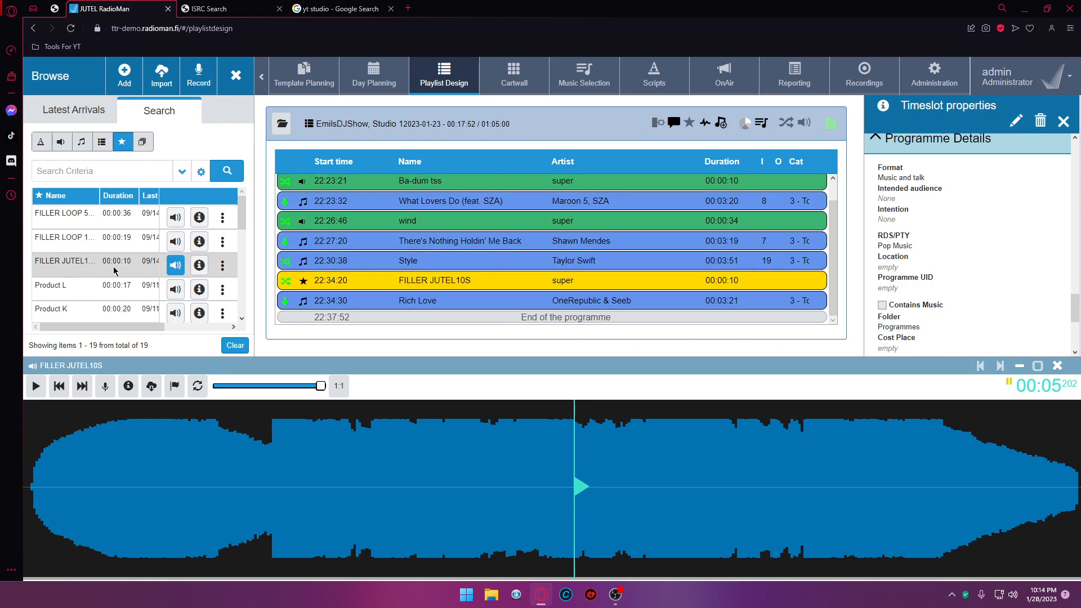
- Insert the Jutel Commercial 2 spot in the playlist between There's Nothing Holdin' Me Back and Style
{"action": "scroll", "coordinate": [90, 291], "scroll_direction": "down", "scroll_amount": 5}
{"action": "scroll", "coordinate": [89, 276], "scroll_direction": "down", "scroll_amount": 2}
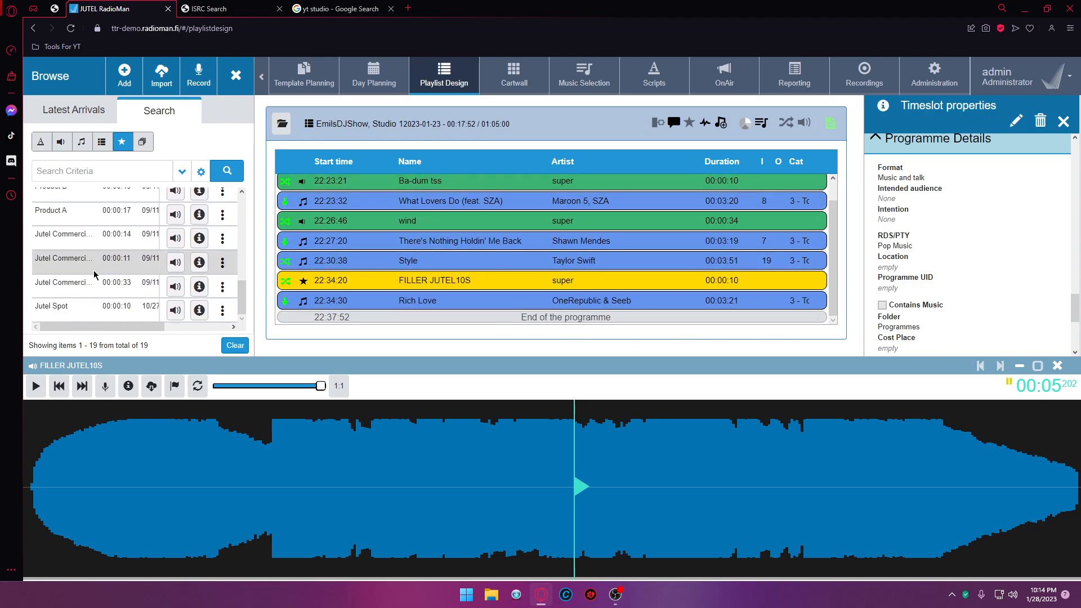
{"action": "left_click_drag", "start_coordinate": [287, 260], "coordinate": [288, 258]}
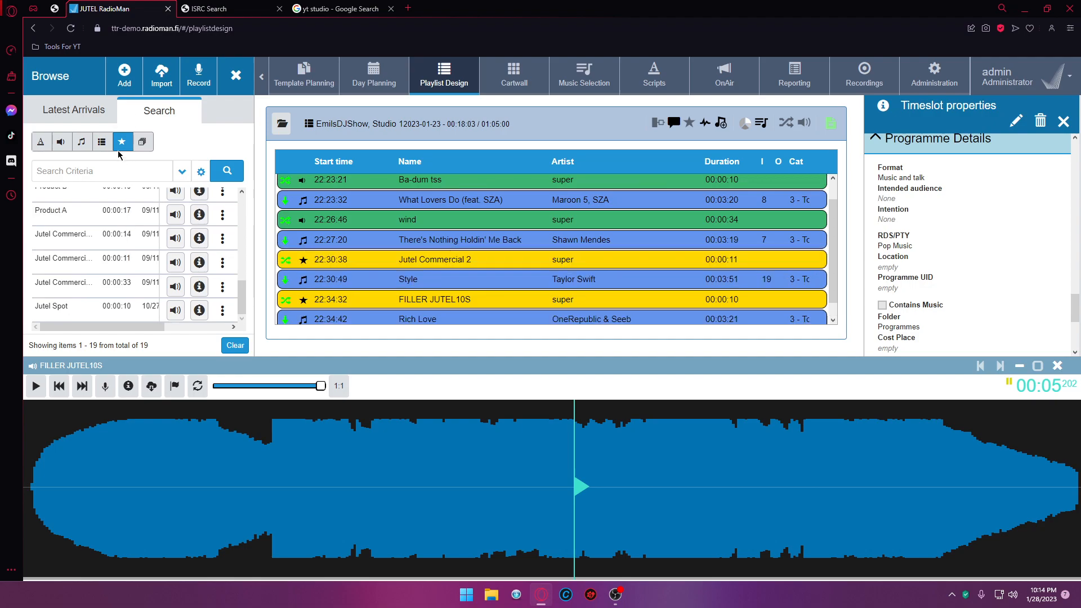
- Search with the saved Show only Separators criteria and add Jutel Separator after Rich Love
{"action": "left_click", "coordinate": [184, 172]}
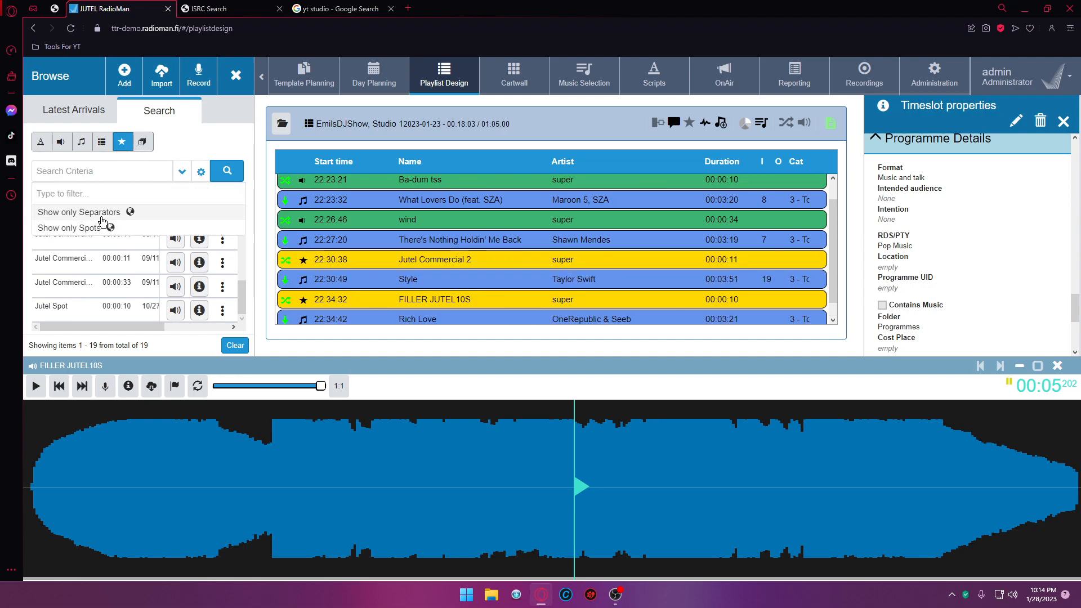
{"action": "left_click", "coordinate": [105, 216]}
{"action": "left_click_drag", "start_coordinate": [153, 216], "coordinate": [421, 310]}
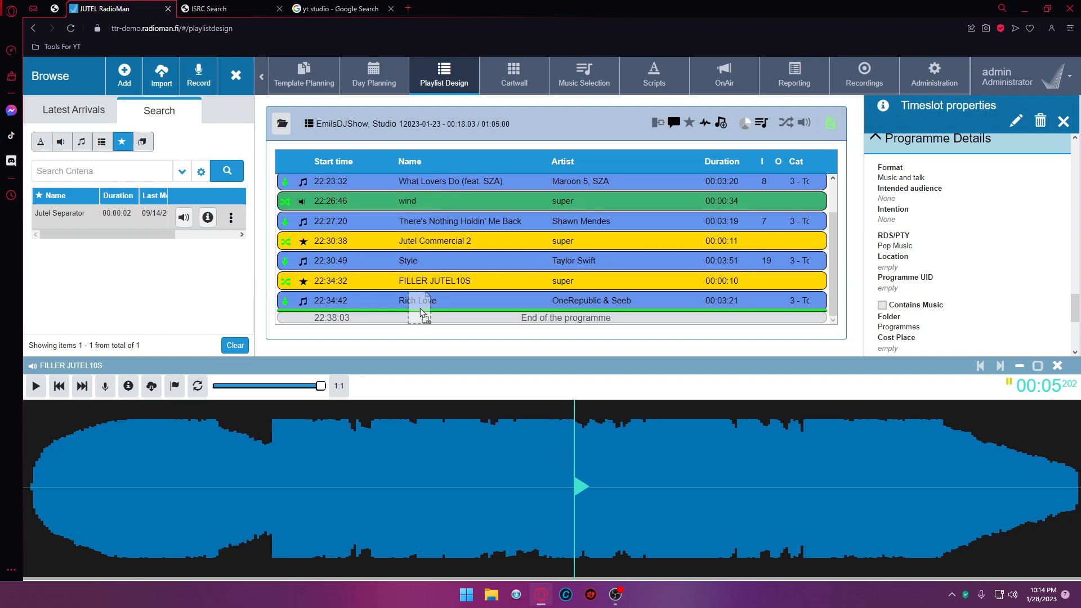
- Search the music library with the saved Category is Power criteria and add Unforgettable after Jutel Separator
{"action": "left_click", "coordinate": [101, 141]}
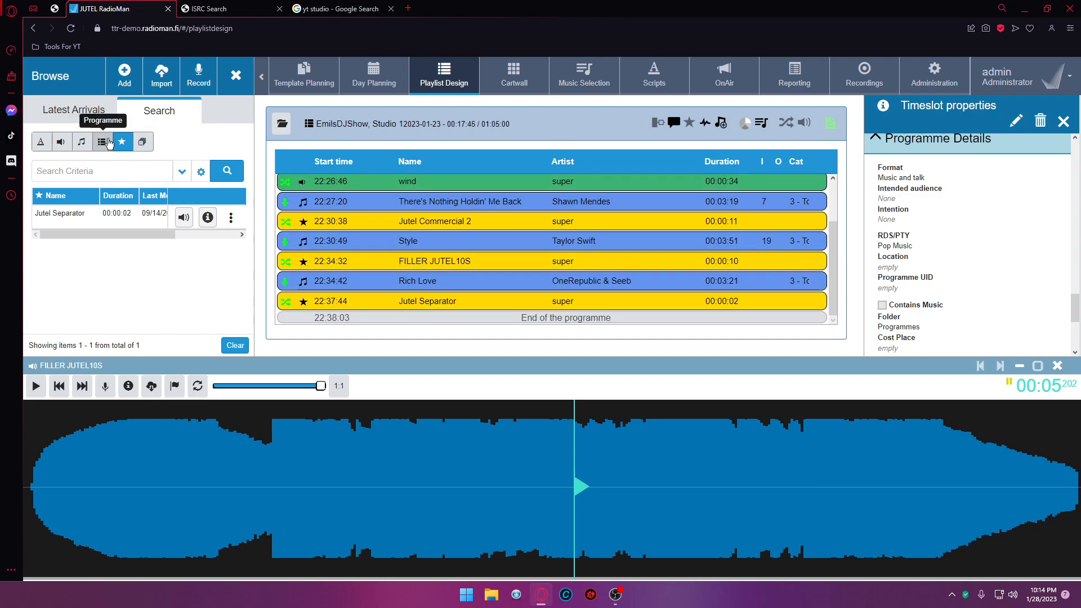
{"action": "left_click", "coordinate": [83, 143]}
{"action": "left_click", "coordinate": [186, 174]}
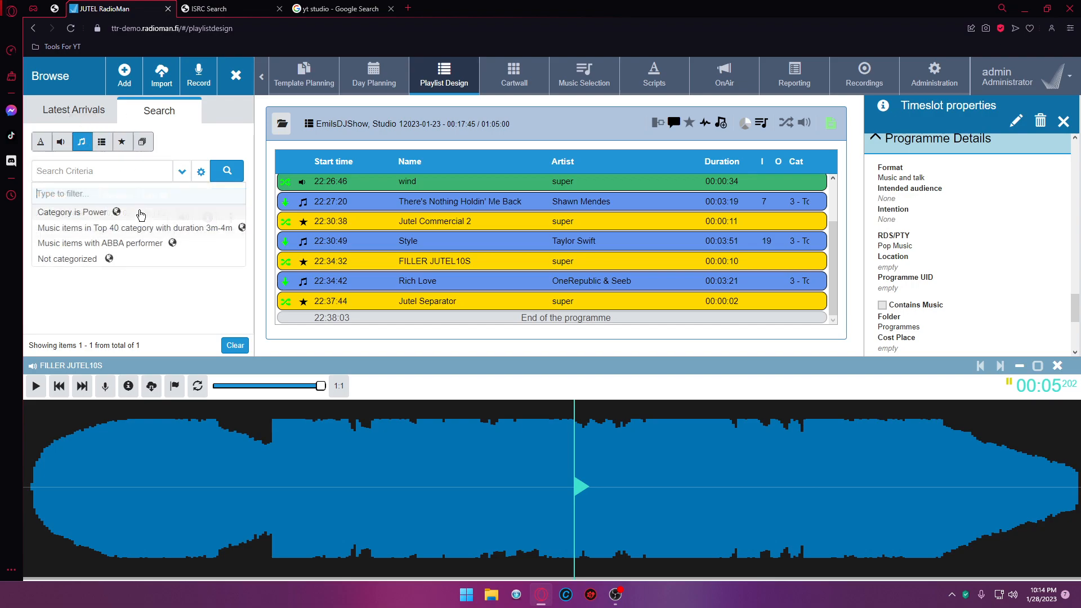
{"action": "left_click", "coordinate": [92, 211]}
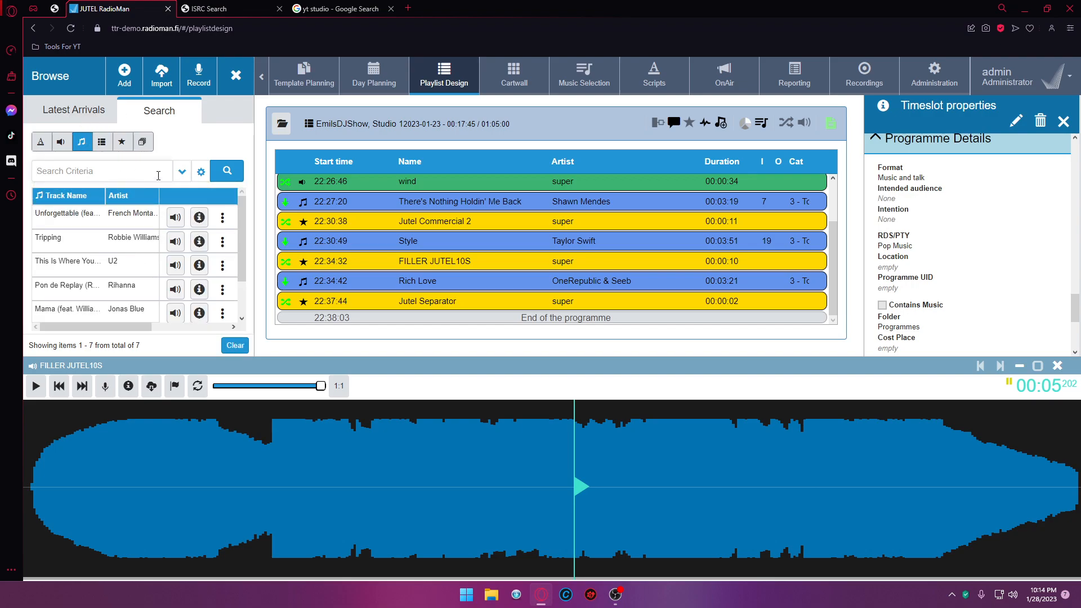
{"action": "left_click_drag", "start_coordinate": [121, 219], "coordinate": [423, 304]}
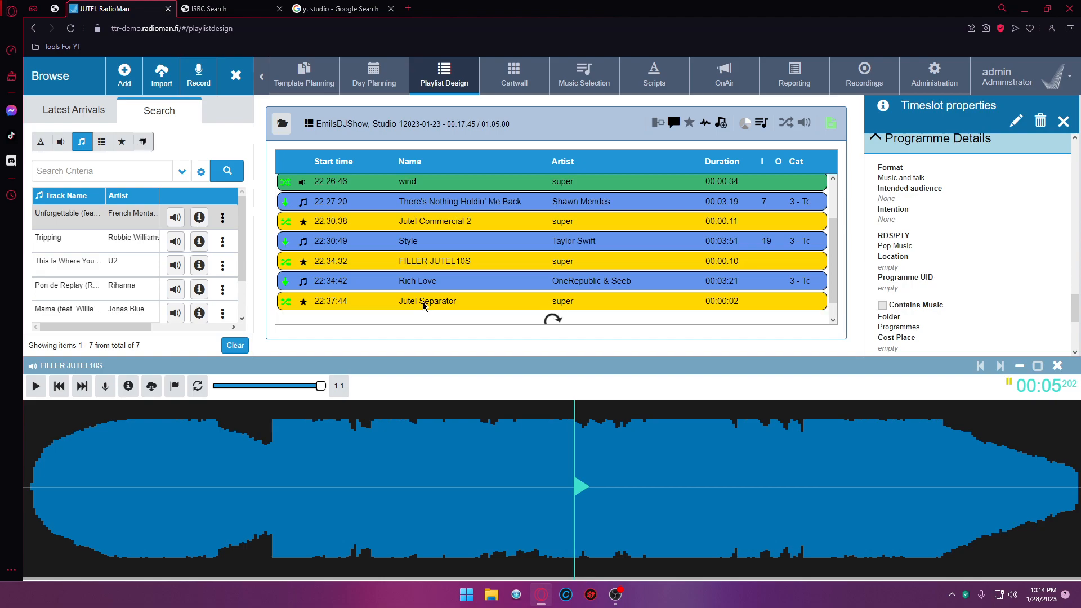
- Search with the saved Show only Spots criteria and add Jutel Spot at the end of the playlist
{"action": "left_click", "coordinate": [121, 141]}
{"action": "left_click", "coordinate": [182, 171]}
{"action": "left_click", "coordinate": [101, 228]}
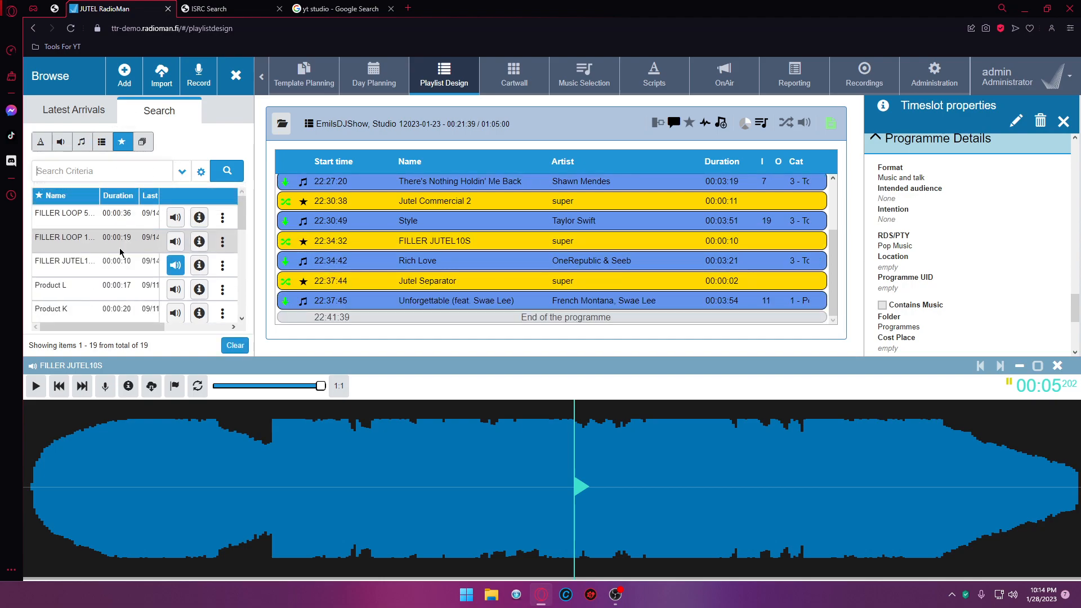
{"action": "scroll", "coordinate": [110, 271], "scroll_direction": "down", "scroll_amount": 6}
{"action": "left_click_drag", "start_coordinate": [103, 299], "coordinate": [428, 309]}
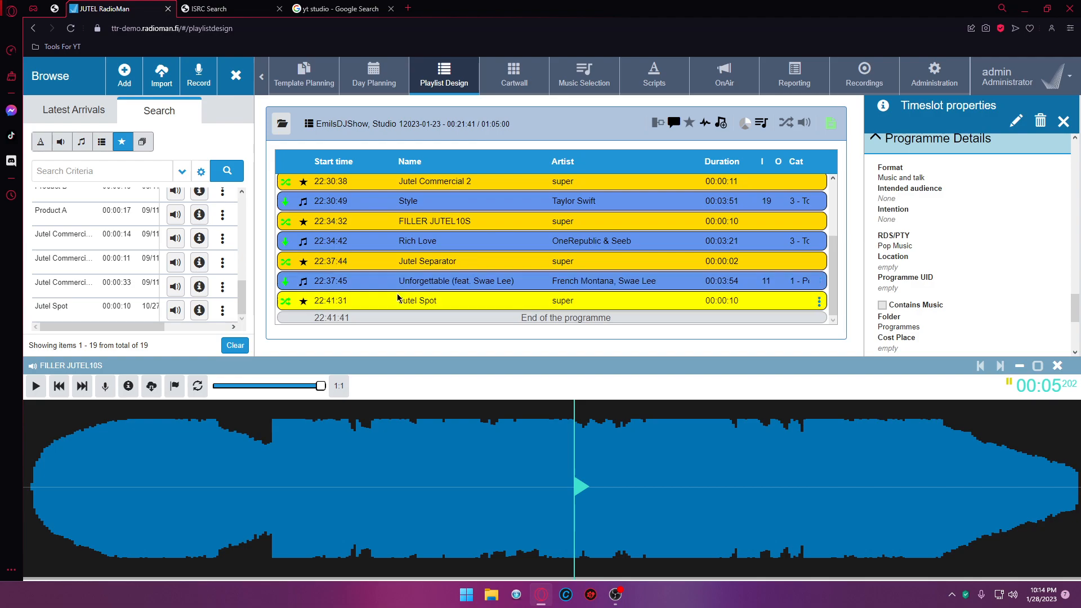
- Search the music library with the saved criteria for items with ABBA as performer
{"action": "left_click", "coordinate": [101, 148]}
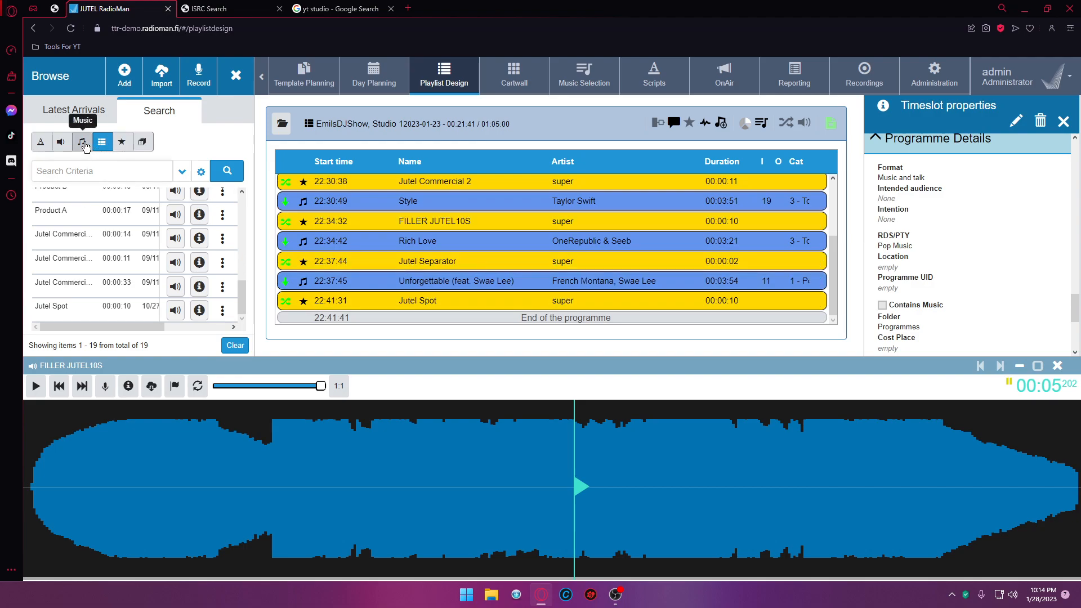
{"action": "left_click", "coordinate": [81, 143]}
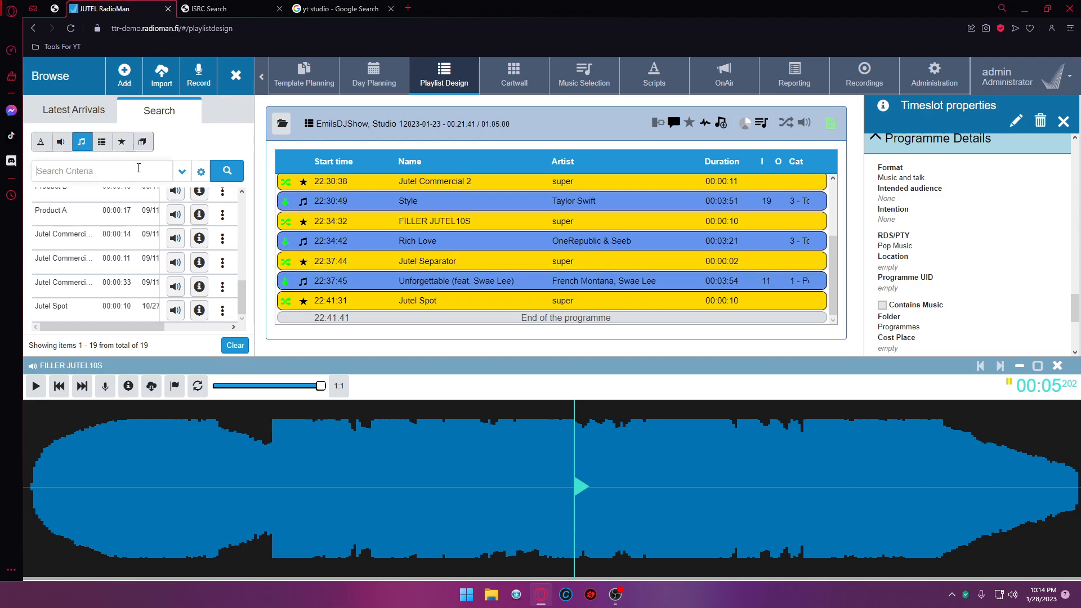
{"action": "left_click", "coordinate": [185, 172]}
{"action": "left_click", "coordinate": [92, 250]}
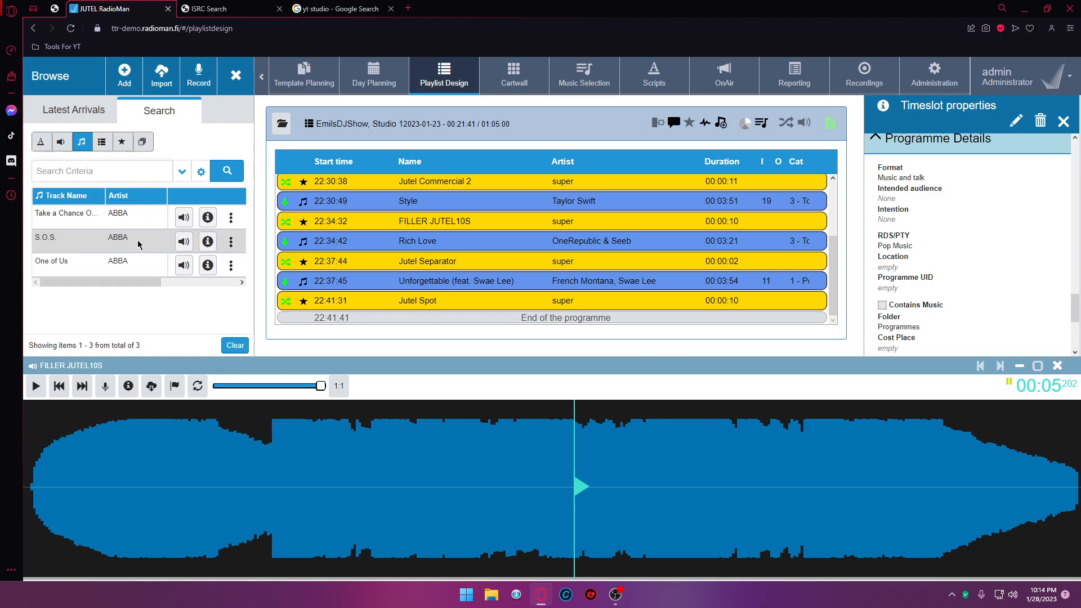
- Search the music library for Not categorized tracks, append Don't Be Shy and Don't Call Me Up to the playlist, and close the audio player
{"action": "left_click", "coordinate": [181, 172]}
{"action": "left_click", "coordinate": [101, 260]}
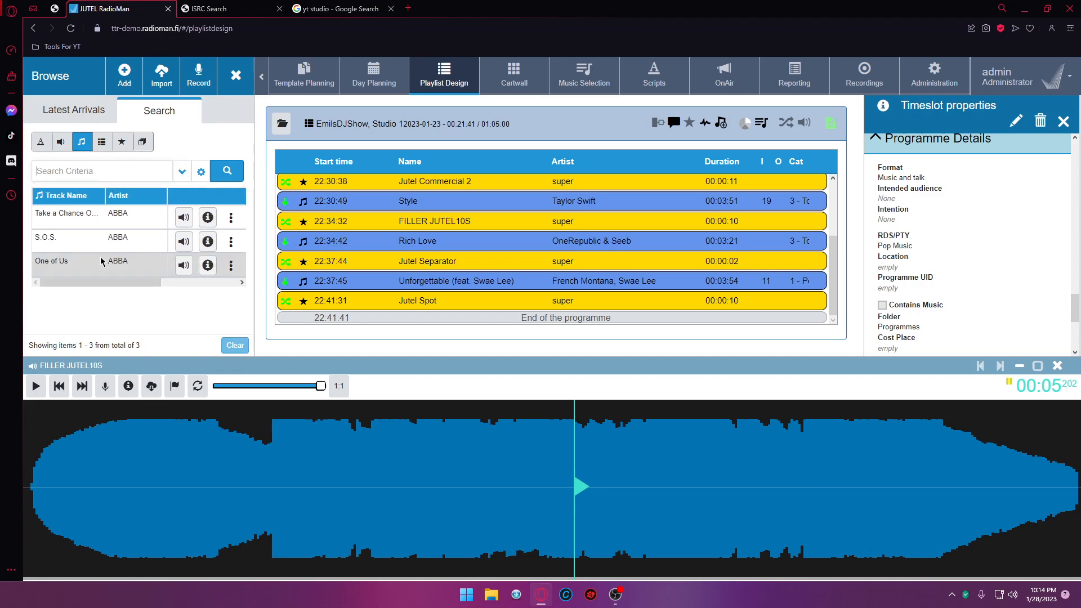
{"action": "scroll", "coordinate": [93, 260], "scroll_direction": "down", "scroll_amount": 3}
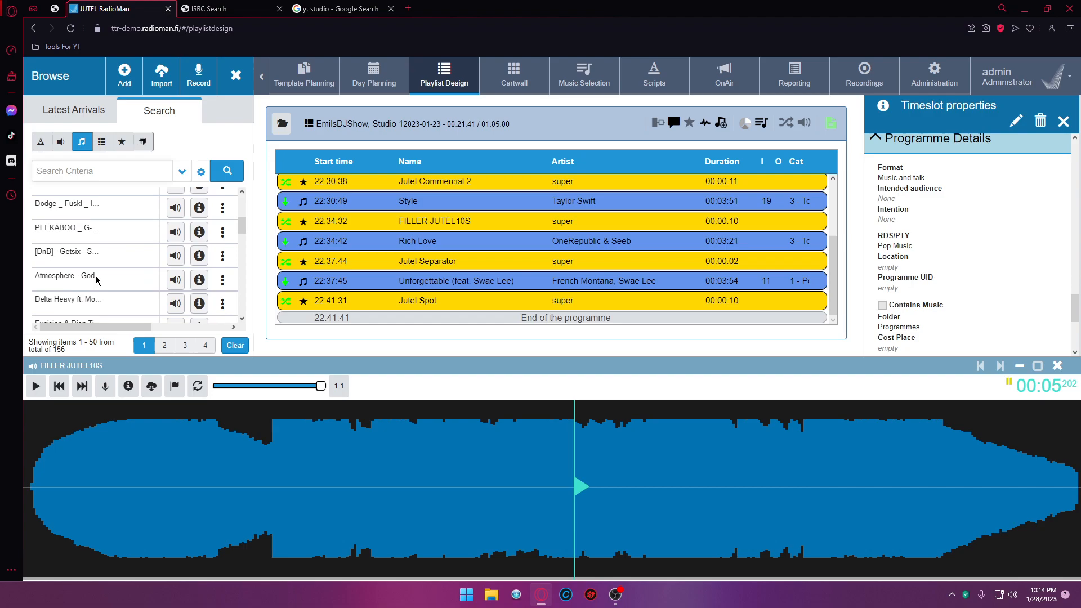
{"action": "scroll", "coordinate": [84, 260], "scroll_direction": "down", "scroll_amount": 5}
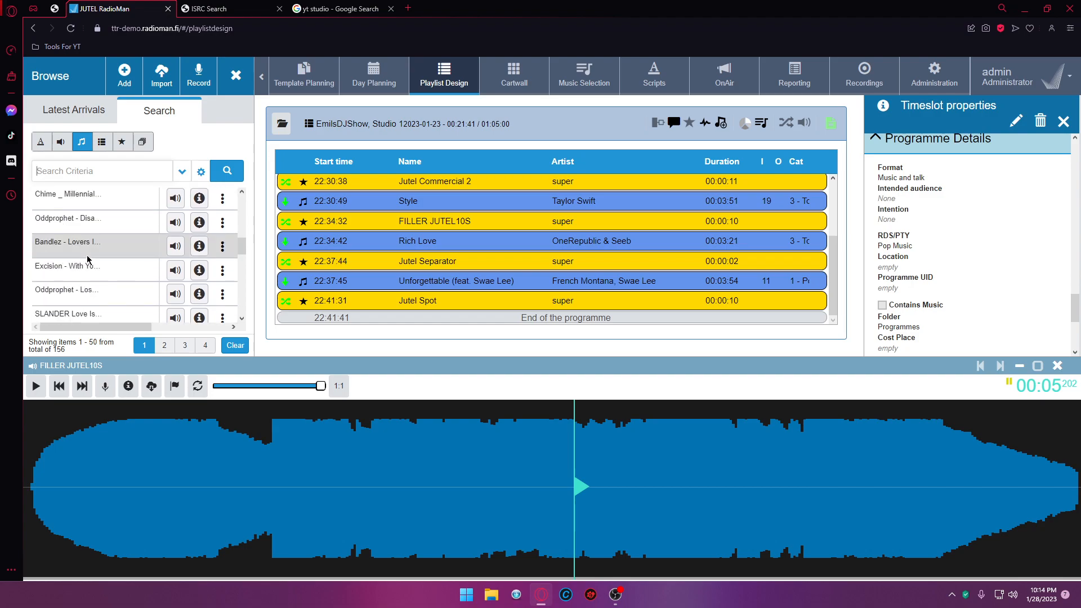
{"action": "scroll", "coordinate": [87, 259], "scroll_direction": "down", "scroll_amount": 5}
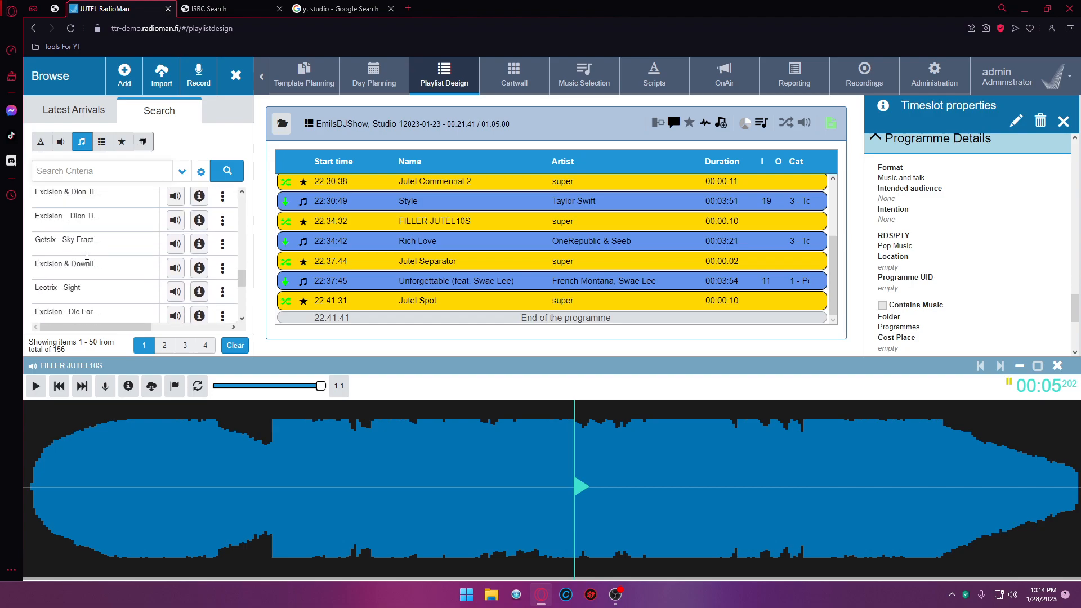
{"action": "scroll", "coordinate": [89, 253], "scroll_direction": "up", "scroll_amount": 5}
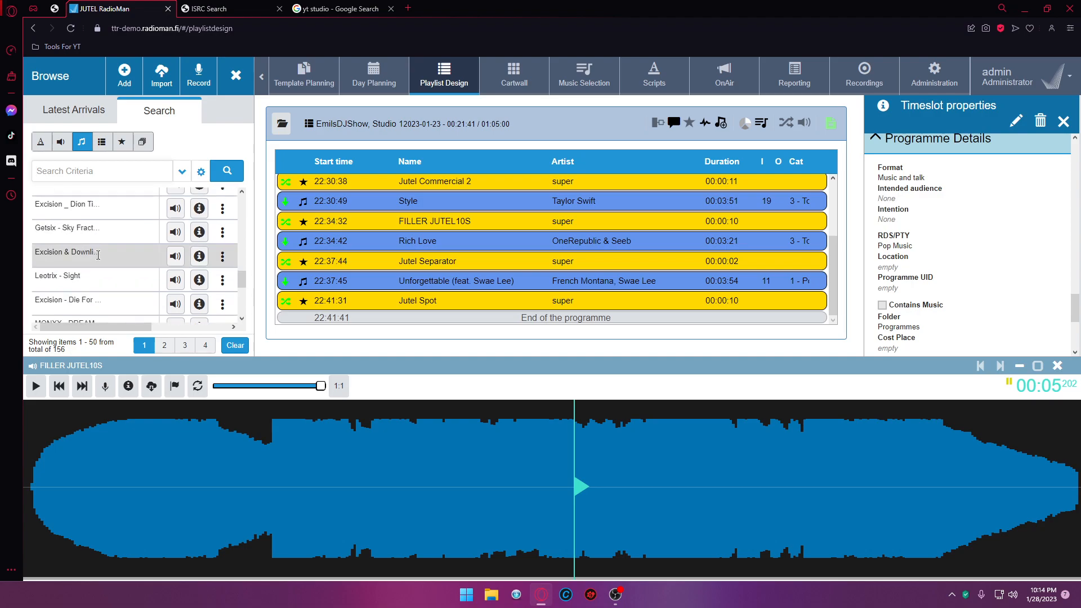
{"action": "scroll", "coordinate": [141, 255], "scroll_direction": "down", "scroll_amount": 5}
{"action": "left_click", "coordinate": [158, 346]}
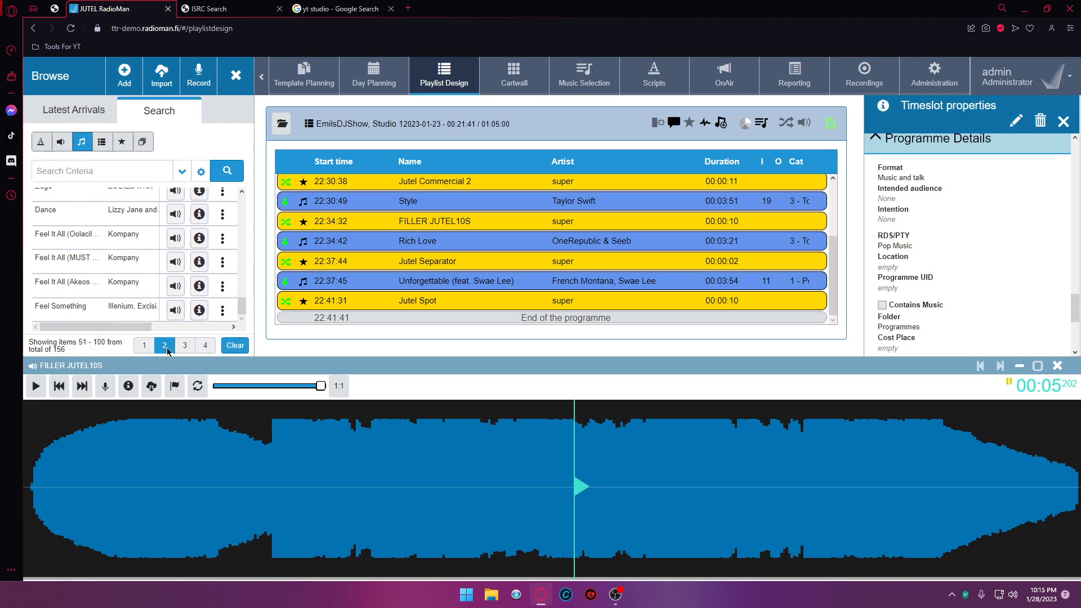
{"action": "left_click", "coordinate": [205, 345]}
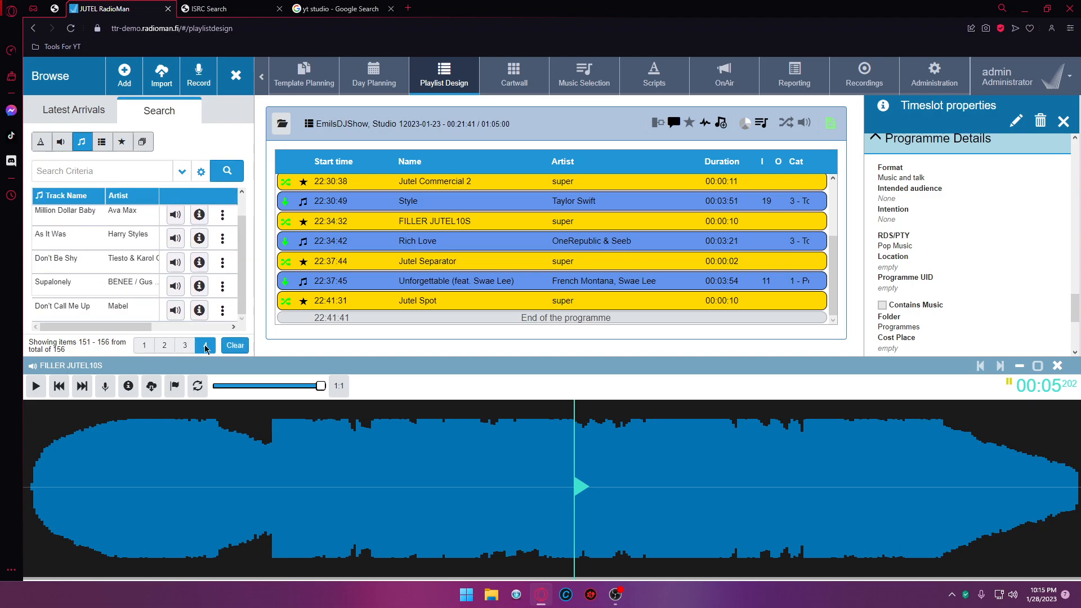
{"action": "left_click_drag", "start_coordinate": [113, 260], "coordinate": [344, 309]}
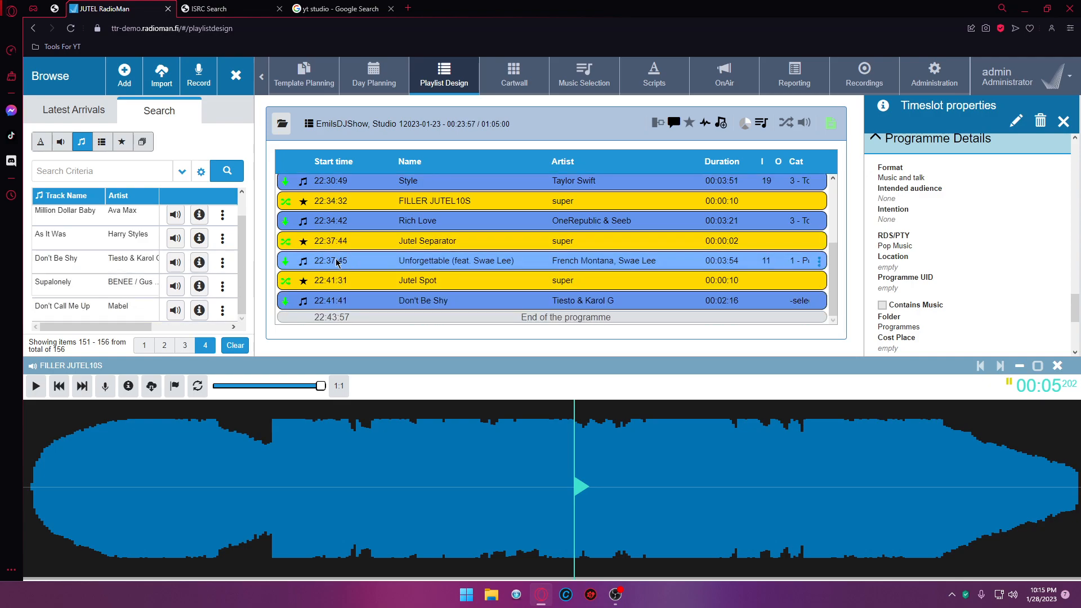
{"action": "left_click_drag", "start_coordinate": [93, 310], "coordinate": [353, 307]}
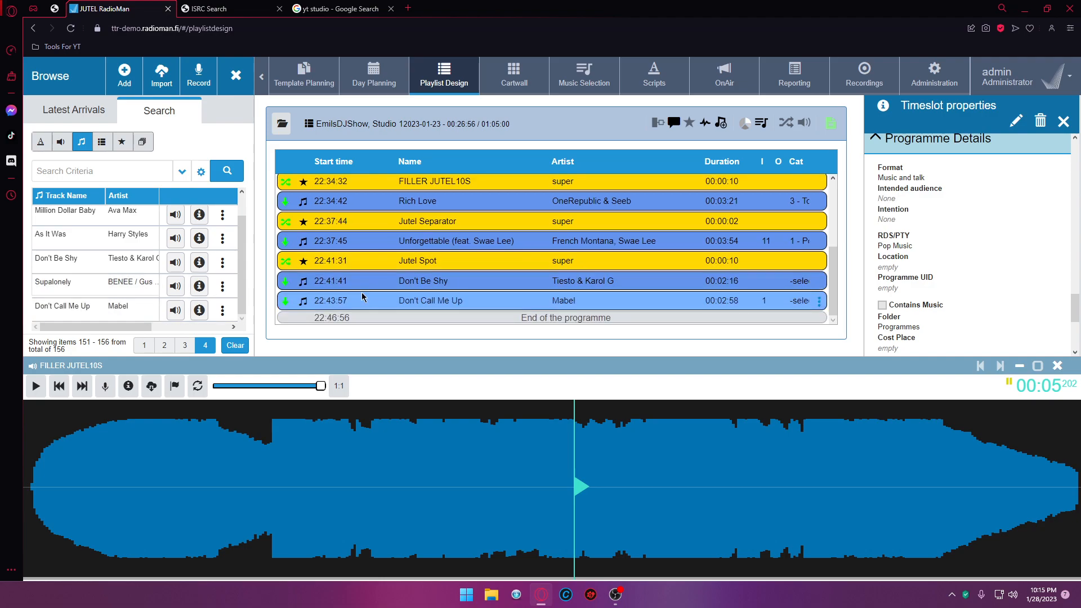
{"action": "left_click", "coordinate": [1057, 366]}
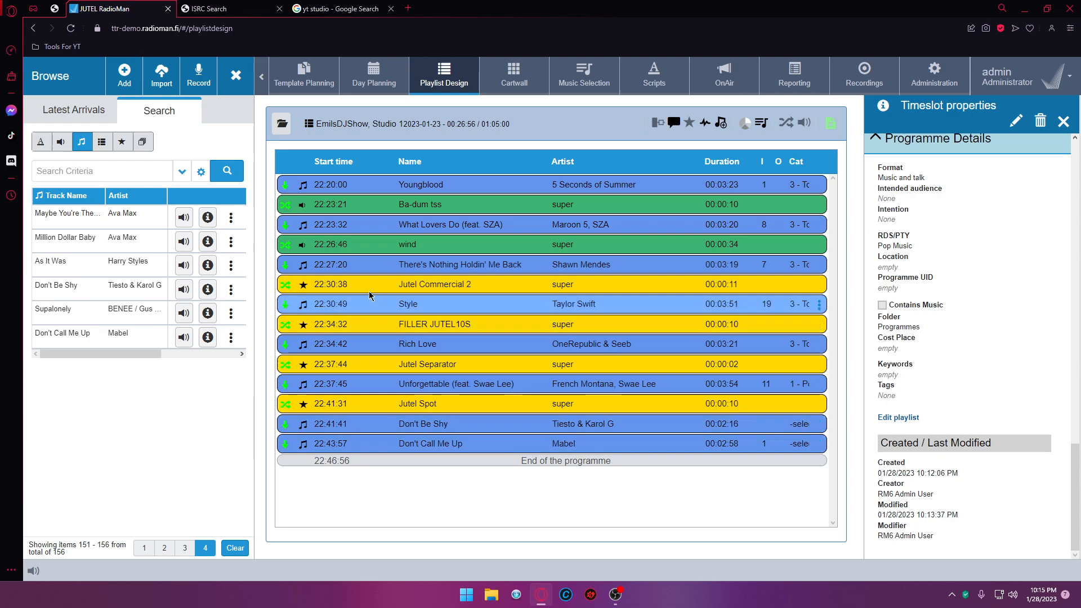
{"action": "left_click", "coordinate": [122, 142]}
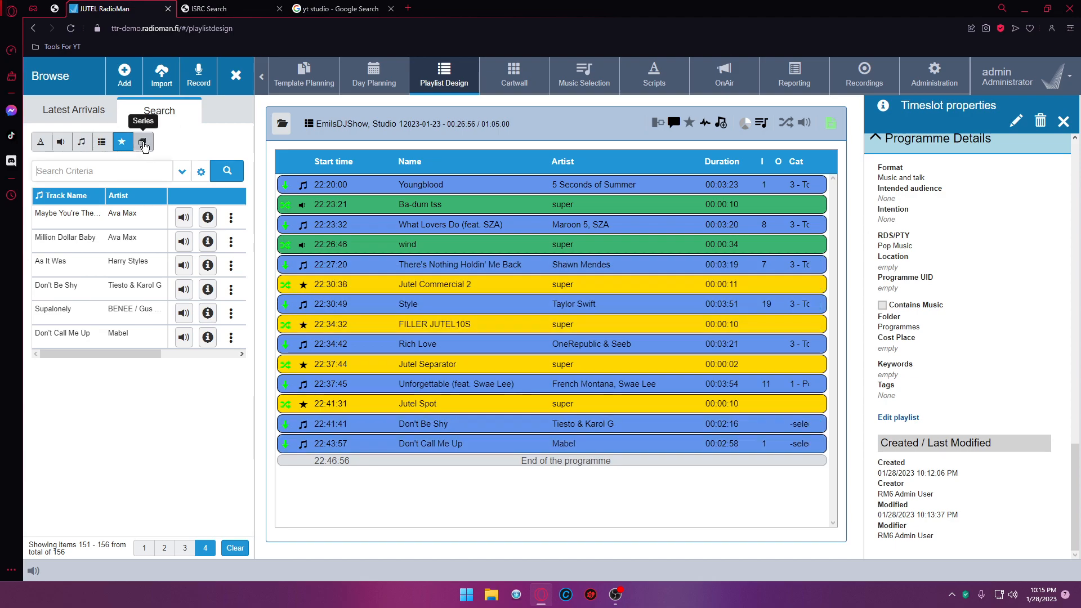
{"action": "left_click", "coordinate": [183, 174]}
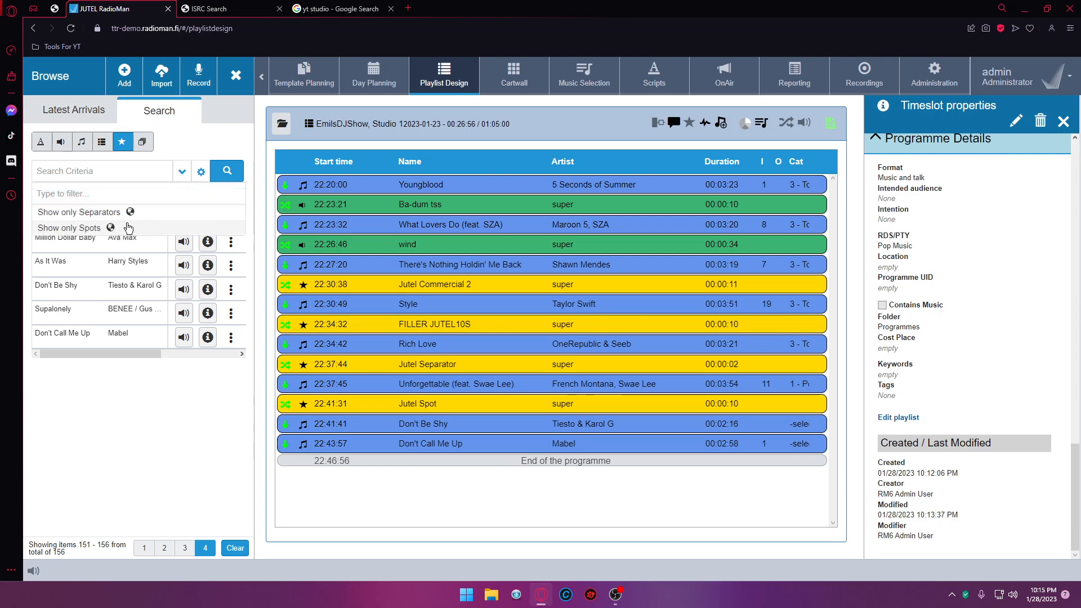
{"action": "left_click", "coordinate": [153, 374]}
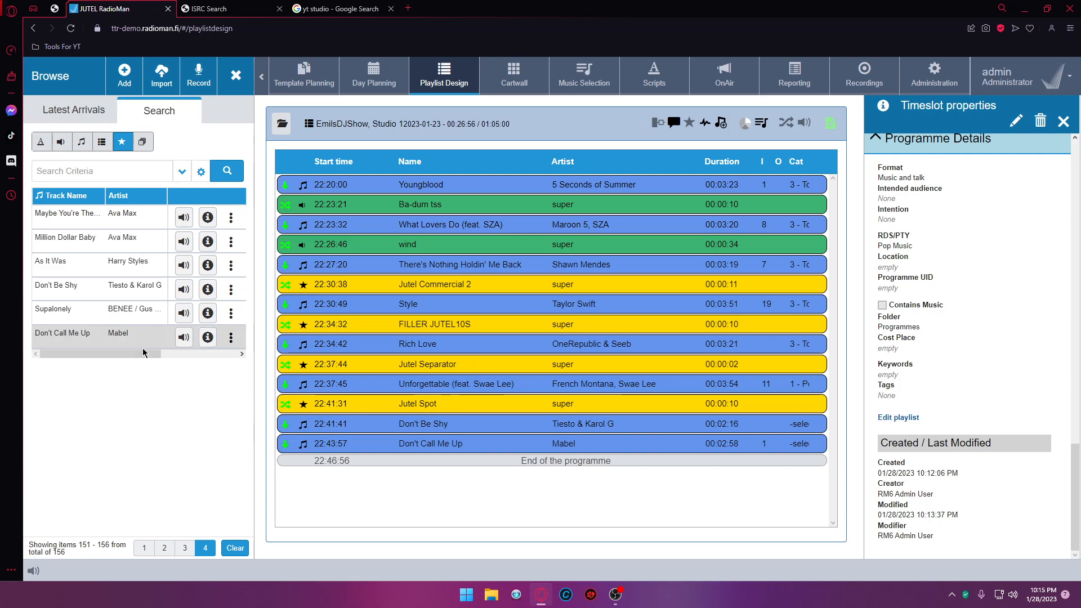
- Close the timeslot properties and open the Scripts editor
{"action": "left_click", "coordinate": [1063, 122]}
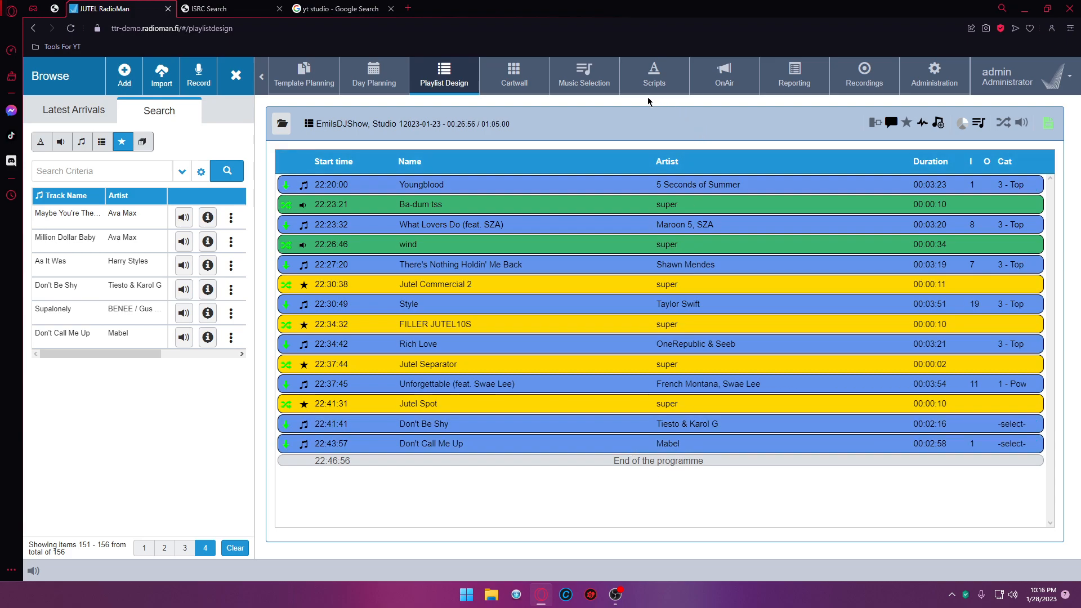
{"action": "left_click", "coordinate": [653, 77]}
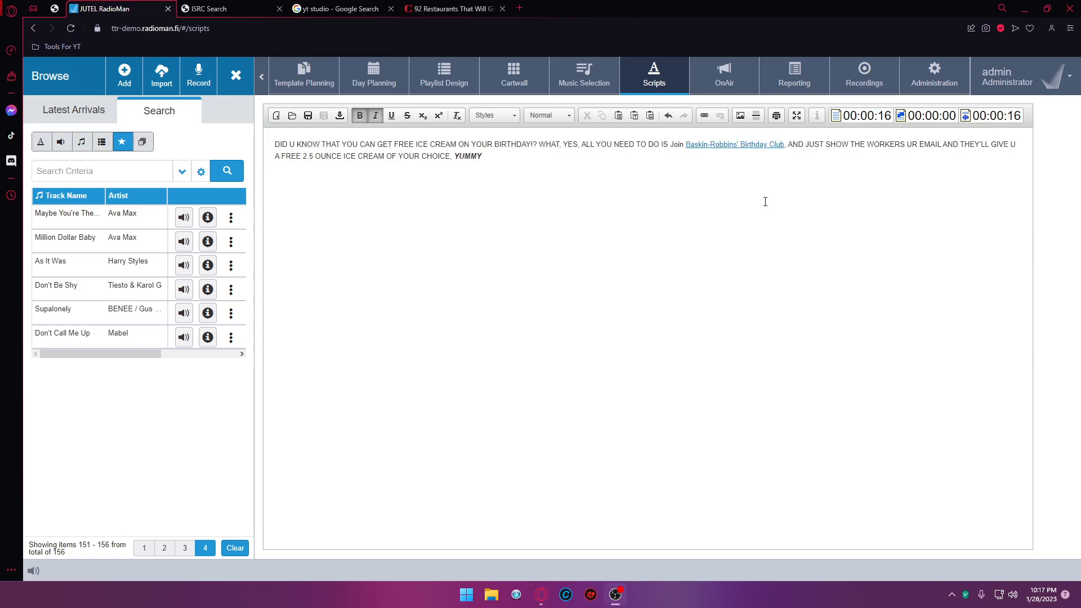
- Select the entire script text about free birthday ice cream
{"action": "left_click_drag", "start_coordinate": [483, 147], "coordinate": [280, 128]}
{"action": "left_click", "coordinate": [400, 165]}
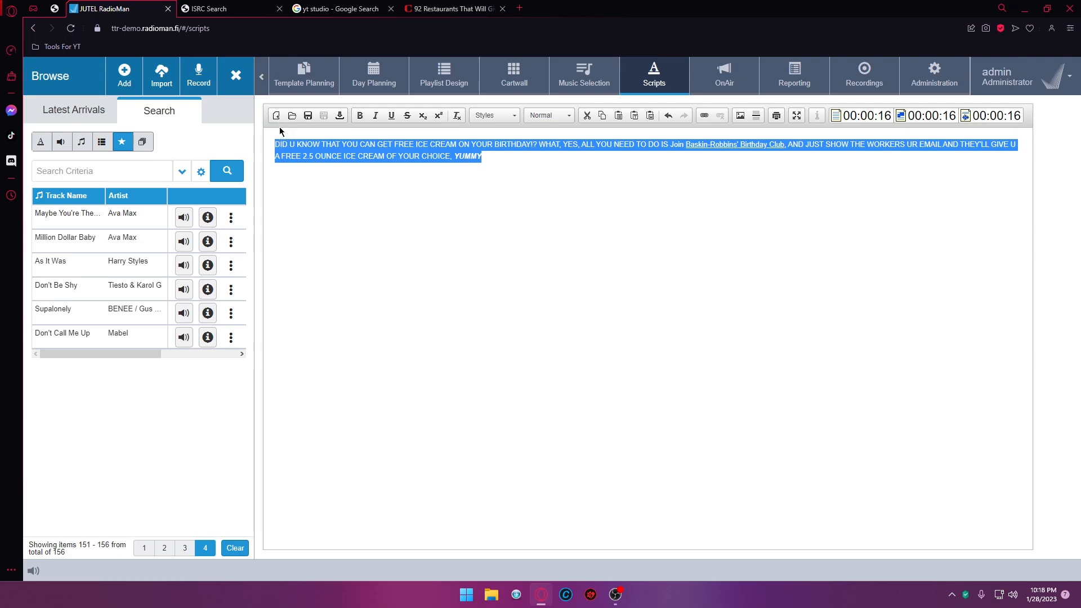
- Make the whole script text bold and begin saving it as a new script named FREE ICE CREAM ON UR BIRTHDAY
{"action": "key", "text": "ctrl+b"}
{"action": "left_click", "coordinate": [673, 187]}
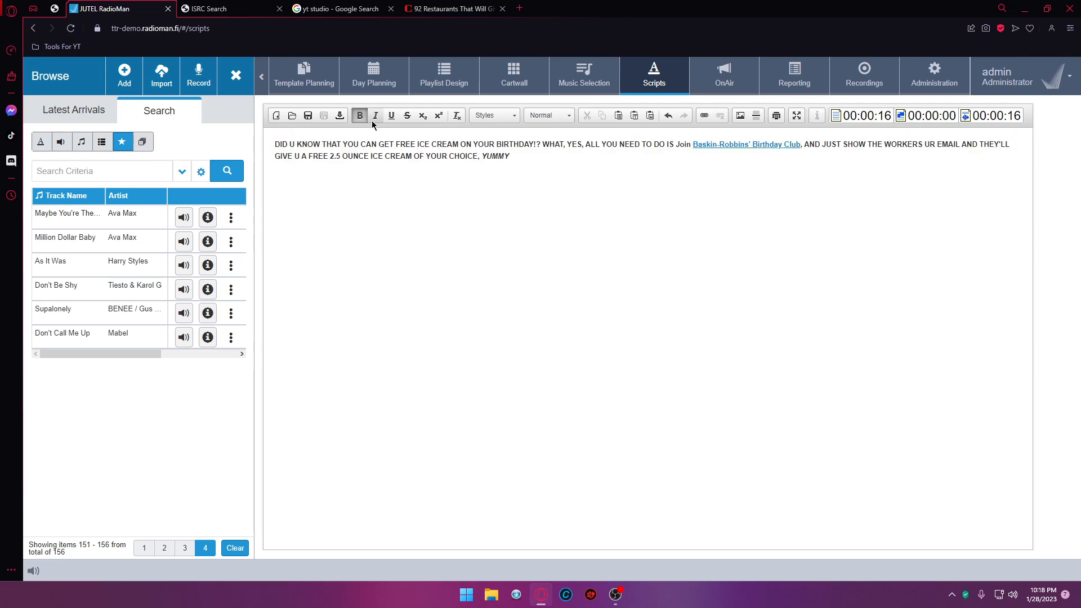
{"action": "left_click", "coordinate": [308, 116]}
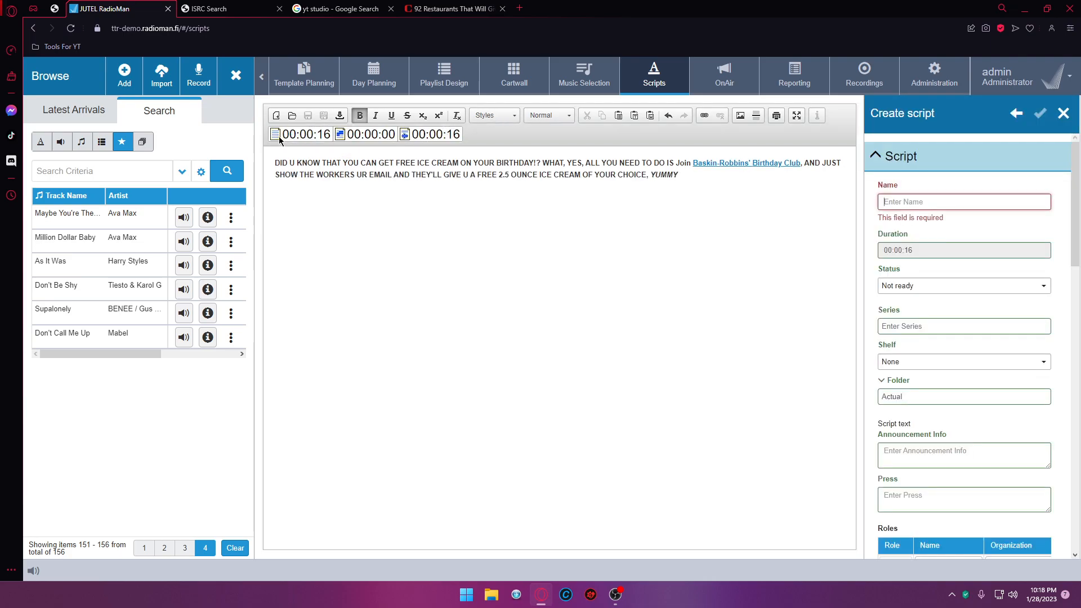
{"action": "left_click", "coordinate": [930, 200]}
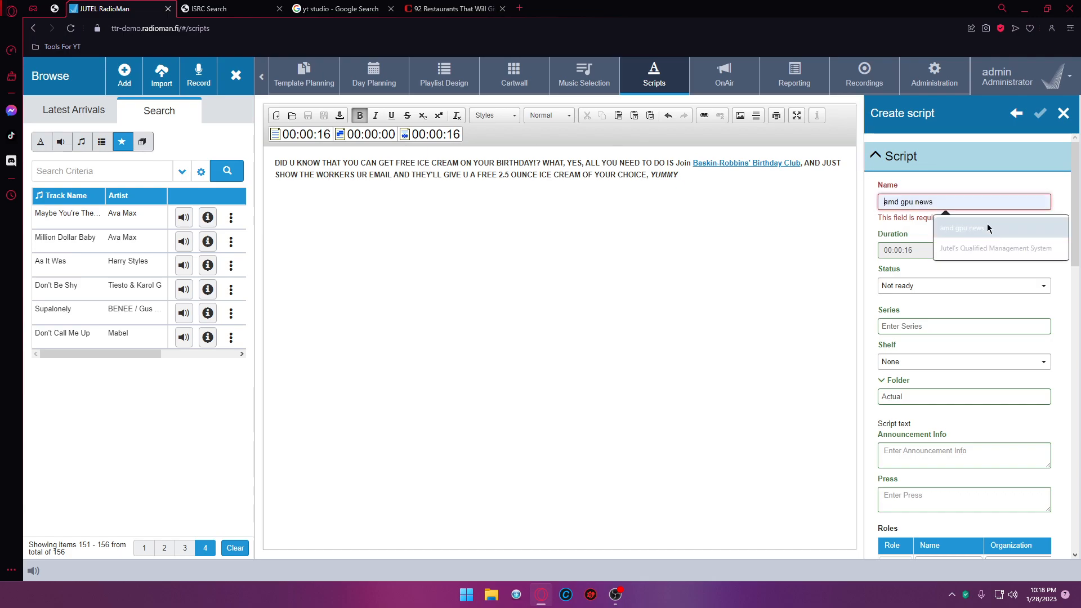
{"action": "type", "text": "FREE ICE CREAM ON UR BIRTHDAY"}
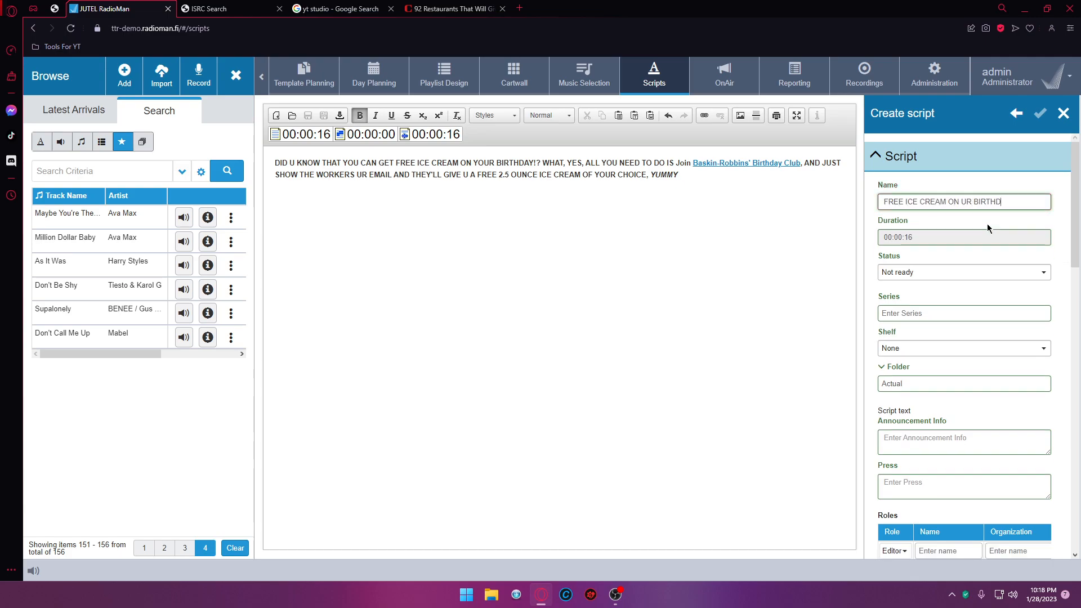
- Set the new script's status to Approved for broadcast and its shelf to Entertainment
{"action": "left_click", "coordinate": [951, 274]}
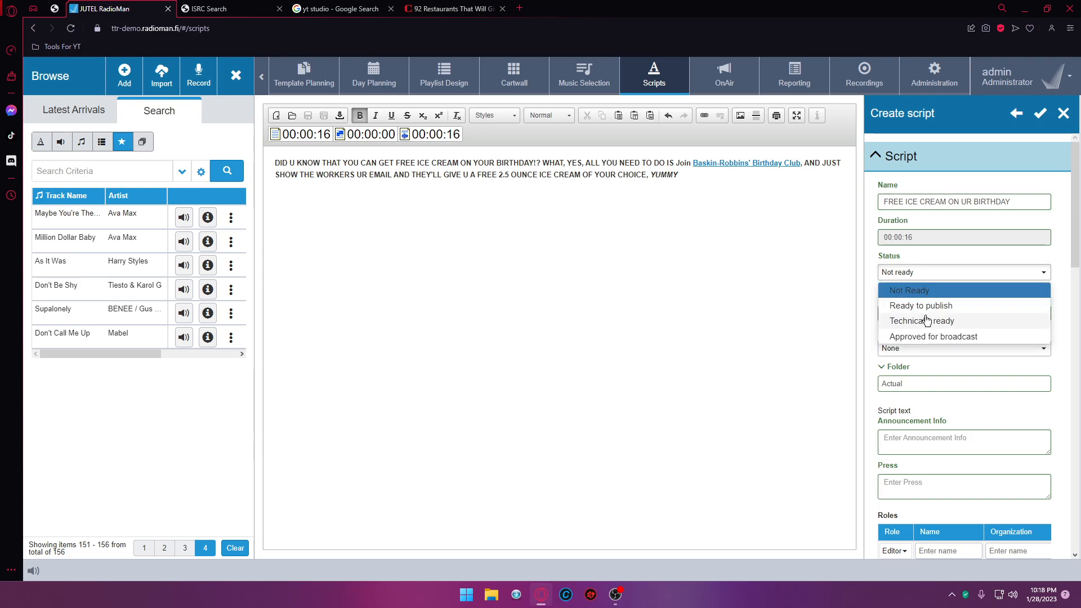
{"action": "left_click", "coordinate": [923, 305]}
{"action": "left_click", "coordinate": [928, 275]}
{"action": "left_click", "coordinate": [934, 336]}
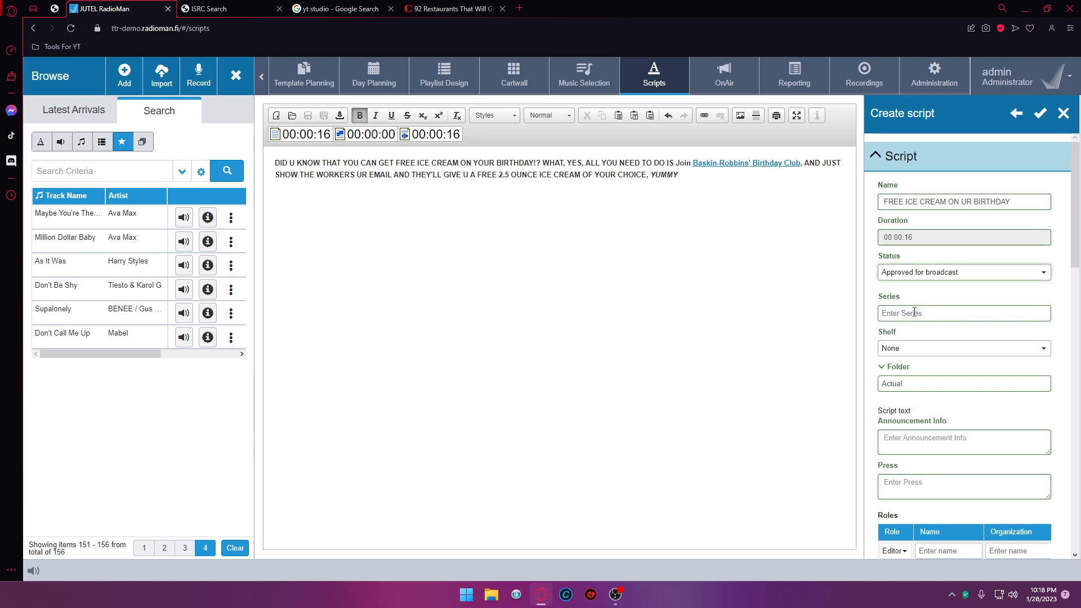
{"action": "left_click", "coordinate": [913, 350]}
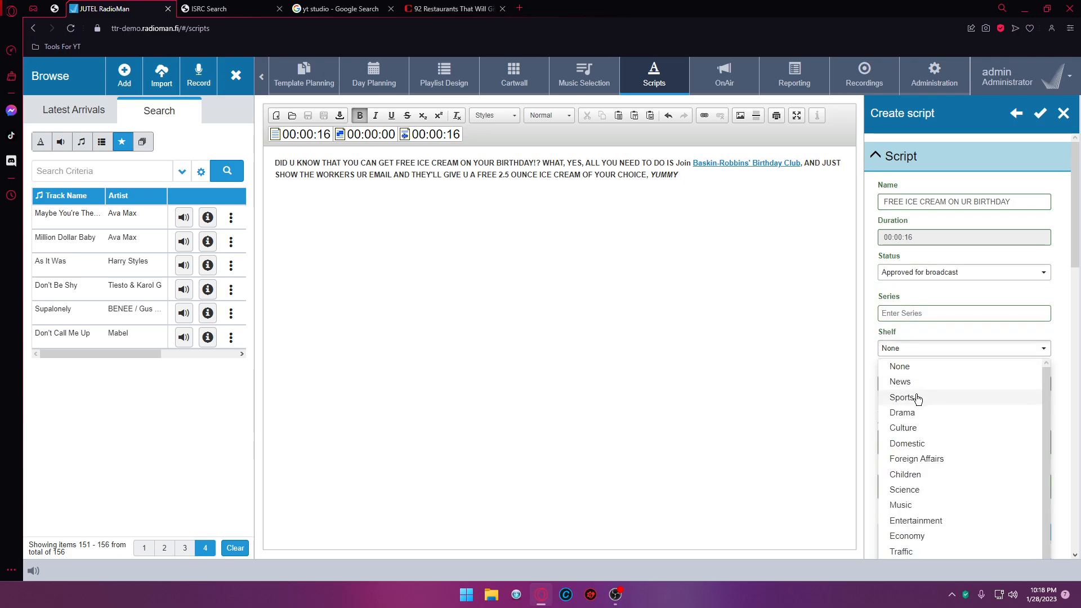
{"action": "scroll", "coordinate": [929, 484], "scroll_direction": "down", "scroll_amount": 2}
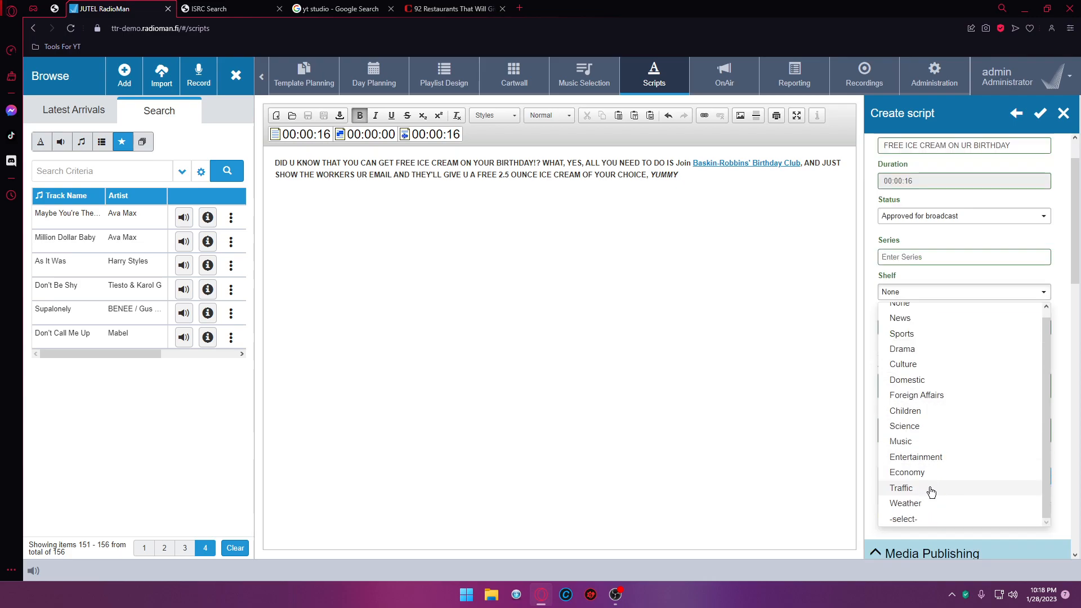
{"action": "left_click", "coordinate": [924, 457]}
- Look through the available folders for the script and apply the empty folder filter
{"action": "left_click", "coordinate": [964, 332]}
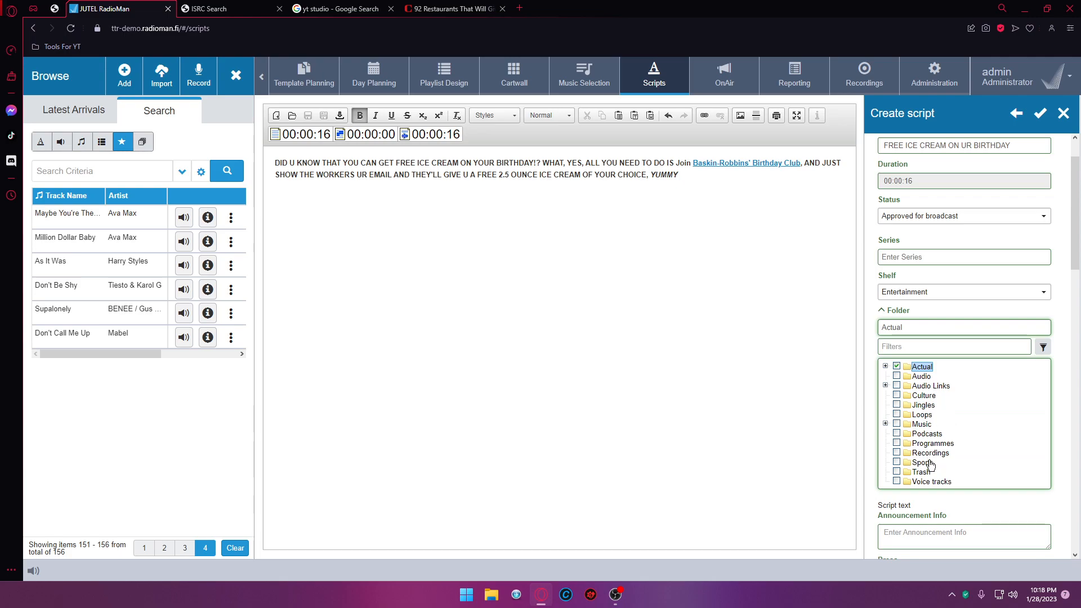
{"action": "scroll", "coordinate": [931, 465], "scroll_direction": "down", "scroll_amount": 1}
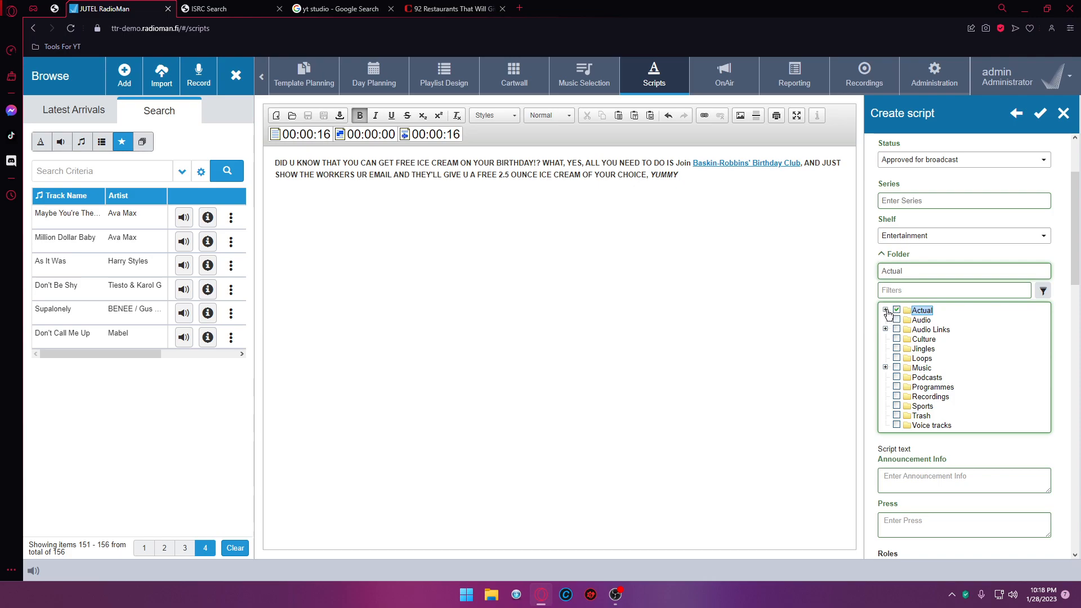
{"action": "left_click", "coordinate": [818, 291]}
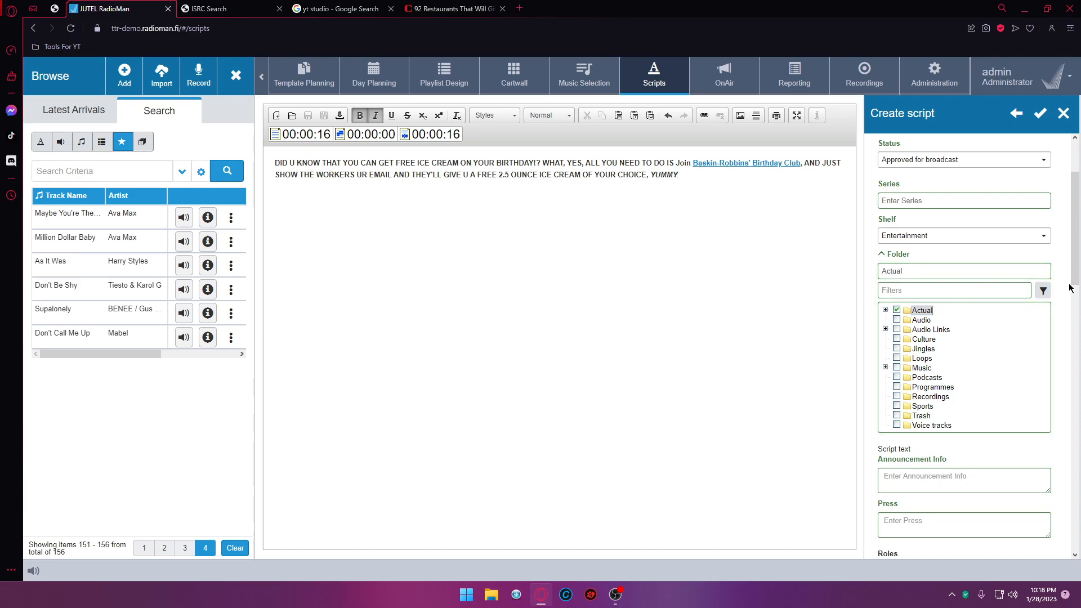
{"action": "left_click", "coordinate": [1043, 292]}
{"action": "left_click", "coordinate": [927, 366]}
- Copy the script's name into the Announcement Info
{"action": "scroll", "coordinate": [934, 316], "scroll_direction": "up", "scroll_amount": 1}
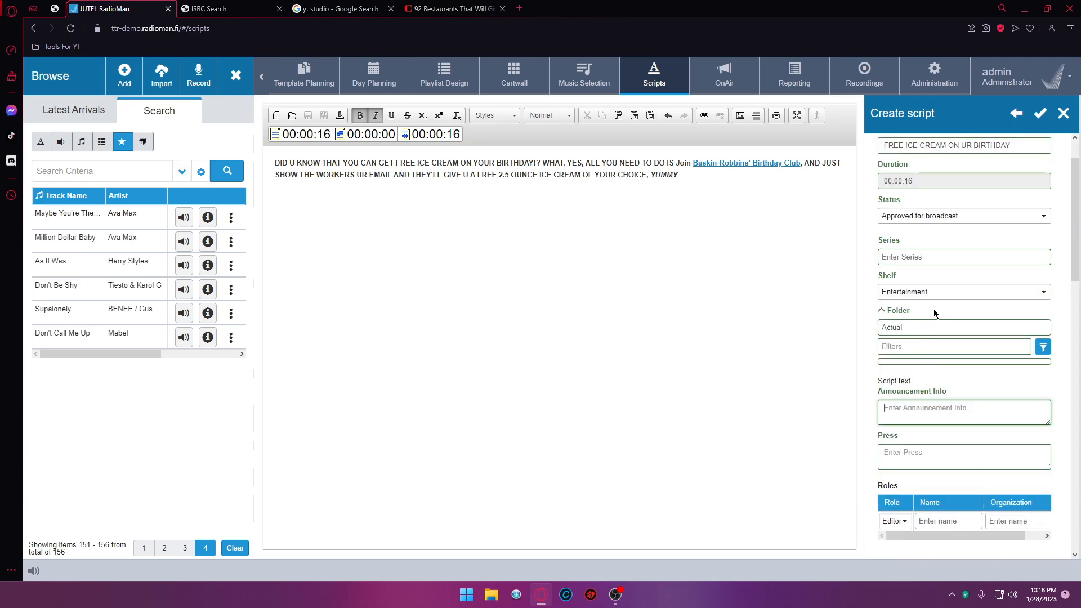
{"action": "scroll", "coordinate": [939, 219], "scroll_direction": "up", "scroll_amount": 1}
{"action": "triple_click", "coordinate": [938, 205]}
{"action": "key", "text": "ctrl+c"}
{"action": "left_click", "coordinate": [918, 470]}
{"action": "key", "text": "ctrl+v"}
- Set the script's role to Presenter and assign RM6 Admin User to it
{"action": "scroll", "coordinate": [927, 412], "scroll_direction": "down", "scroll_amount": 4}
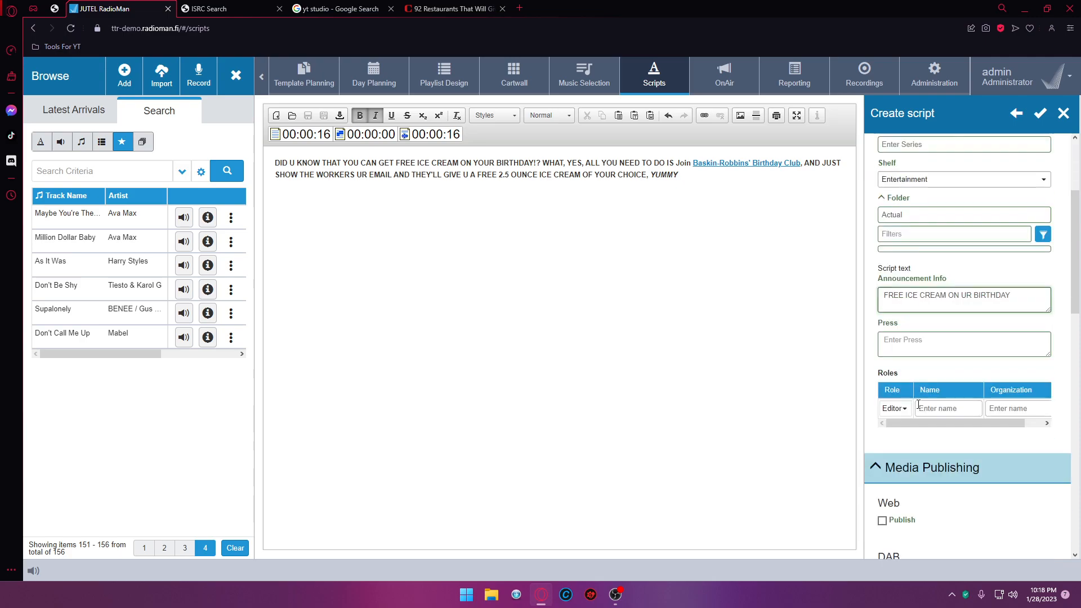
{"action": "left_click", "coordinate": [904, 353]}
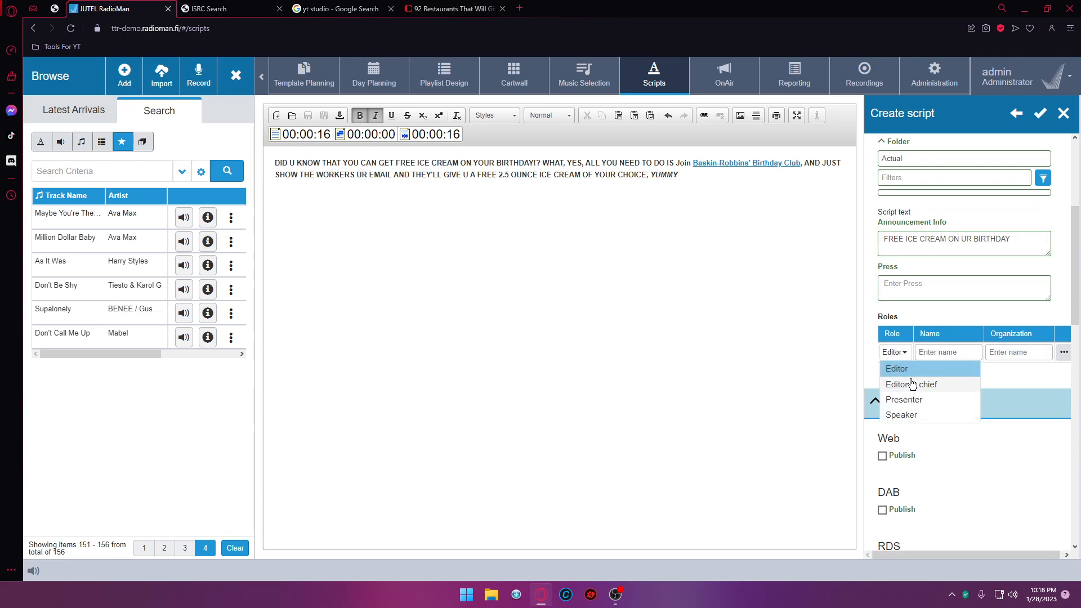
{"action": "left_click", "coordinate": [903, 394]}
{"action": "left_click", "coordinate": [977, 353]}
{"action": "type", "text": "AUDI"}
{"action": "key", "text": "BackSpace"}
{"action": "key", "text": "BackSpace"}
{"action": "key", "text": "BackSpace"}
{"action": "key", "text": "BackSpace"}
{"action": "type", "text": "ADMIN"}
{"action": "left_click", "coordinate": [958, 368]}
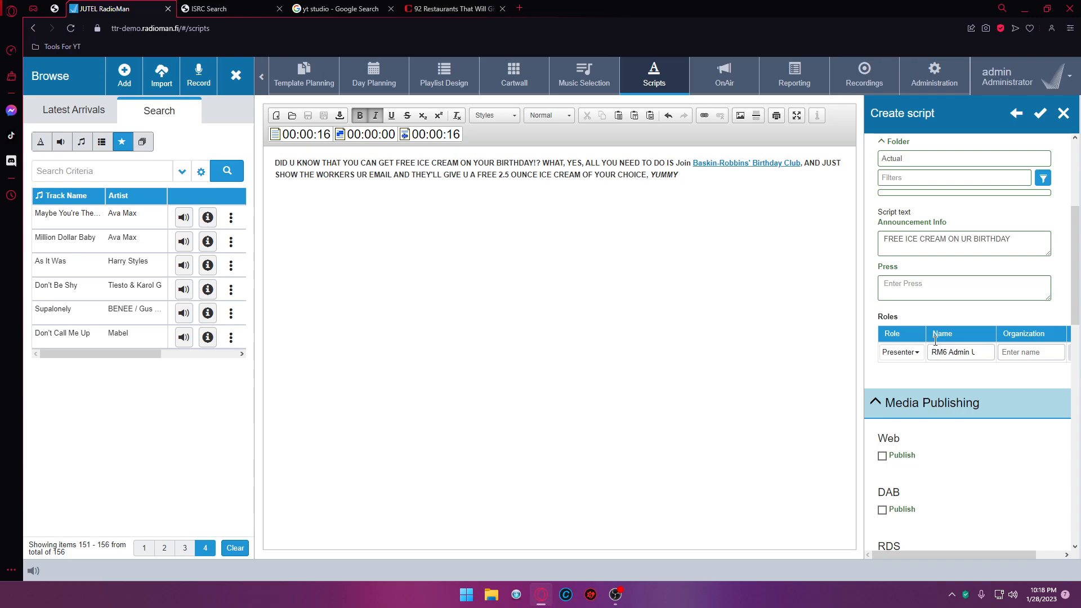
- Set the script's format to Hosted (Hosted show) in the script details
{"action": "scroll", "coordinate": [929, 338], "scroll_direction": "down", "scroll_amount": 10}
{"action": "scroll", "coordinate": [914, 332], "scroll_direction": "down", "scroll_amount": 4}
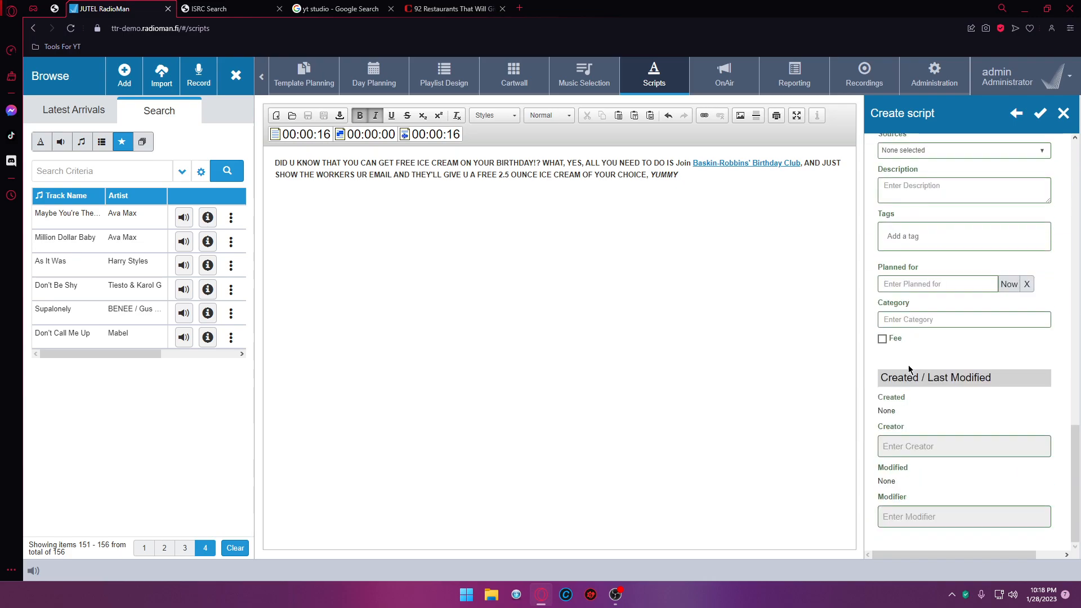
{"action": "scroll", "coordinate": [912, 360], "scroll_direction": "up", "scroll_amount": 6}
{"action": "left_click", "coordinate": [917, 300]}
{"action": "scroll", "coordinate": [921, 361], "scroll_direction": "down", "scroll_amount": 4}
{"action": "scroll", "coordinate": [922, 361], "scroll_direction": "up", "scroll_amount": 4}
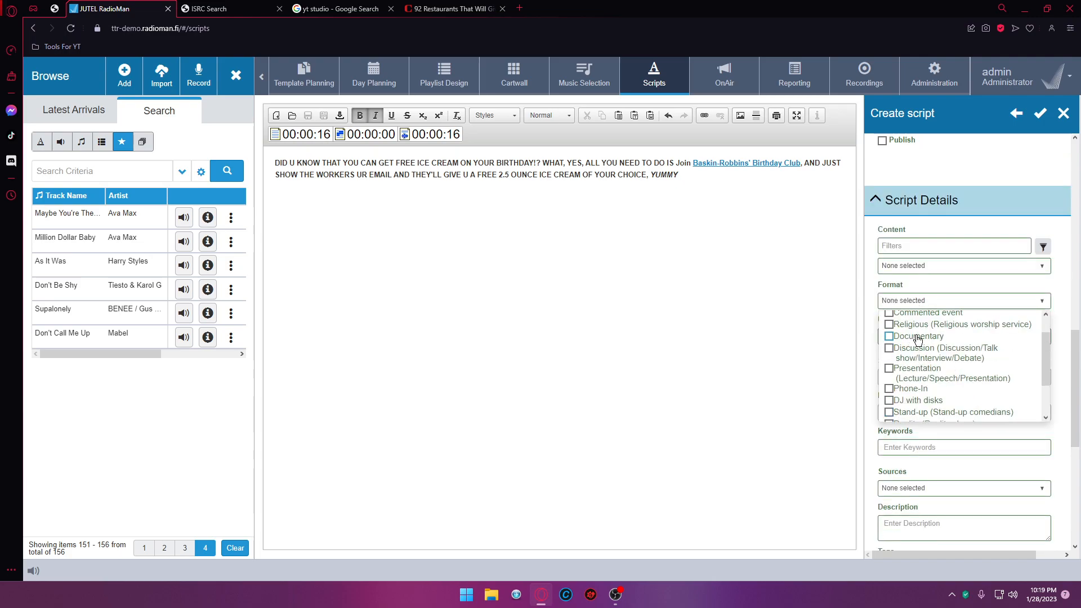
{"action": "scroll", "coordinate": [917, 338], "scroll_direction": "up", "scroll_amount": 2}
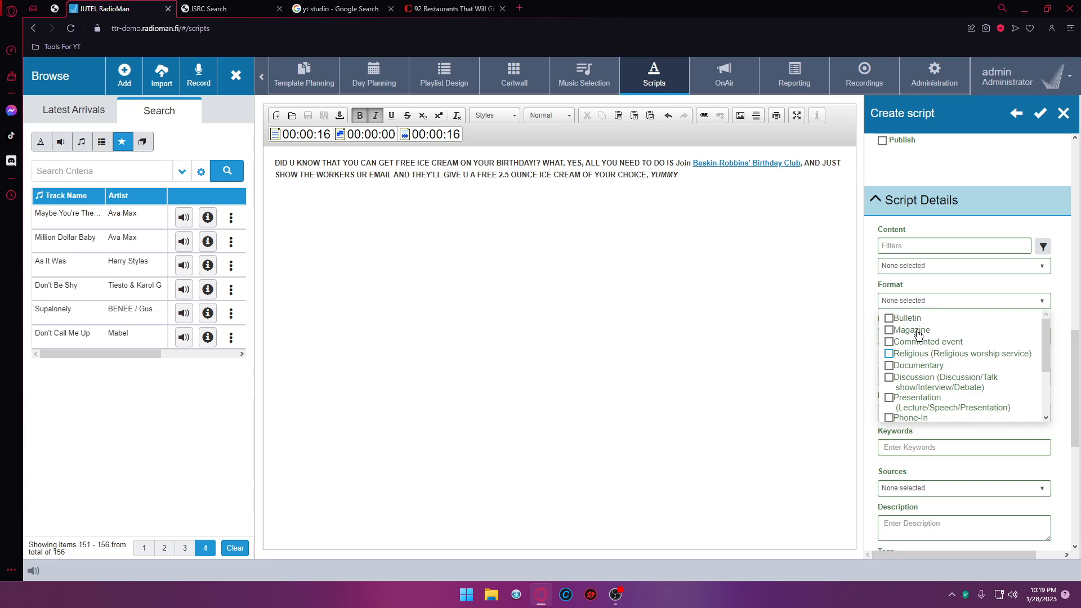
{"action": "scroll", "coordinate": [917, 338], "scroll_direction": "down", "scroll_amount": 3}
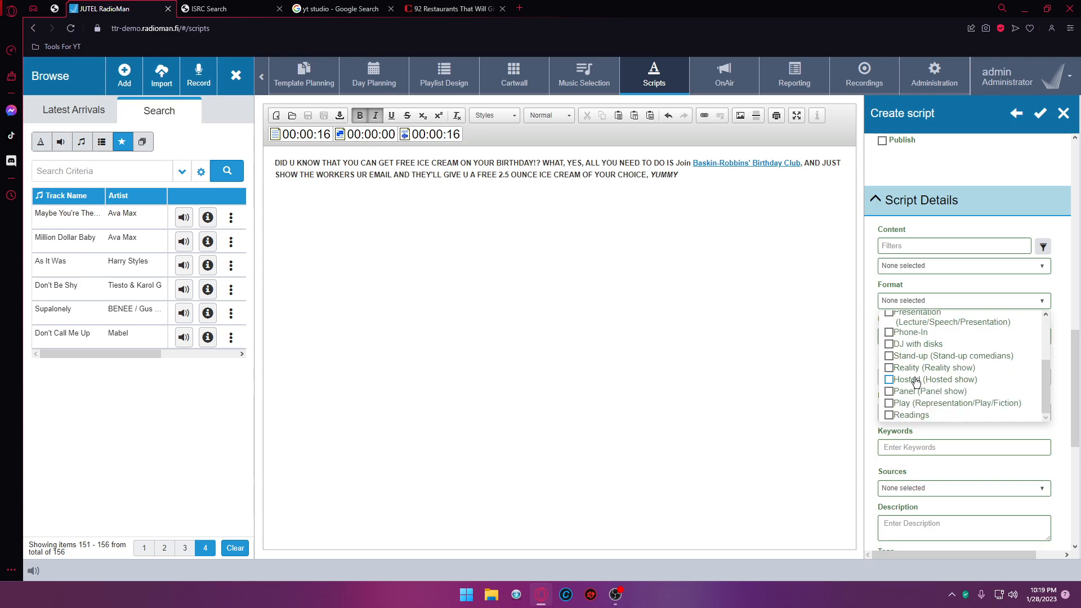
{"action": "scroll", "coordinate": [916, 402], "scroll_direction": "down", "scroll_amount": 2}
{"action": "scroll", "coordinate": [918, 363], "scroll_direction": "up", "scroll_amount": 1}
{"action": "scroll", "coordinate": [949, 340], "scroll_direction": "up", "scroll_amount": 1}
{"action": "scroll", "coordinate": [933, 396], "scroll_direction": "up", "scroll_amount": 1}
{"action": "scroll", "coordinate": [931, 363], "scroll_direction": "up", "scroll_amount": 1}
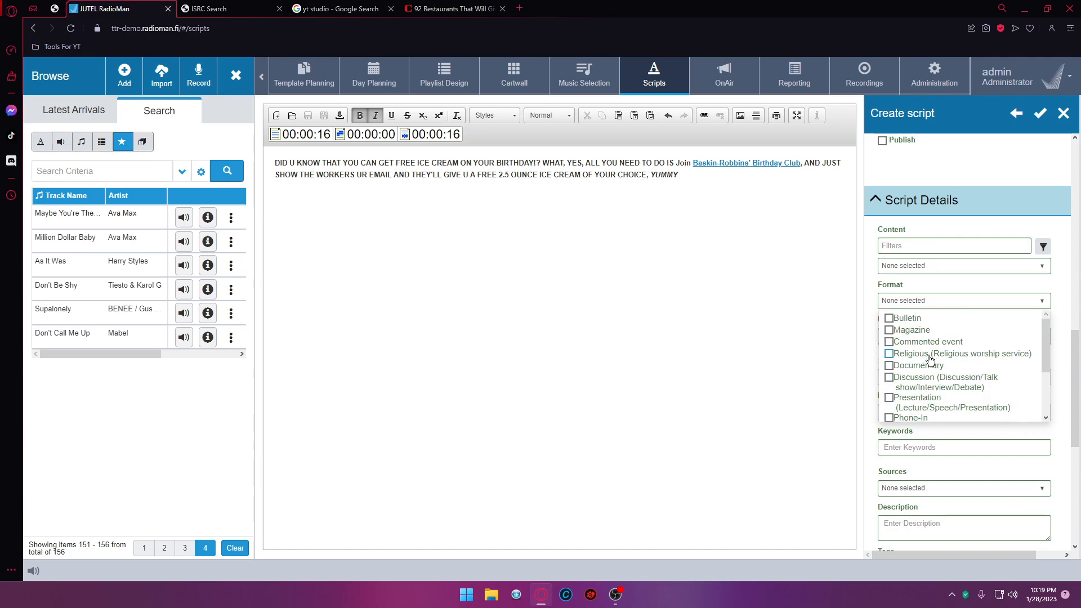
{"action": "left_click_drag", "start_coordinate": [1049, 352], "coordinate": [1048, 380]}
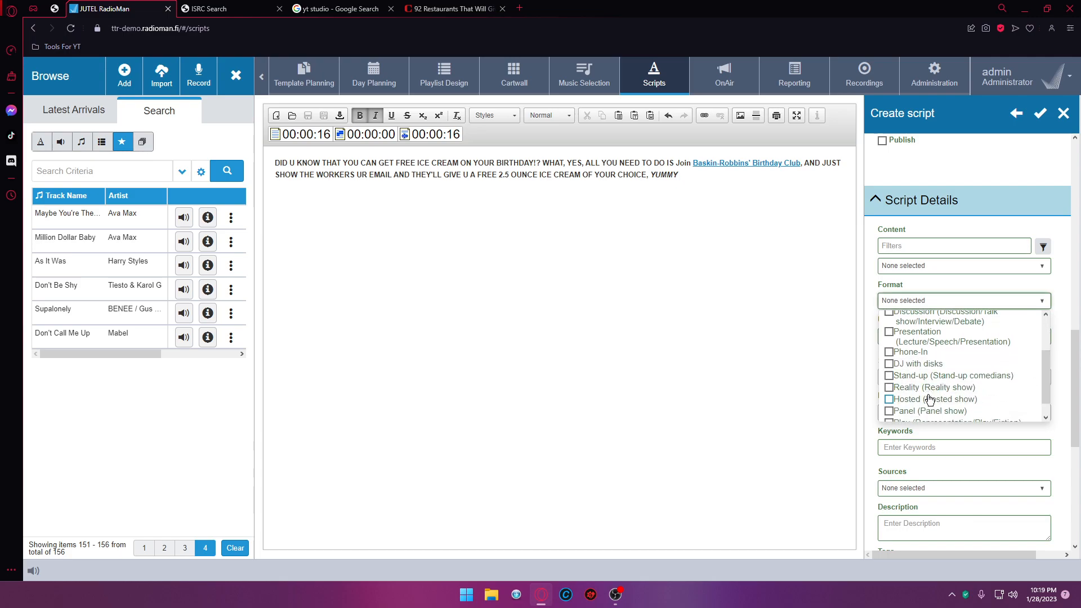
{"action": "left_click", "coordinate": [929, 399]}
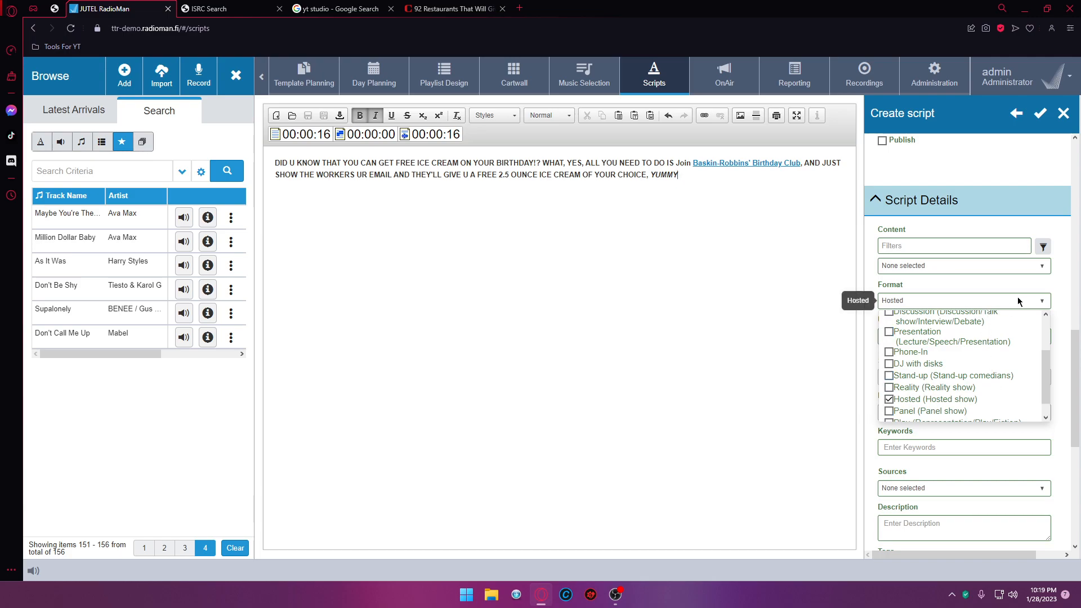
{"action": "left_click", "coordinate": [850, 295]}
{"action": "left_click", "coordinate": [907, 488]}
{"action": "scroll", "coordinate": [908, 488], "scroll_direction": "down", "scroll_amount": 2}
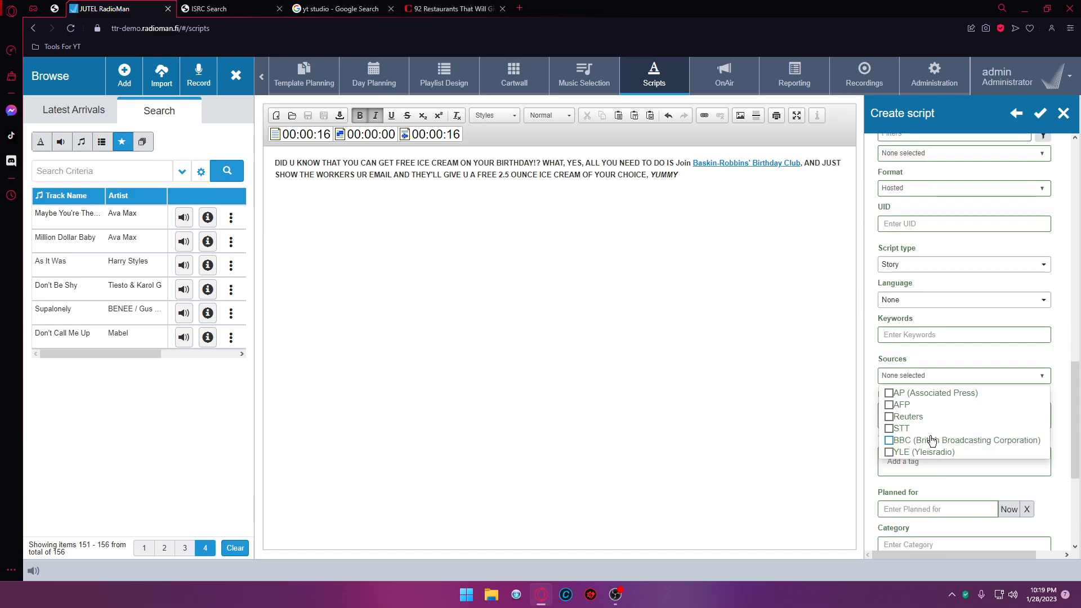
{"action": "left_click", "coordinate": [866, 418]}
{"action": "left_click", "coordinate": [924, 415]}
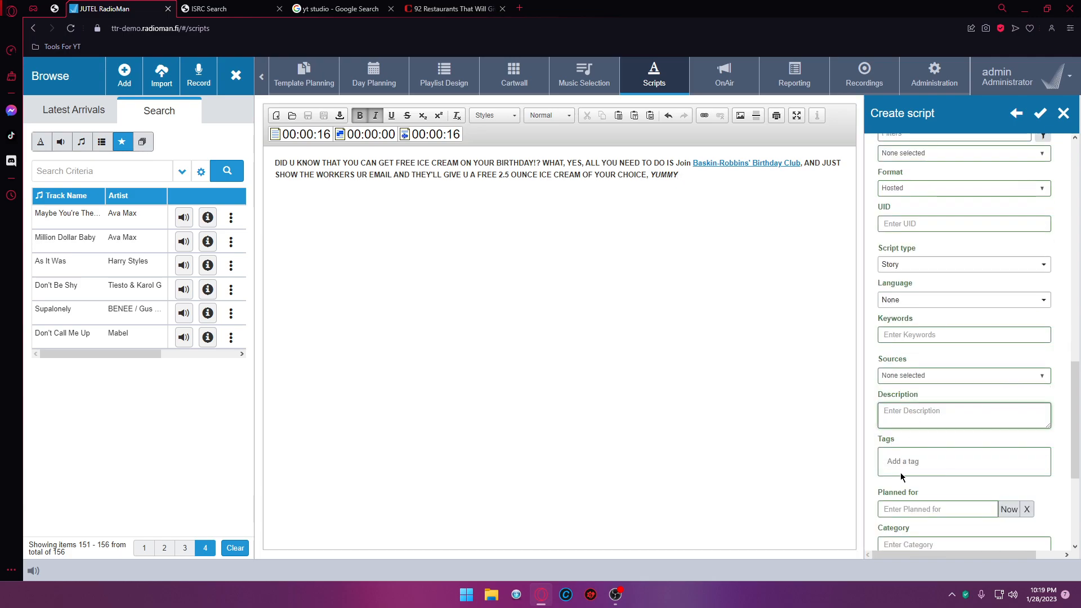
- Set the script's planned date to 01/28/2023
{"action": "scroll", "coordinate": [927, 414], "scroll_direction": "down", "scroll_amount": 3}
{"action": "left_click", "coordinate": [987, 338]}
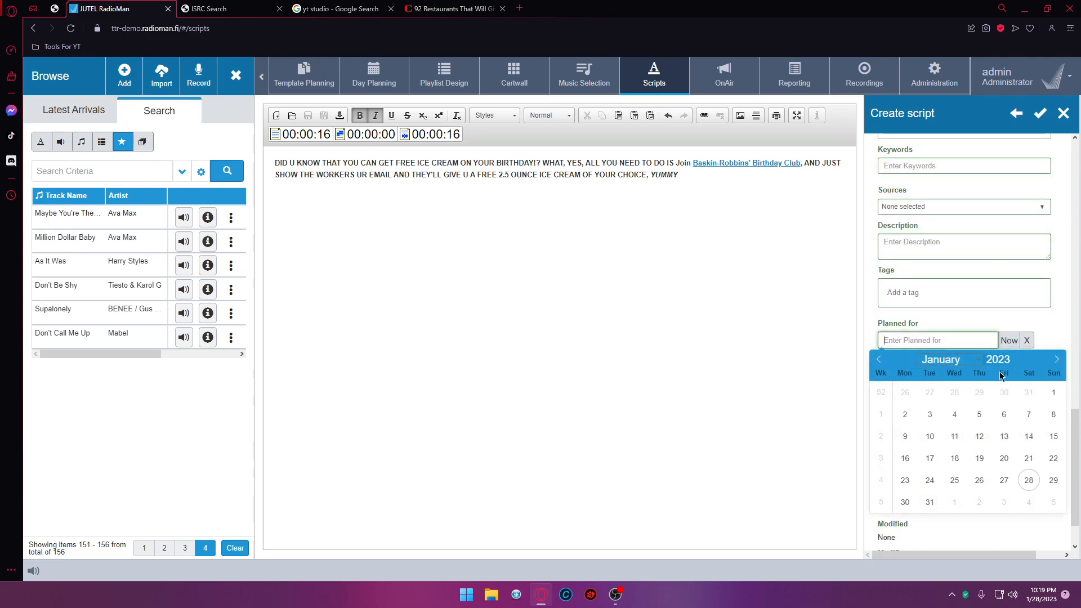
{"action": "left_click", "coordinate": [1026, 481]}
{"action": "left_click", "coordinate": [1009, 340]}
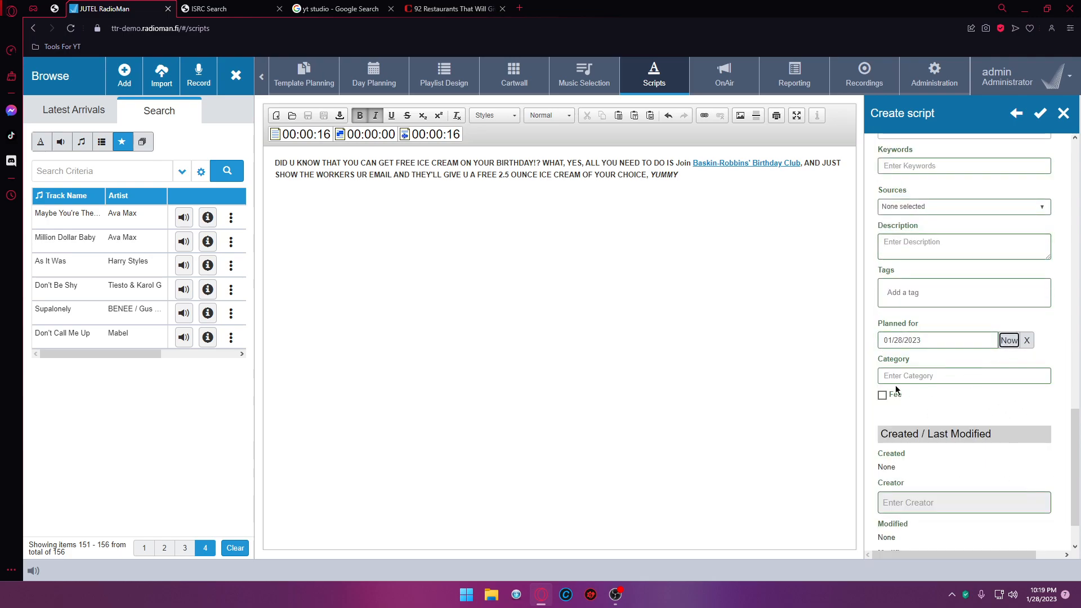
- Try to set the script's category to food
{"action": "left_click", "coordinate": [880, 378]}
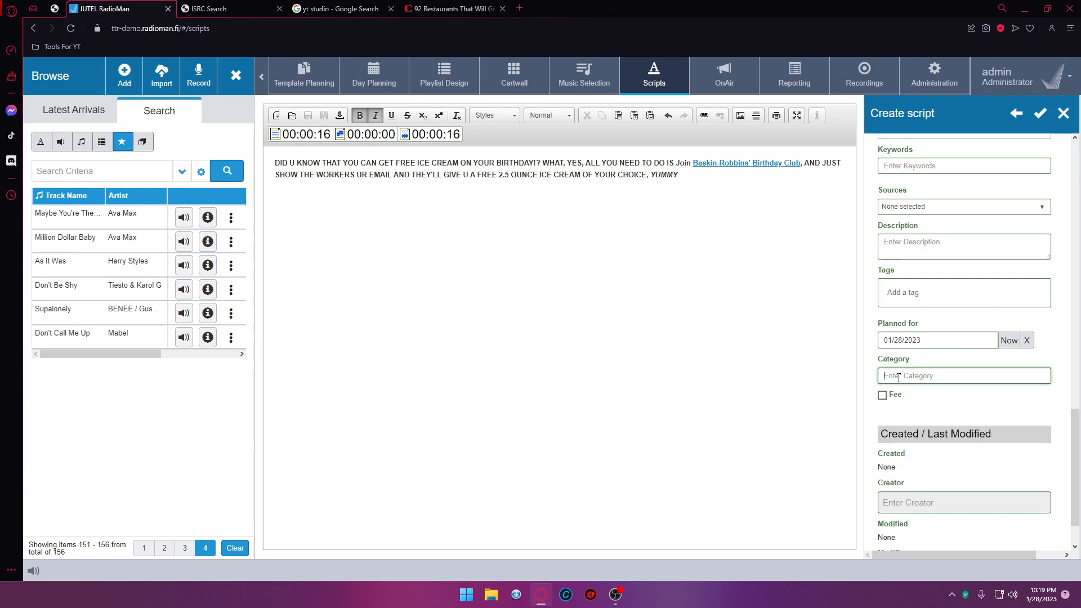
{"action": "type", "text": "IFOOD"}
{"action": "key", "text": "ctrl+a"}
{"action": "type", "text": "food"}
{"action": "key", "text": "BackSpace"}
{"action": "key", "text": "BackSpace"}
{"action": "key", "text": "BackSpace"}
{"action": "key", "text": "BackSpace"}
{"action": "type", "text": "food"}
{"action": "key", "text": "BackSpace"}
{"action": "key", "text": "BackSpace"}
{"action": "key", "text": "BackSpace"}
{"action": "key", "text": "BackSpace"}
{"action": "type", "text": "food"}
{"action": "key", "text": "BackSpace"}
{"action": "key", "text": "BackSpace"}
{"action": "key", "text": "BackSpace"}
{"action": "key", "text": "BackSpace"}
{"action": "type", "text": "FOOD"}
{"action": "key", "text": "BackSpace"}
{"action": "key", "text": "BackSpace"}
{"action": "key", "text": "BackSpace"}
{"action": "key", "text": "BackSpace"}
- Save the new script, review its saved properties and close them
{"action": "scroll", "coordinate": [920, 412], "scroll_direction": "down", "scroll_amount": 1}
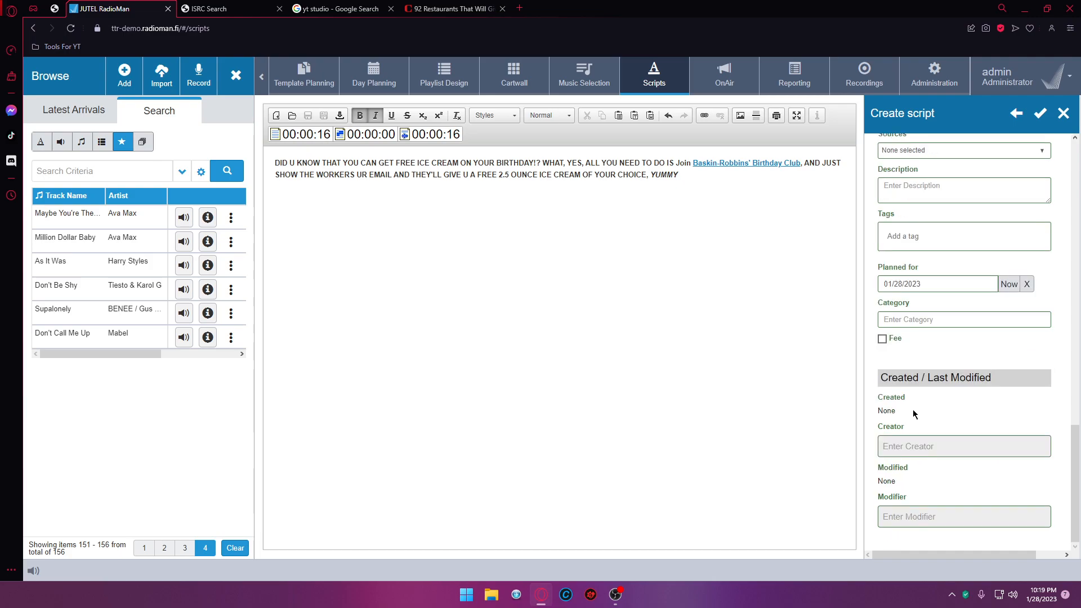
{"action": "scroll", "coordinate": [911, 443], "scroll_direction": "up", "scroll_amount": 20}
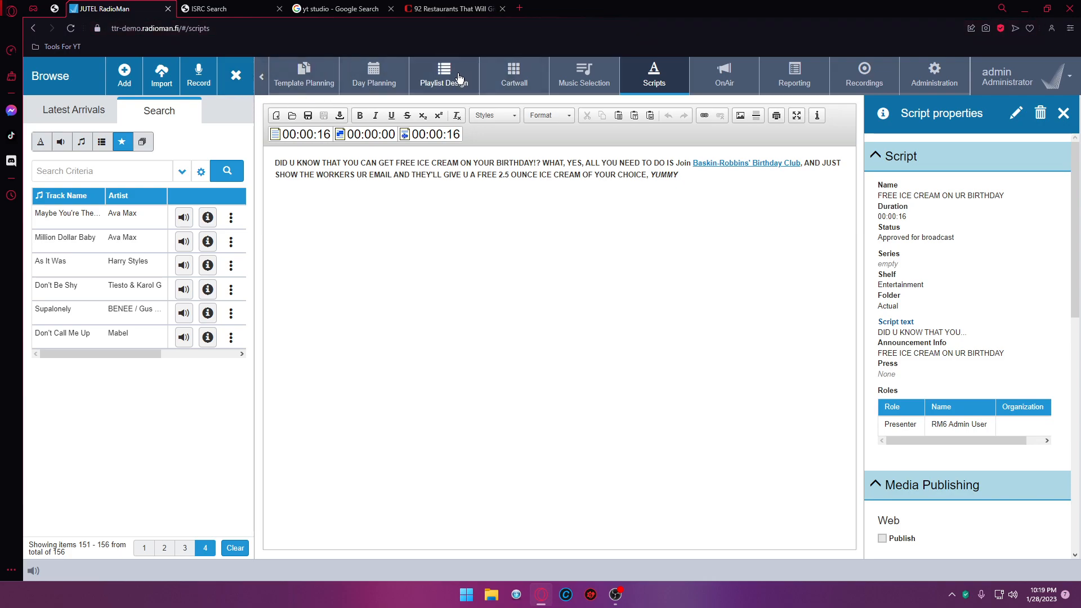
{"action": "scroll", "coordinate": [975, 294], "scroll_direction": "down", "scroll_amount": 10}
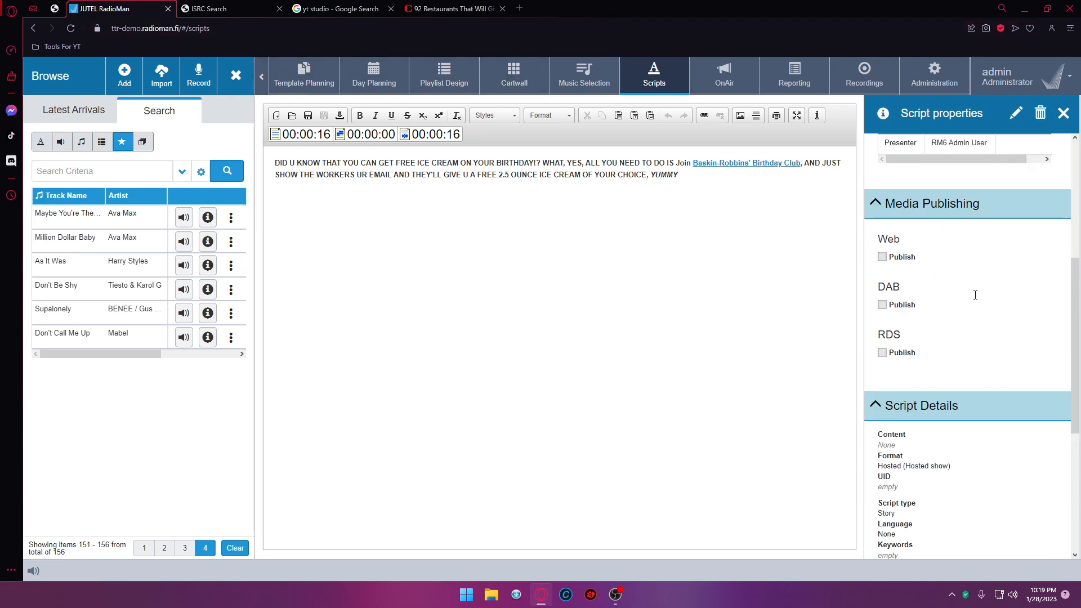
{"action": "scroll", "coordinate": [1075, 145], "scroll_direction": "up", "scroll_amount": 6}
{"action": "left_click", "coordinate": [1063, 114]}
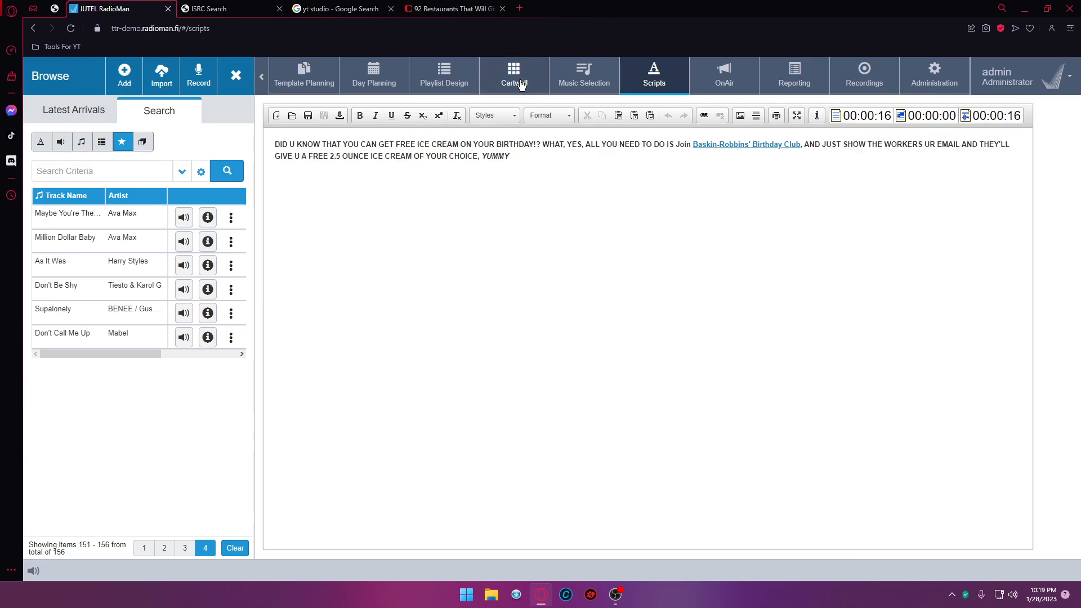
- Insert the free ice cream script from the latest arrivals into the EmilsDJShow playlist, between Don't Be Shy and Don't Call Me Up
{"action": "left_click", "coordinate": [446, 79]}
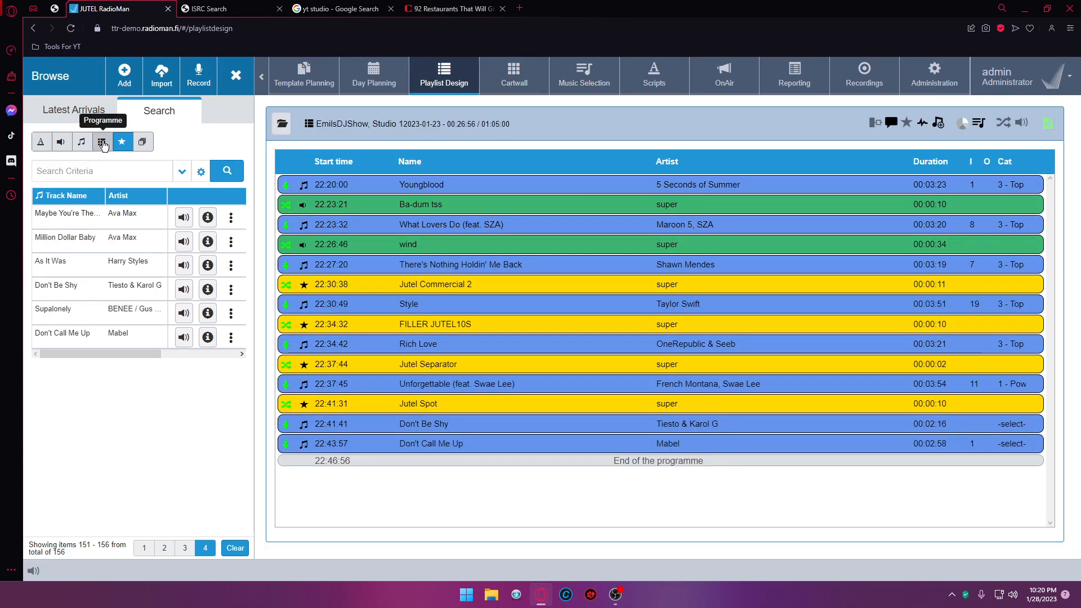
{"action": "left_click", "coordinate": [41, 143]}
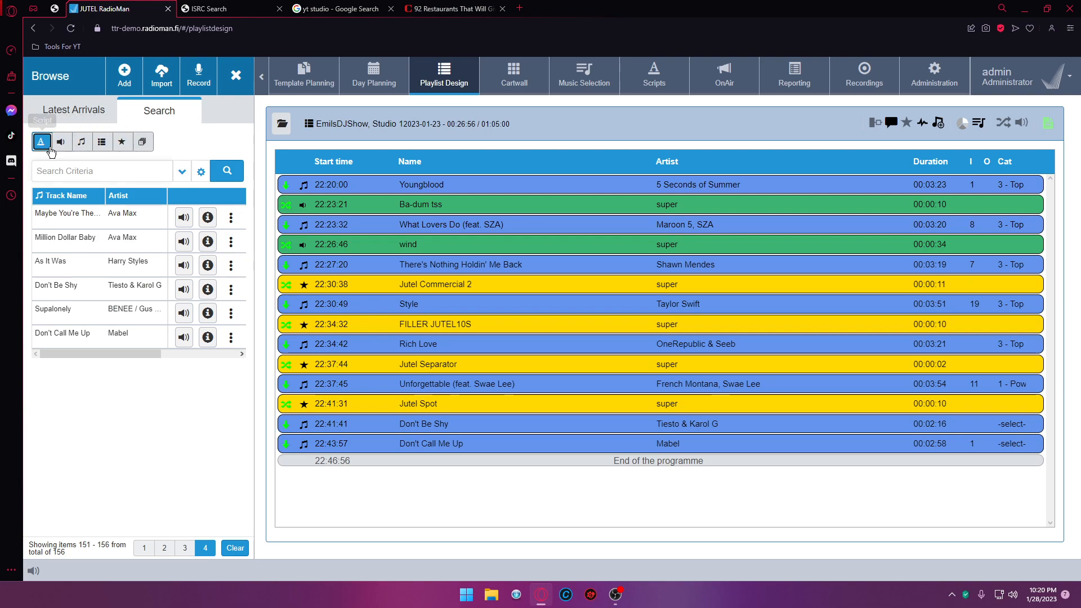
{"action": "left_click", "coordinate": [180, 169]}
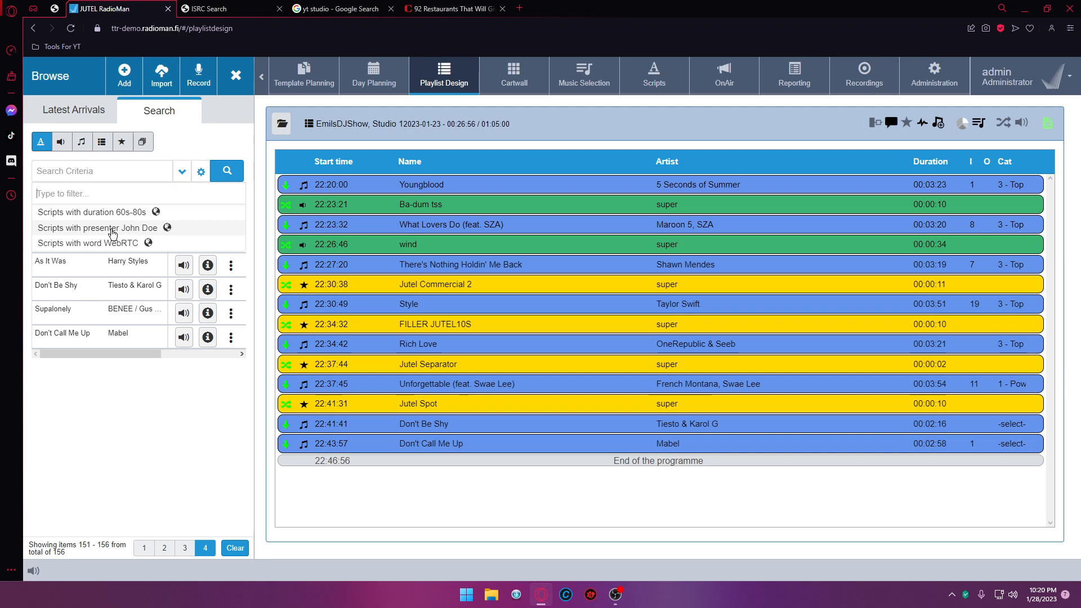
{"action": "left_click", "coordinate": [158, 169]}
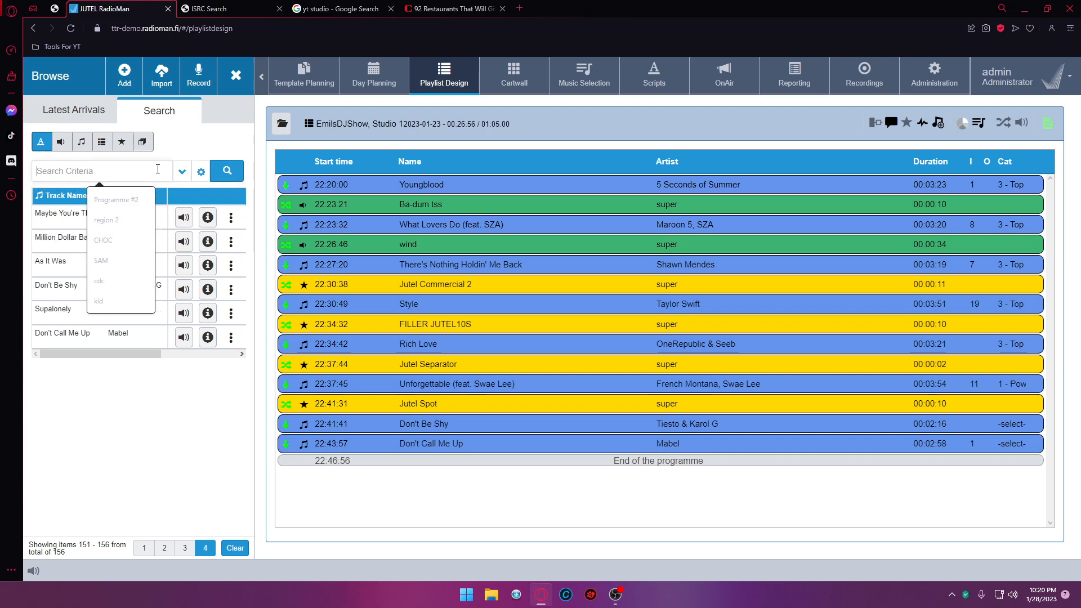
{"action": "left_click", "coordinate": [74, 110]}
{"action": "left_click", "coordinate": [169, 115]}
{"action": "left_click", "coordinate": [87, 111]}
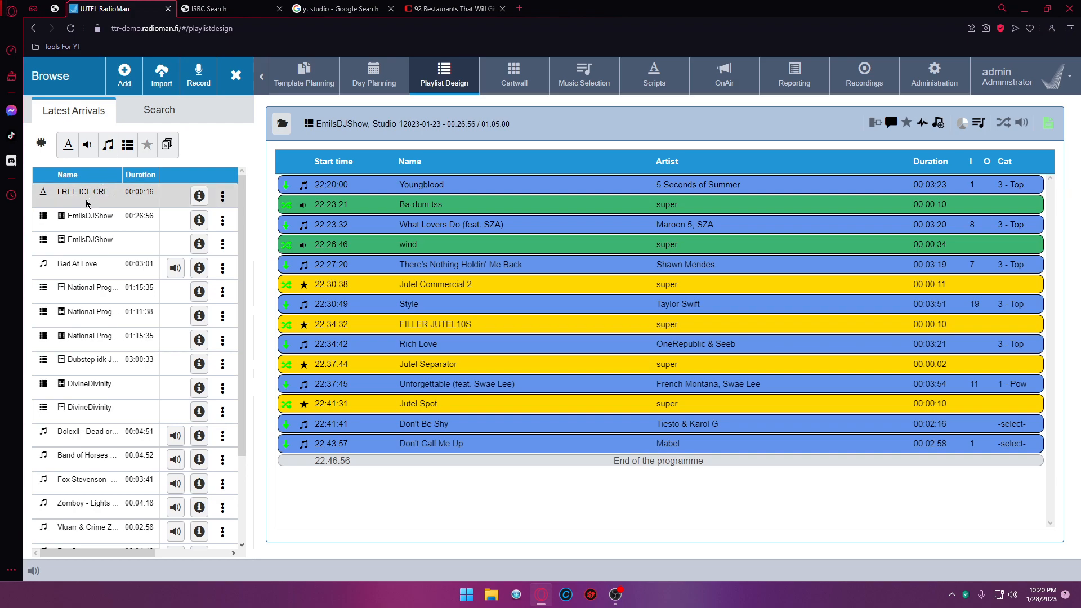
{"action": "left_click_drag", "start_coordinate": [202, 246], "coordinate": [332, 430]}
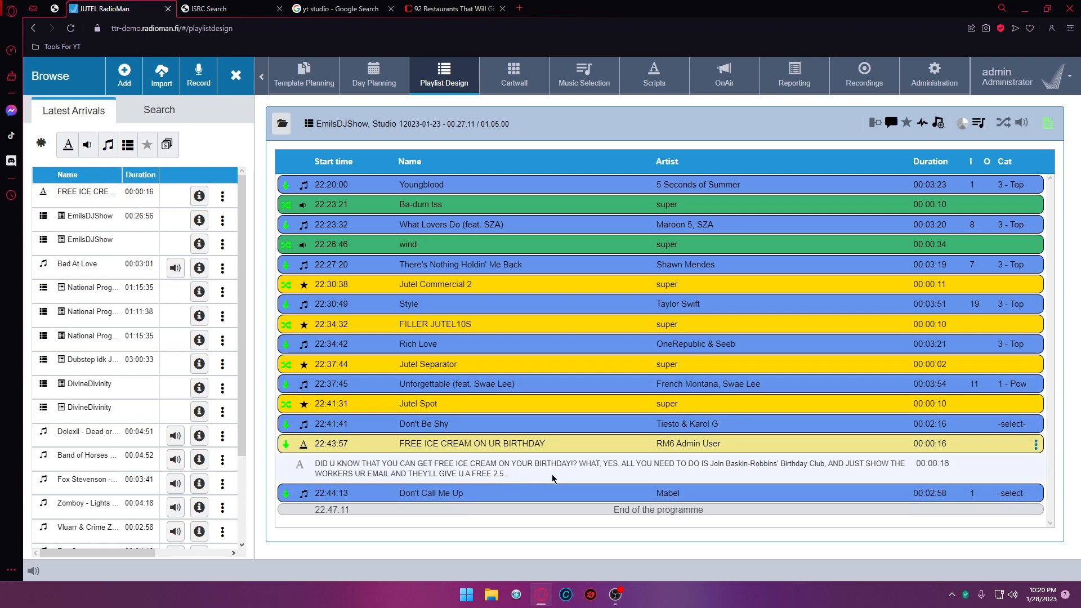
- Look through the latest arrivals, and run the saved music searches for the Power category and the Top 40 category with duration 3m-4m
{"action": "scroll", "coordinate": [123, 426], "scroll_direction": "down", "scroll_amount": 2}
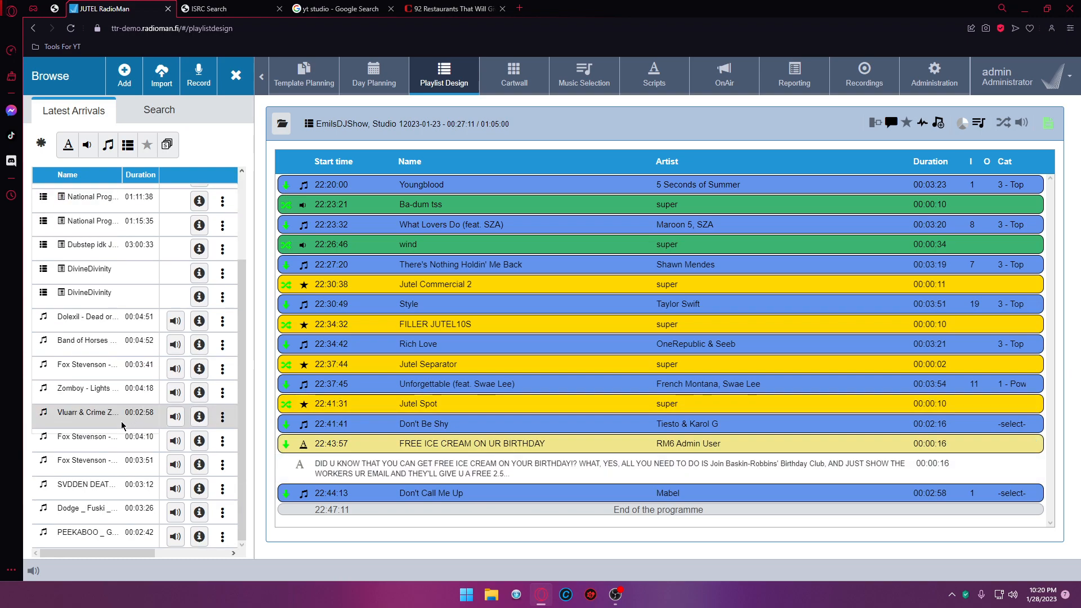
{"action": "scroll", "coordinate": [102, 478], "scroll_direction": "up", "scroll_amount": 2}
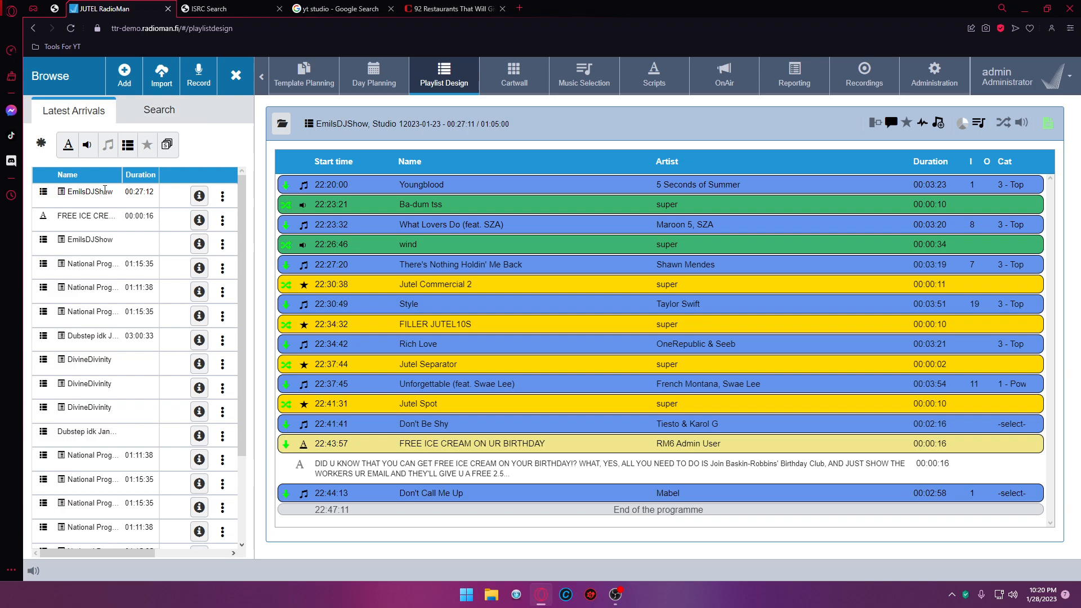
{"action": "left_click", "coordinate": [144, 116]}
{"action": "left_click", "coordinate": [84, 143]}
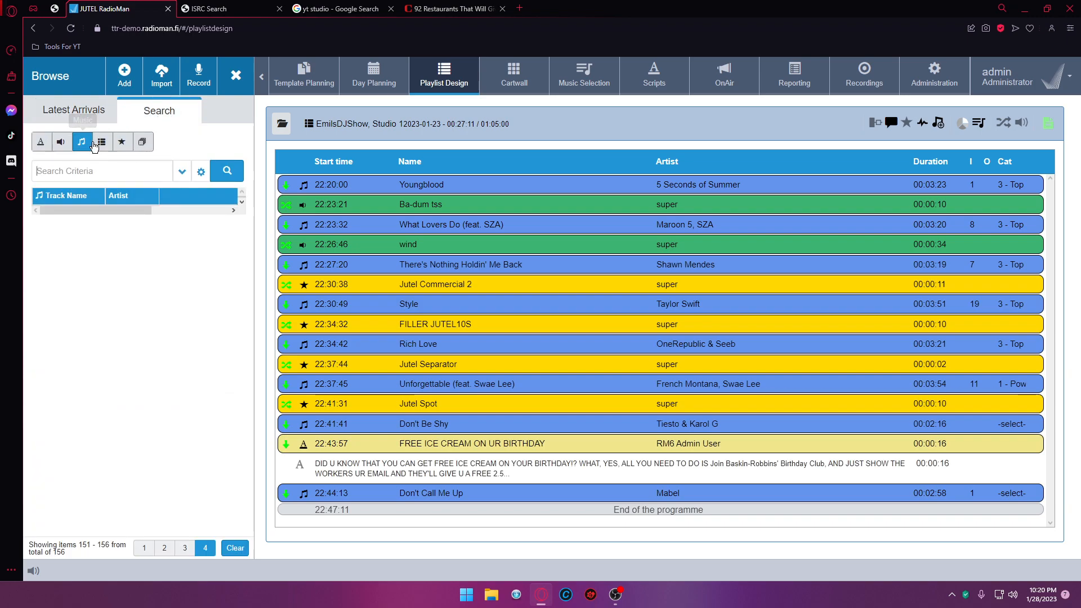
{"action": "left_click", "coordinate": [182, 171]}
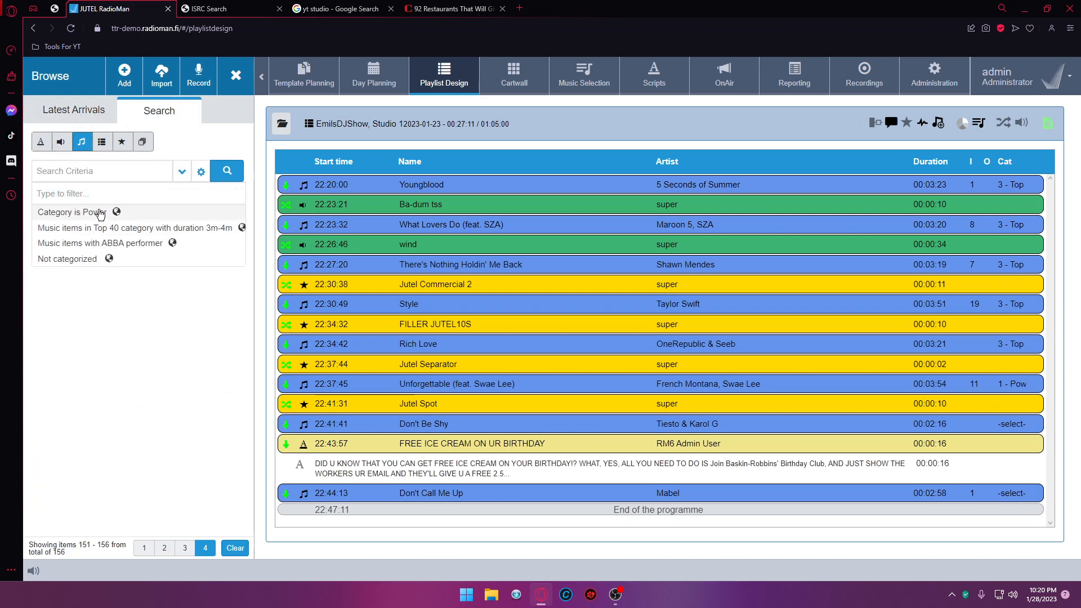
{"action": "left_click", "coordinate": [98, 213]}
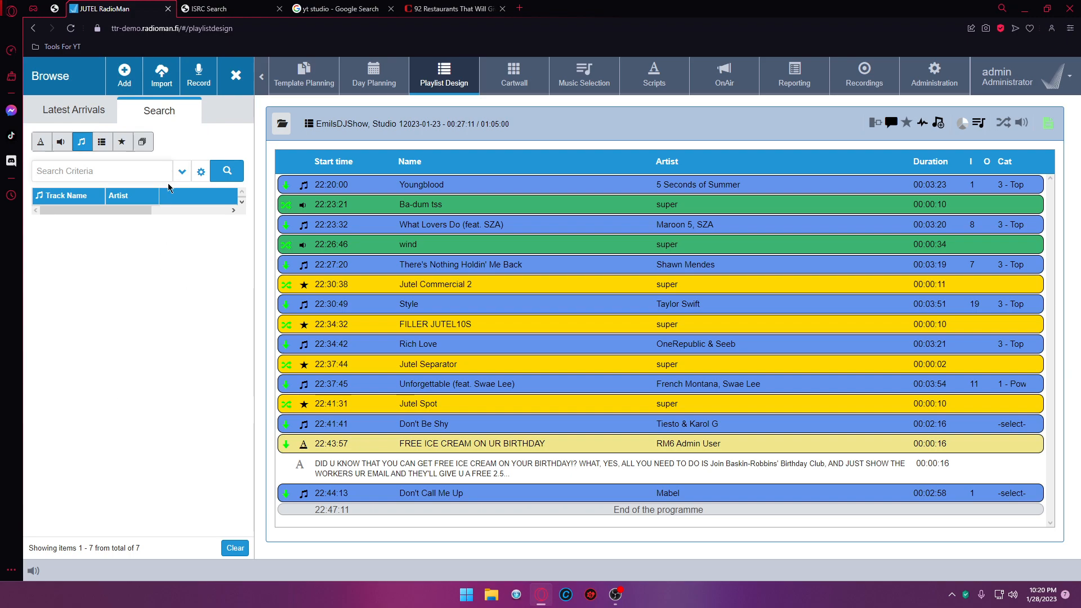
{"action": "left_click", "coordinate": [182, 171]}
{"action": "left_click", "coordinate": [169, 225]}
- Rerun the saved Category is Power music search and clear its results
{"action": "left_click", "coordinate": [82, 111]}
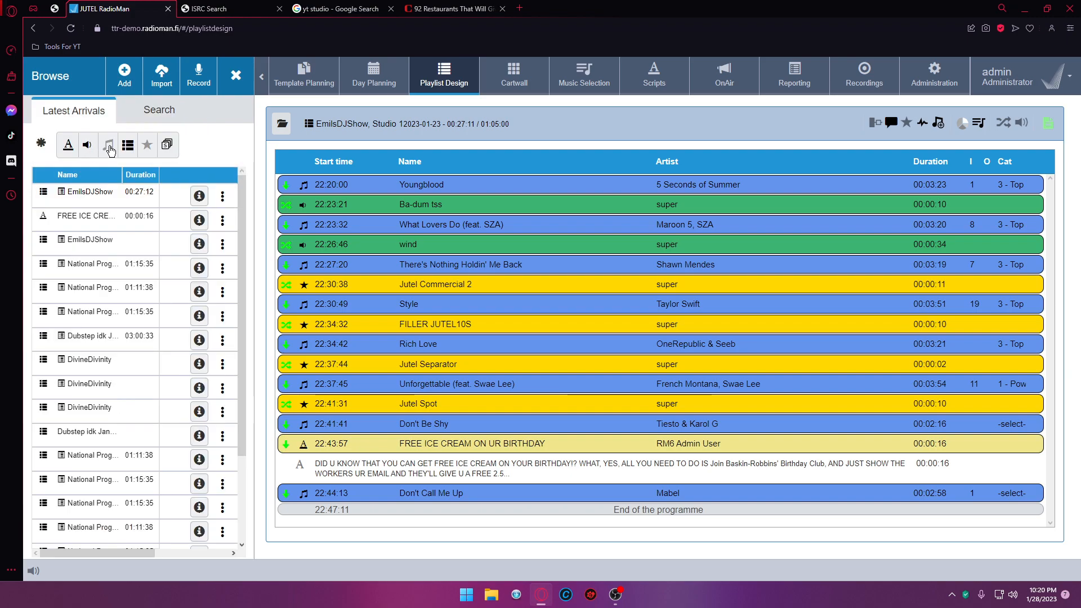
{"action": "left_click", "coordinate": [144, 117]}
{"action": "left_click", "coordinate": [182, 172]}
{"action": "left_click", "coordinate": [99, 209]}
{"action": "left_click", "coordinate": [151, 173]}
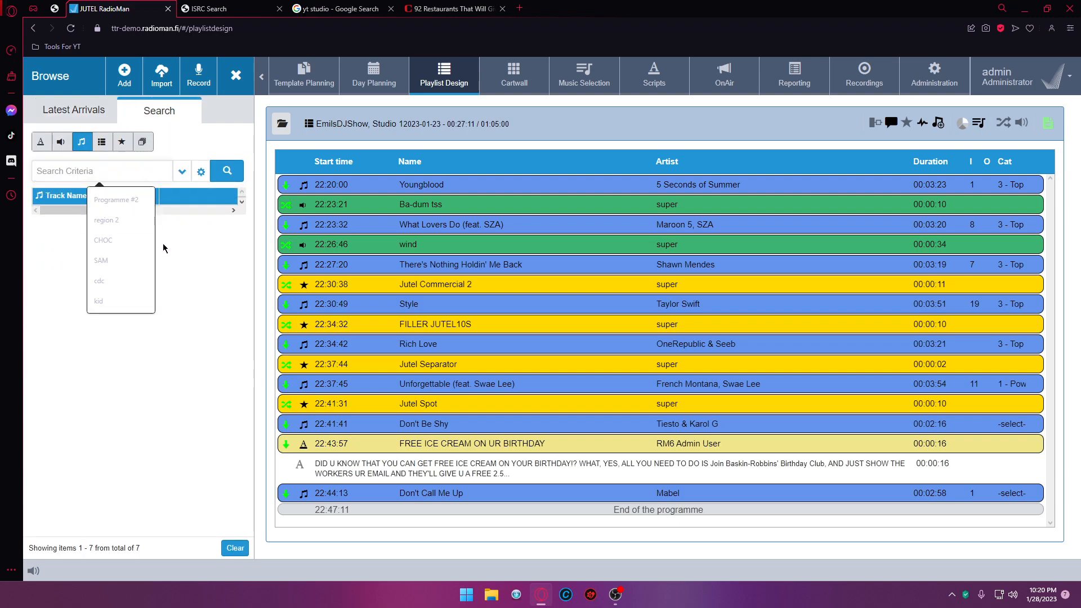
{"action": "left_click", "coordinate": [233, 549]}
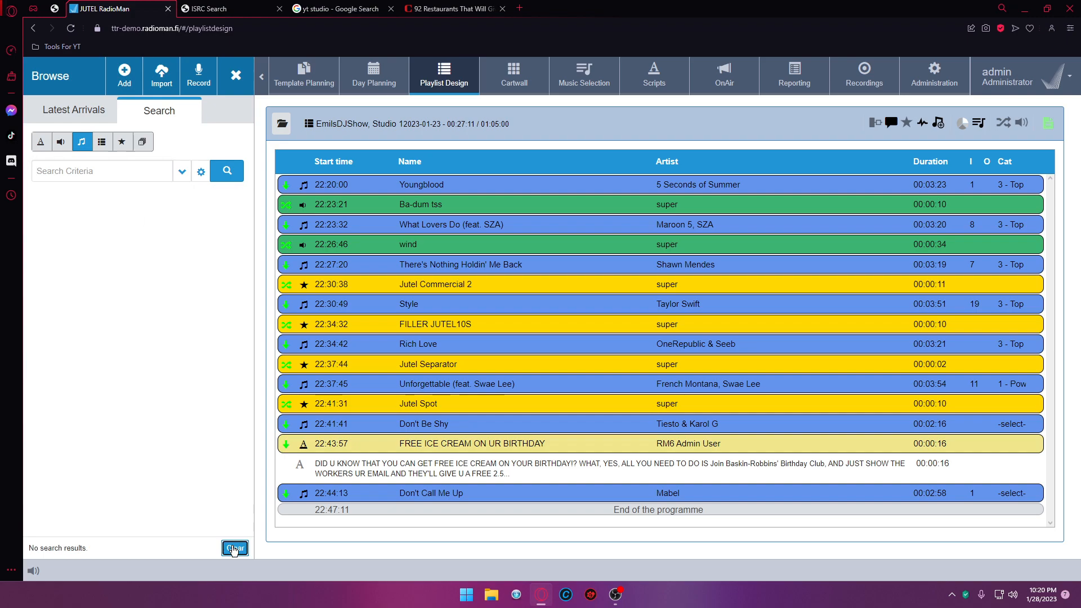
- Run the saved music searches for ABBA as performer and for the Power category
{"action": "left_click", "coordinate": [182, 171]}
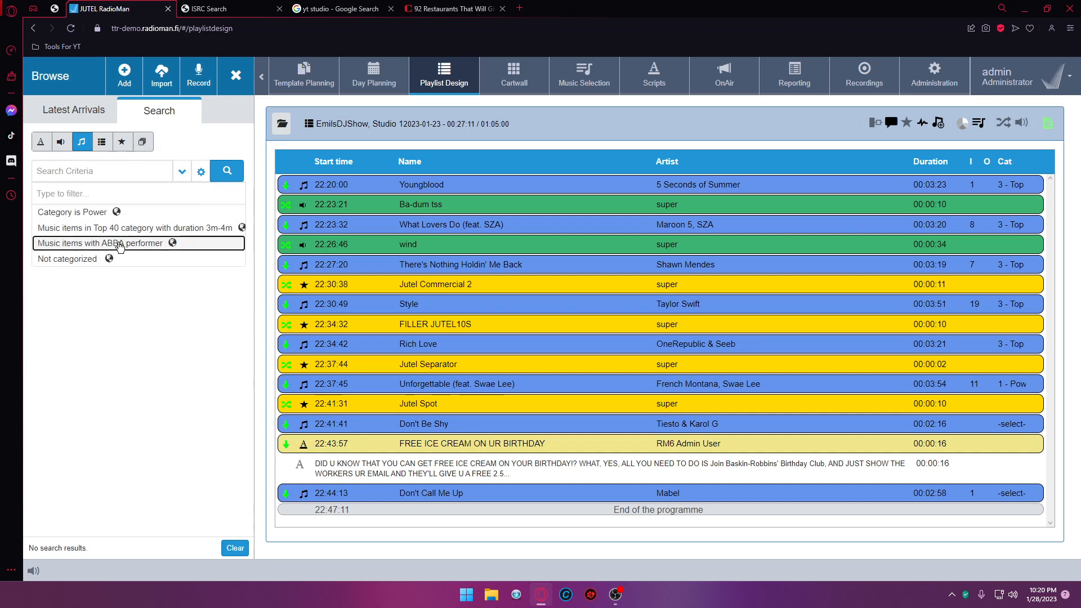
{"action": "left_click", "coordinate": [90, 239]}
{"action": "left_click", "coordinate": [183, 175]}
{"action": "left_click", "coordinate": [62, 210]}
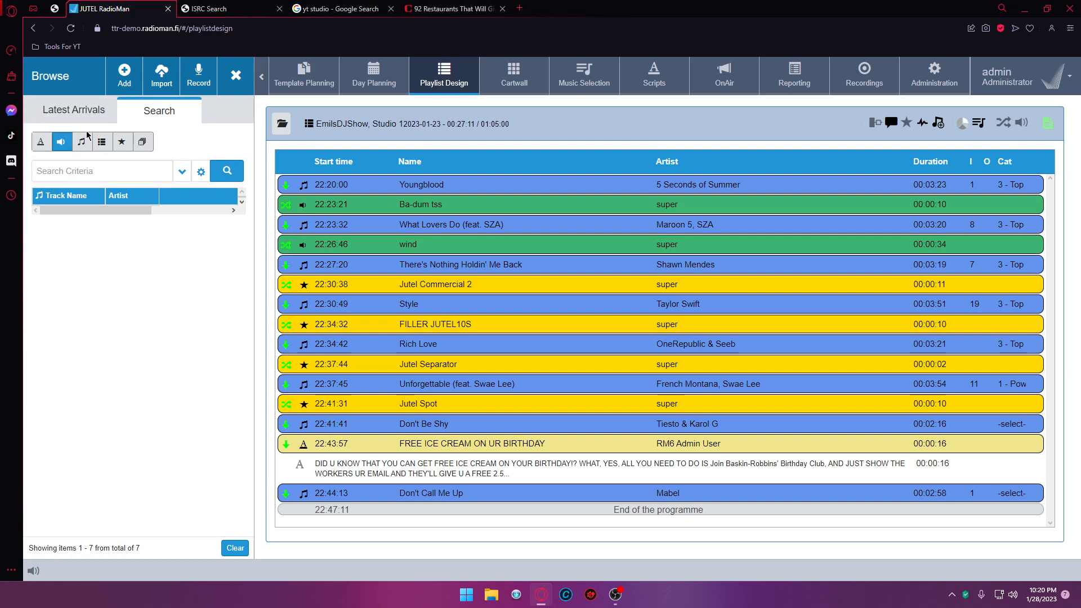
{"action": "left_click", "coordinate": [72, 110]}
{"action": "left_click", "coordinate": [159, 111]}
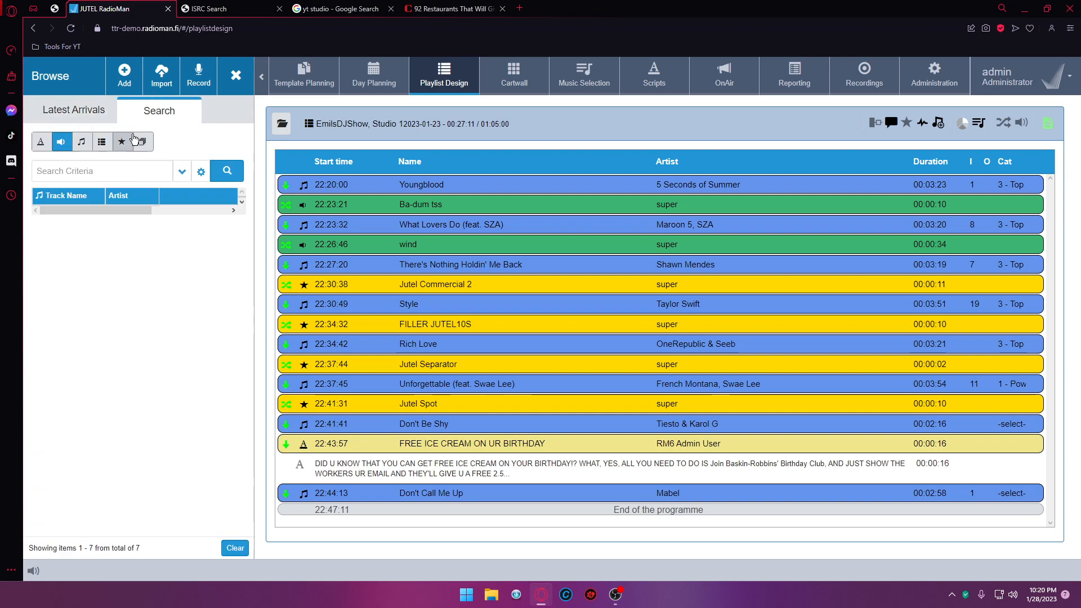
{"action": "left_click", "coordinate": [197, 173]}
- Search the music library for TA and add I'm Good (Blue) to the end of the playlist
{"action": "left_click", "coordinate": [153, 171]}
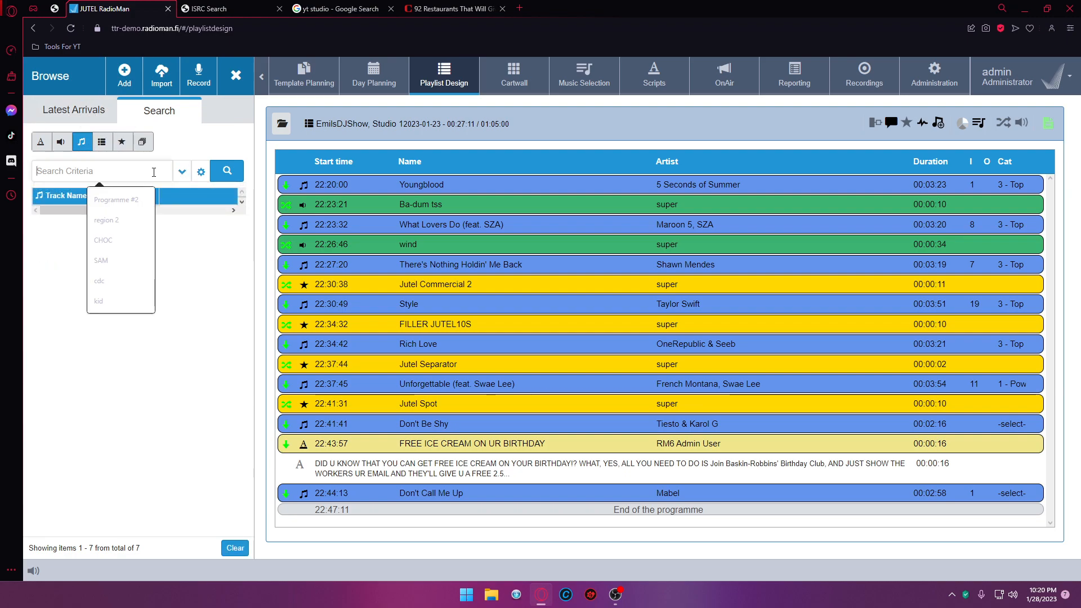
{"action": "type", "text": "TA"}
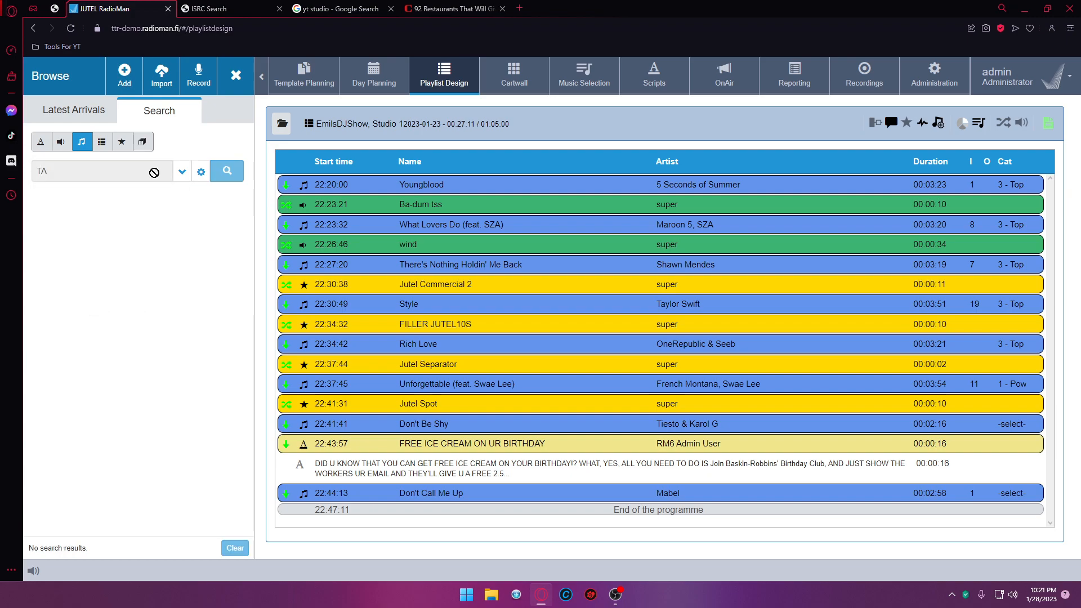
{"action": "scroll", "coordinate": [94, 274], "scroll_direction": "down", "scroll_amount": 8}
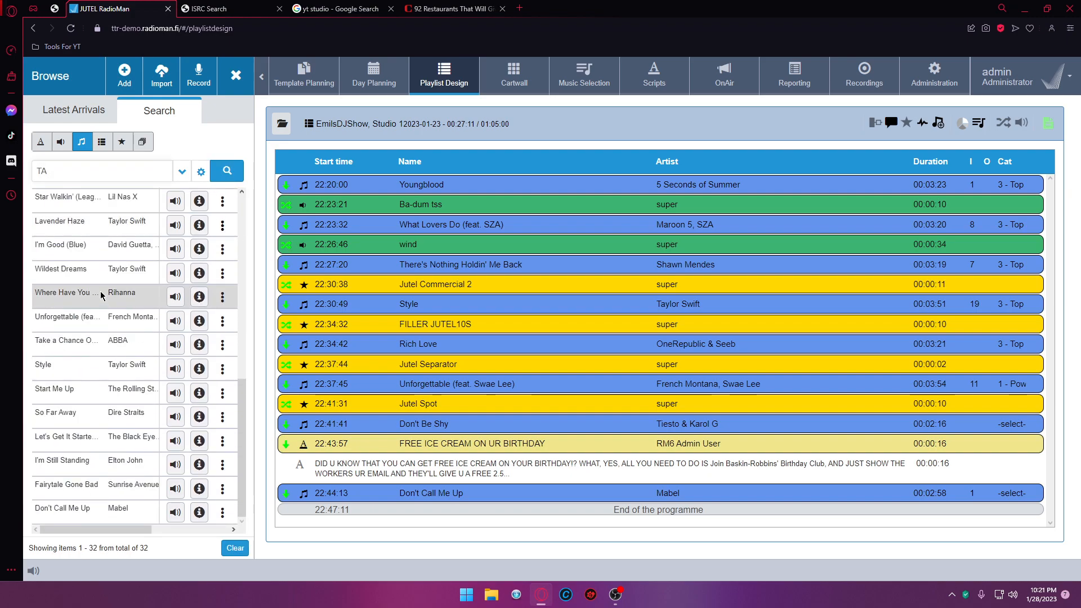
{"action": "left_click_drag", "start_coordinate": [93, 251], "coordinate": [404, 494]}
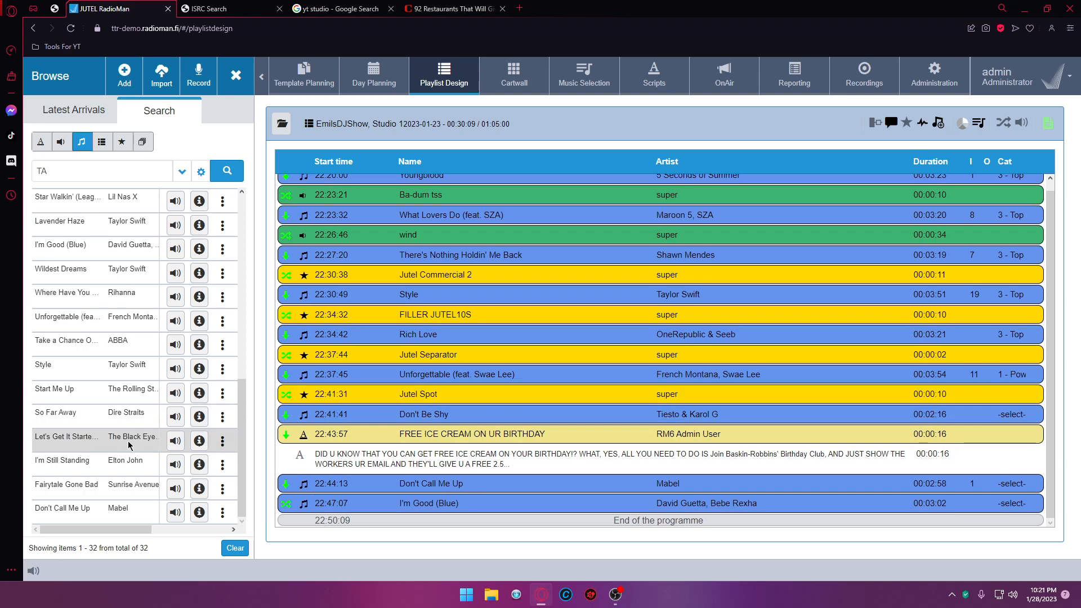
- Move the free ice cream script below Don't Call Me Up, and insert Lavender Haze by Taylor Swift directly after the script
{"action": "left_click_drag", "start_coordinate": [410, 461], "coordinate": [410, 491]}
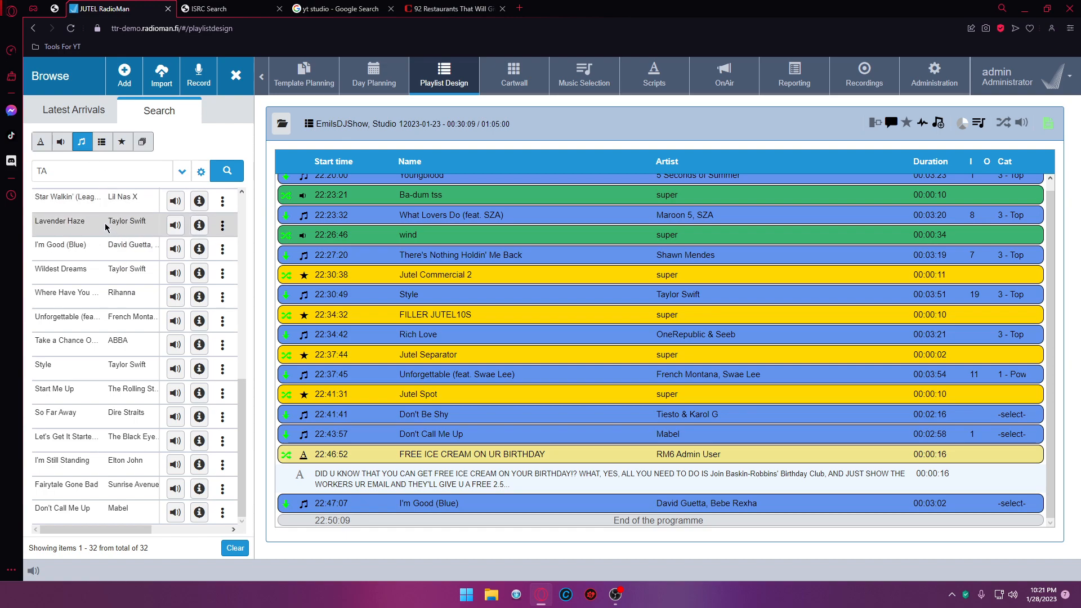
{"action": "left_click_drag", "start_coordinate": [106, 227], "coordinate": [384, 501]}
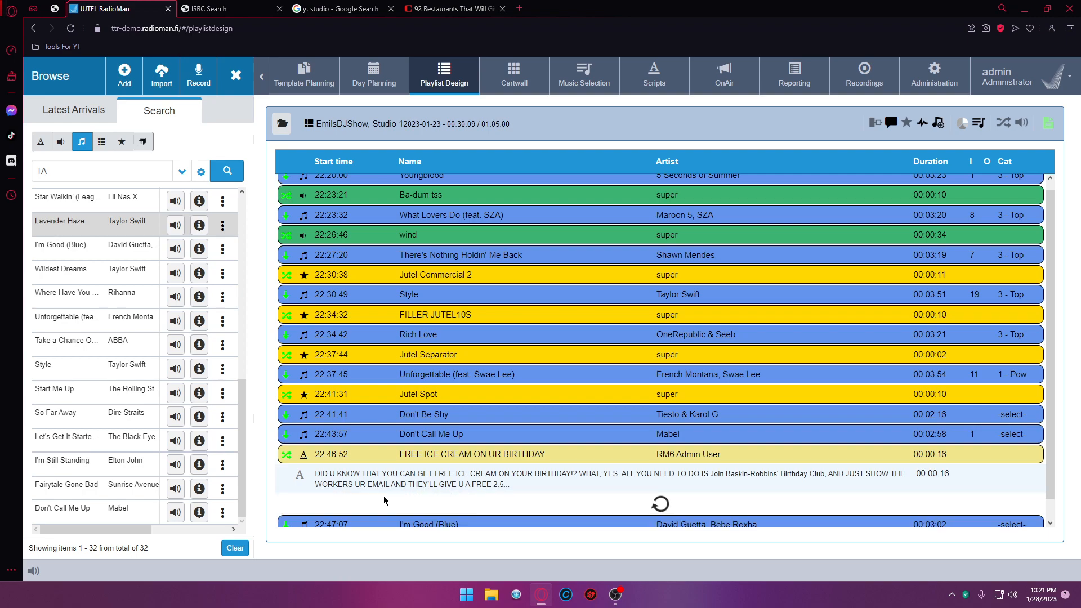
- Find the available spots with a saved search and insert Jutel Spot between Lavender Haze and I'm Good (Blue)
{"action": "left_click", "coordinate": [122, 143]}
{"action": "left_click", "coordinate": [188, 169]}
{"action": "left_click", "coordinate": [115, 227]}
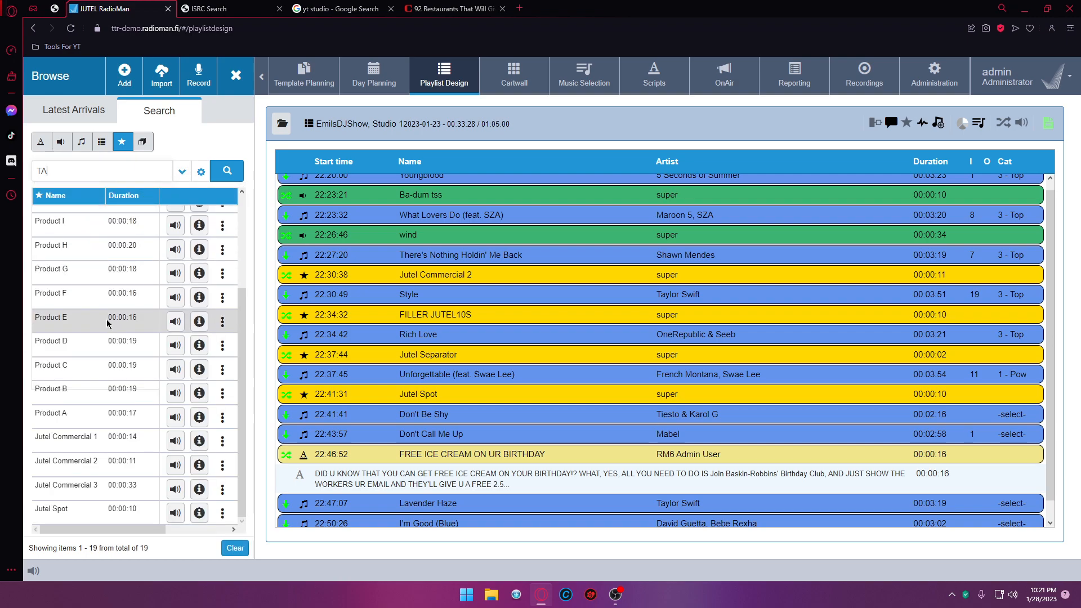
{"action": "left_click_drag", "start_coordinate": [73, 514], "coordinate": [407, 508]}
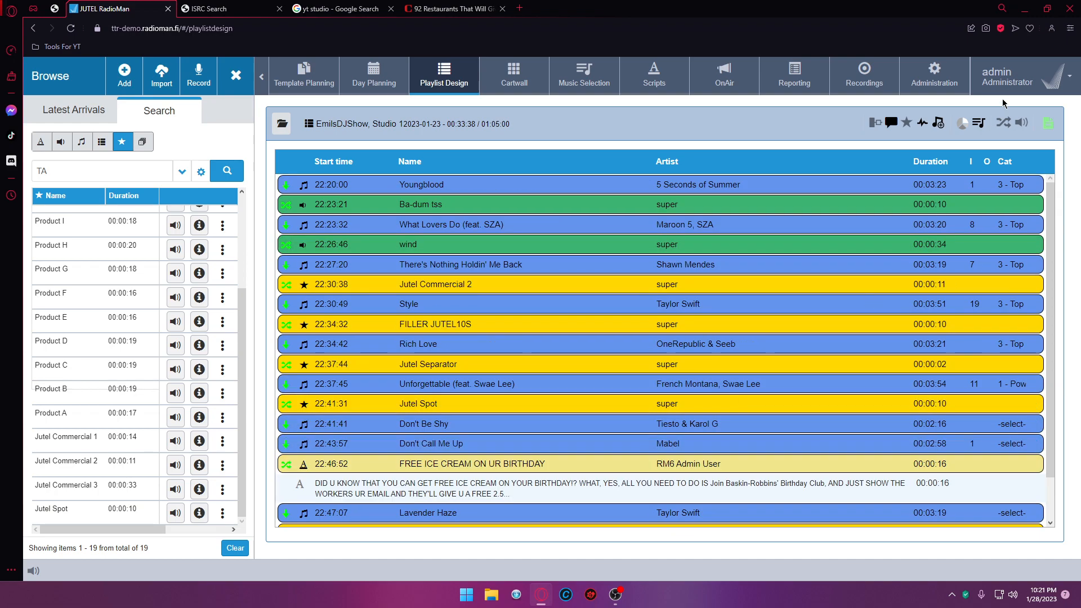
- Review the full EmilsDJShow running order and the music selection rules, and return to the playlist
{"action": "scroll", "coordinate": [360, 499], "scroll_direction": "down", "scroll_amount": 2}
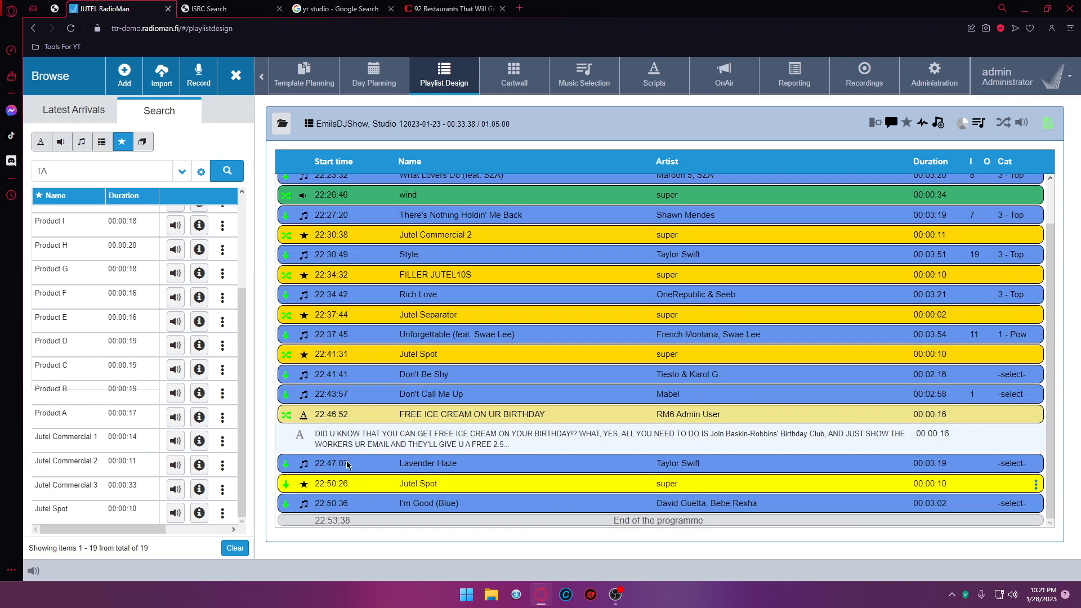
{"action": "scroll", "coordinate": [484, 282], "scroll_direction": "up", "scroll_amount": 2}
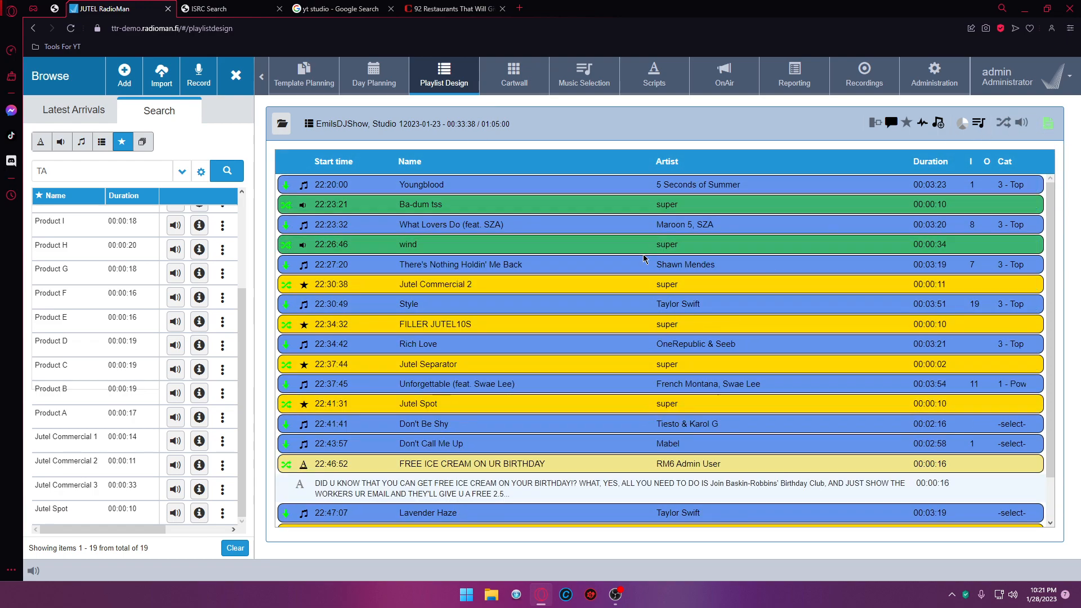
{"action": "left_click", "coordinate": [607, 84]}
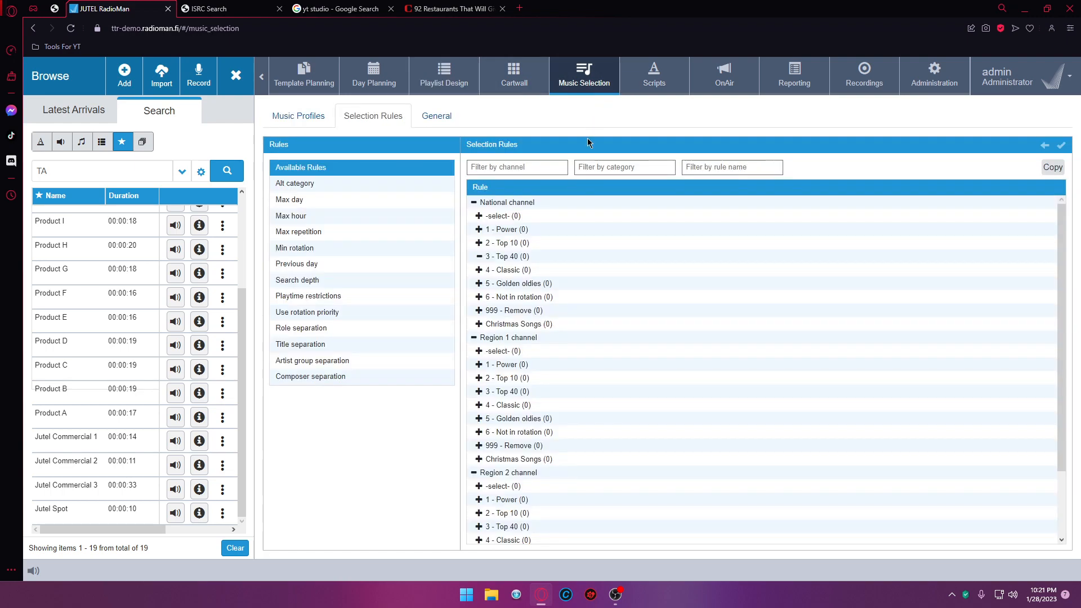
{"action": "left_click", "coordinate": [448, 83]}
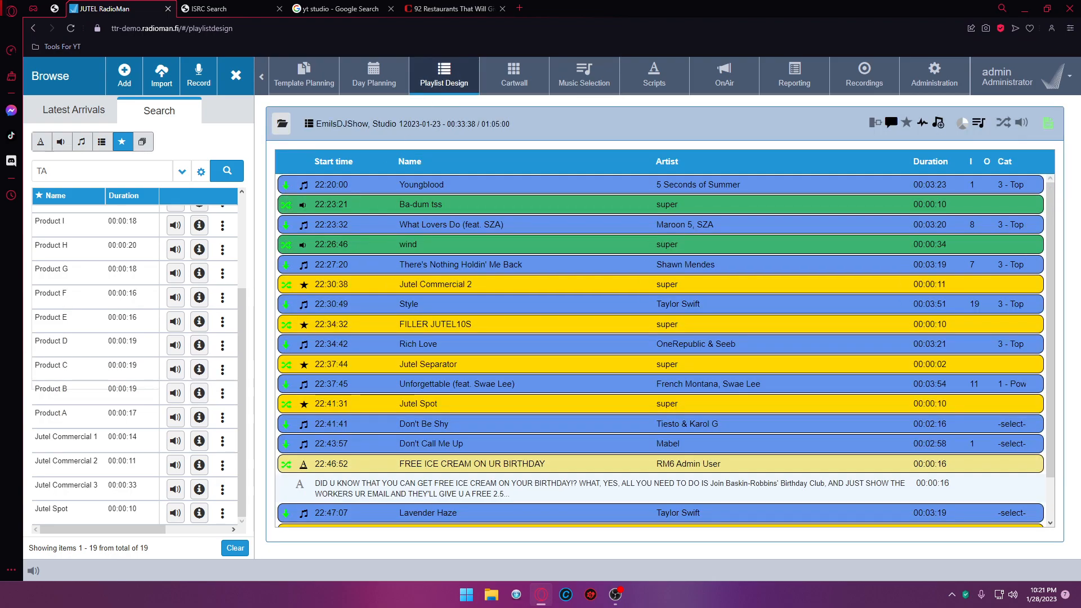